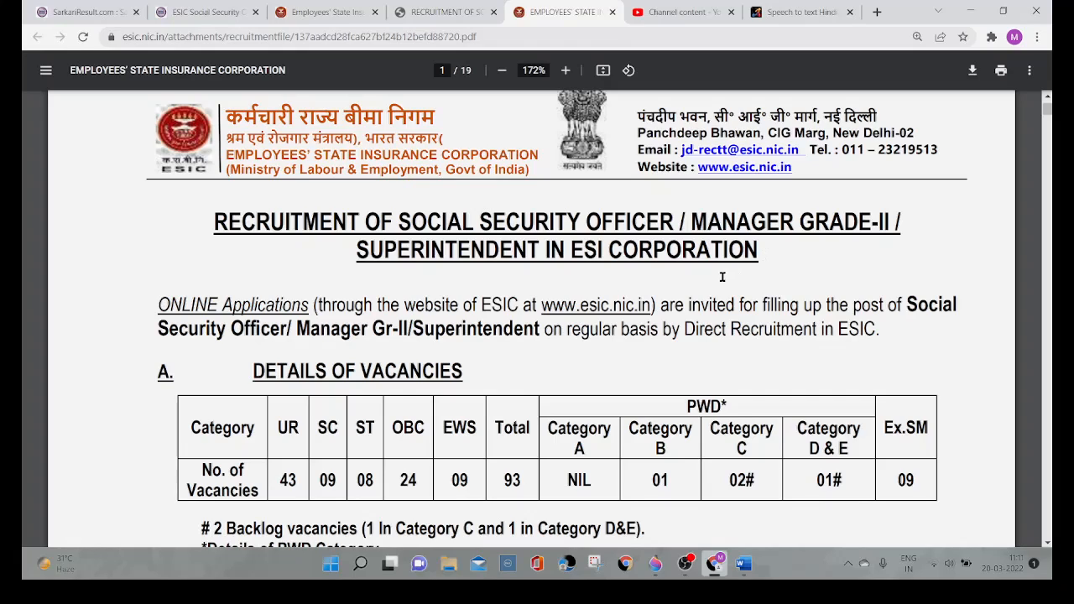
Step: Examine the recruitment heading, application notice and vacancy details table on page 1 of the Social Security Officer advertisement
scroll(558, 380, down, 1)
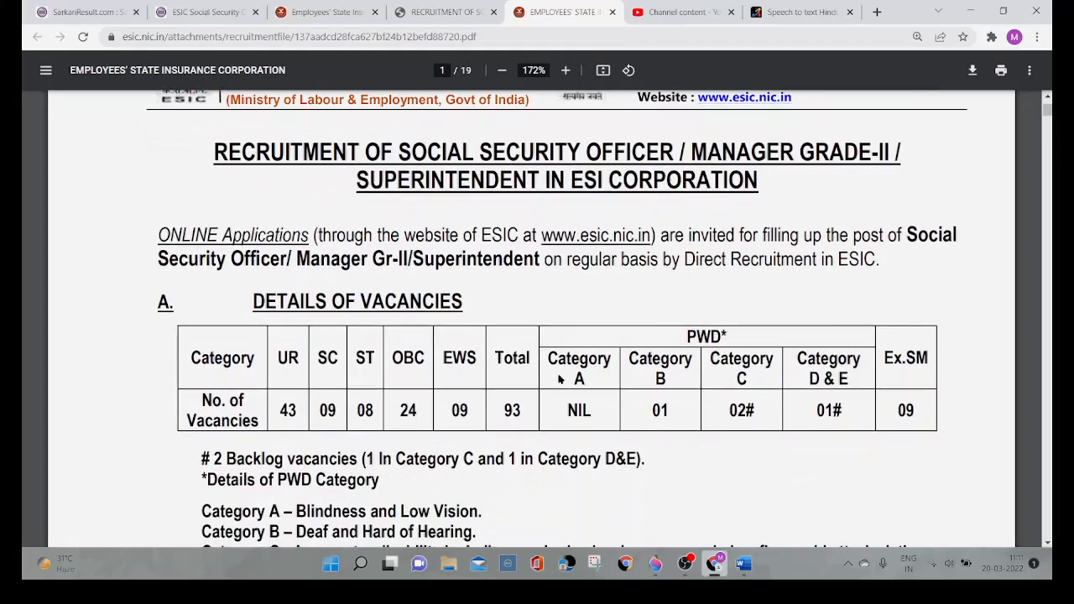
ctrl+scroll(558, 380, up, 3)
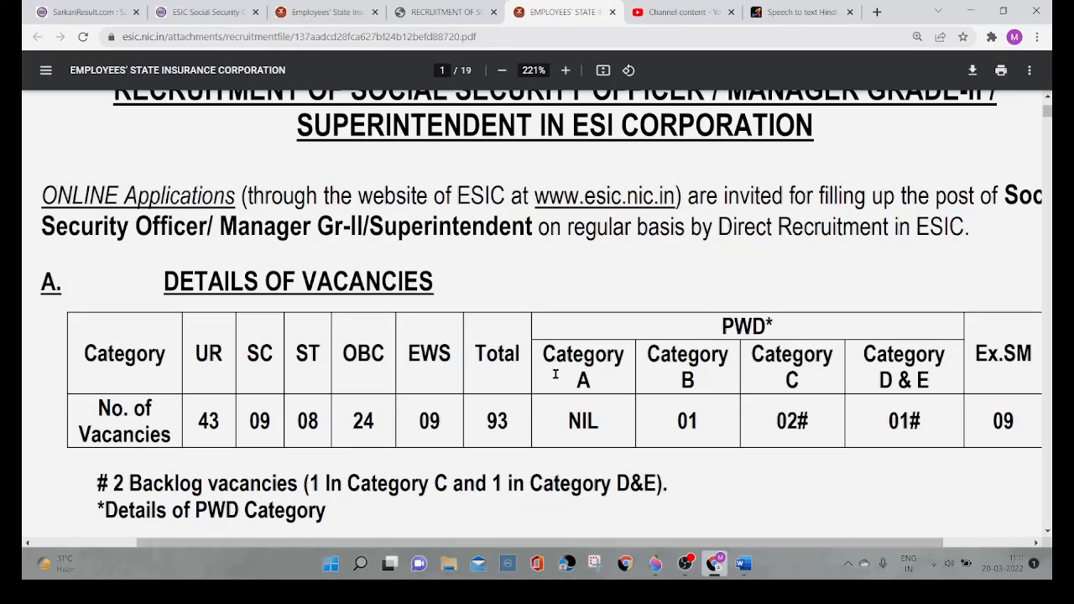
scroll(554, 374, up, 3)
scroll(555, 375, down, 3)
scroll(555, 375, up, 2)
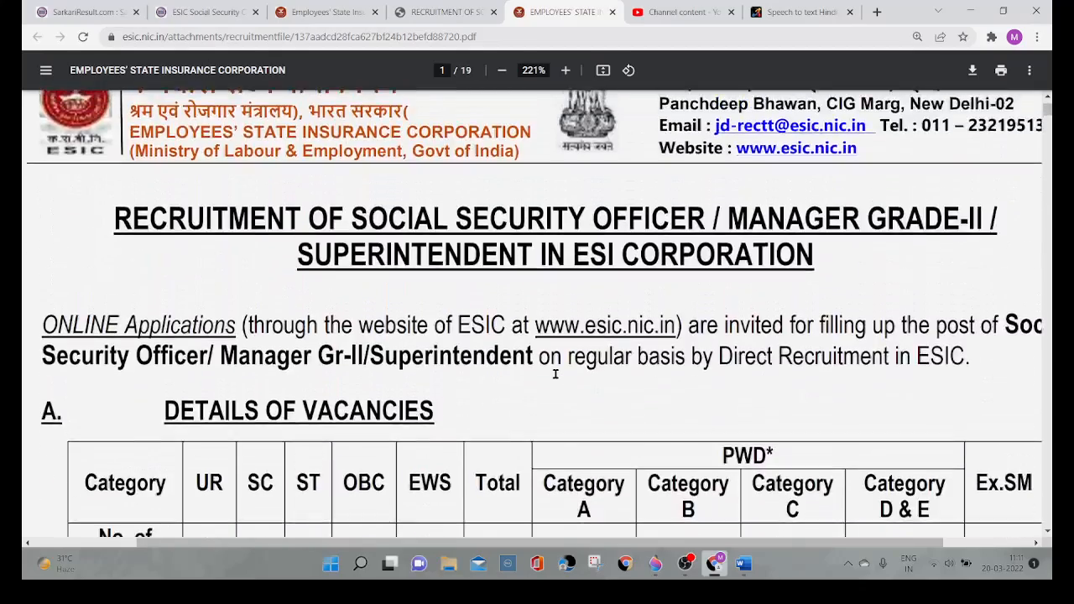
scroll(555, 374, down, 2)
scroll(555, 374, up, 3)
scroll(554, 375, down, 5)
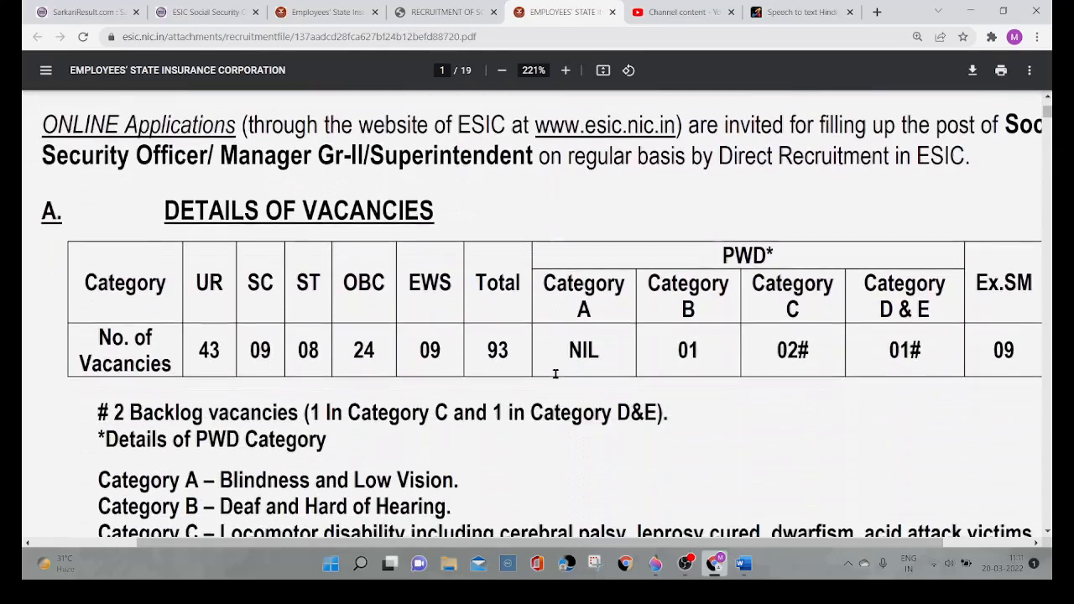
scroll(554, 373, down, 1)
scroll(555, 372, up, 3)
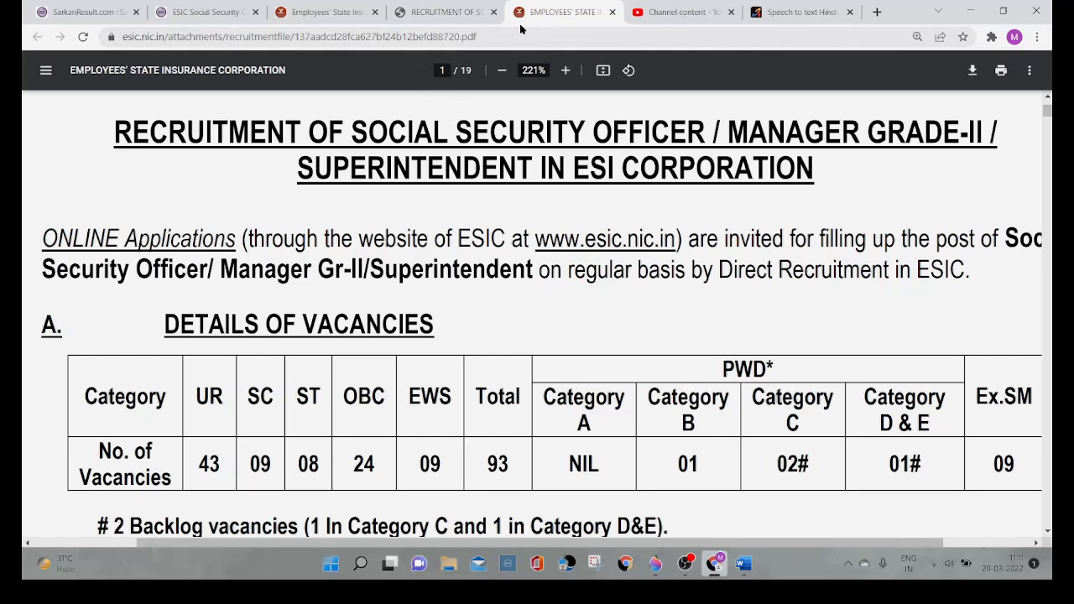
Step: Check the Social Security Officer recruitment portal page and look over the ESIC homepage at esic.nic.in
click(448, 18)
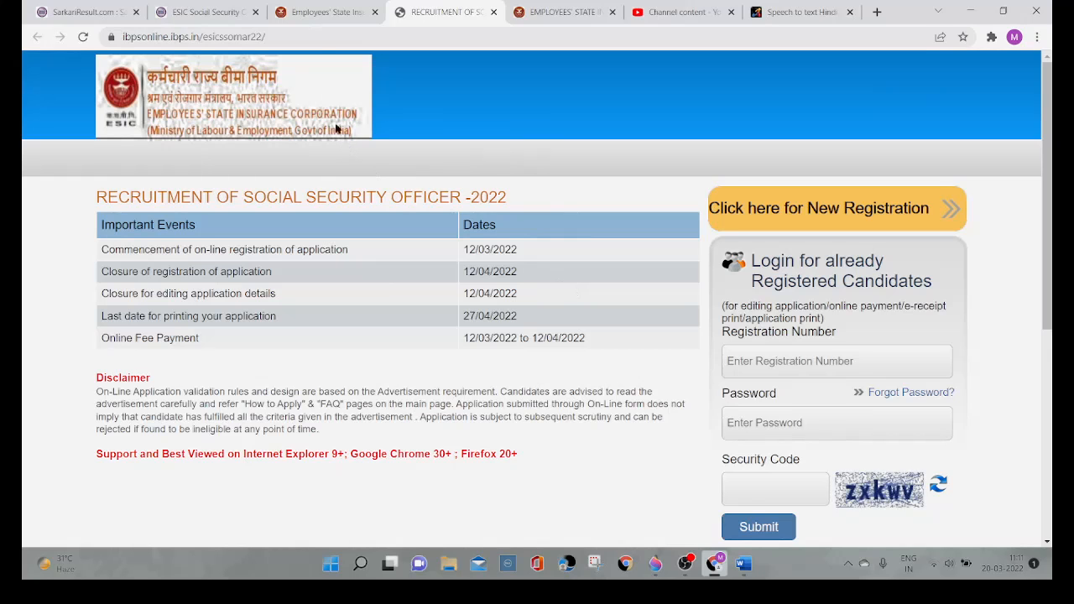
click(326, 12)
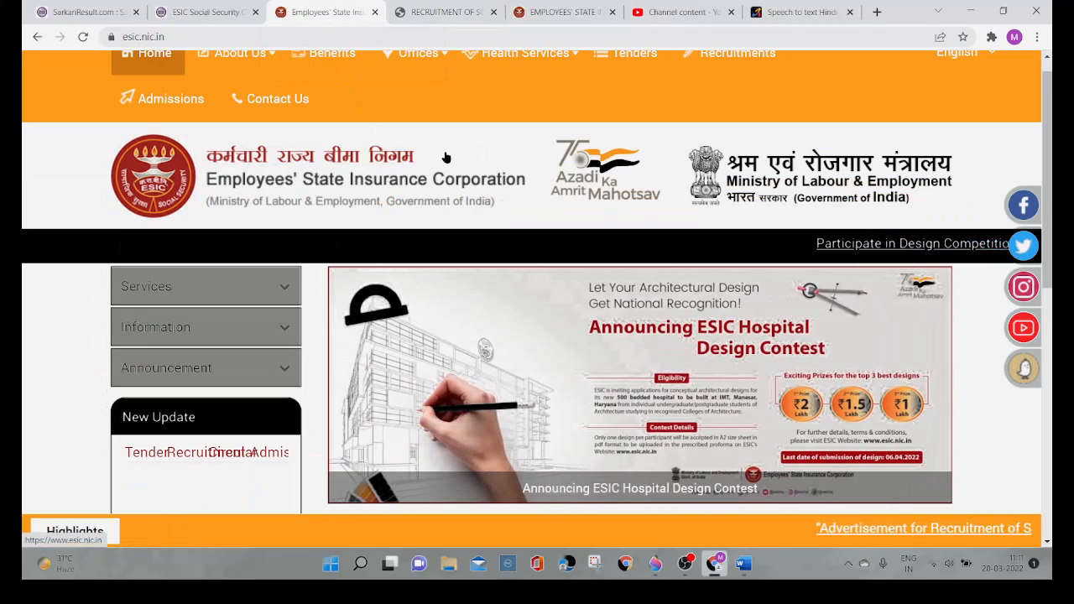
scroll(502, 159, up, 1)
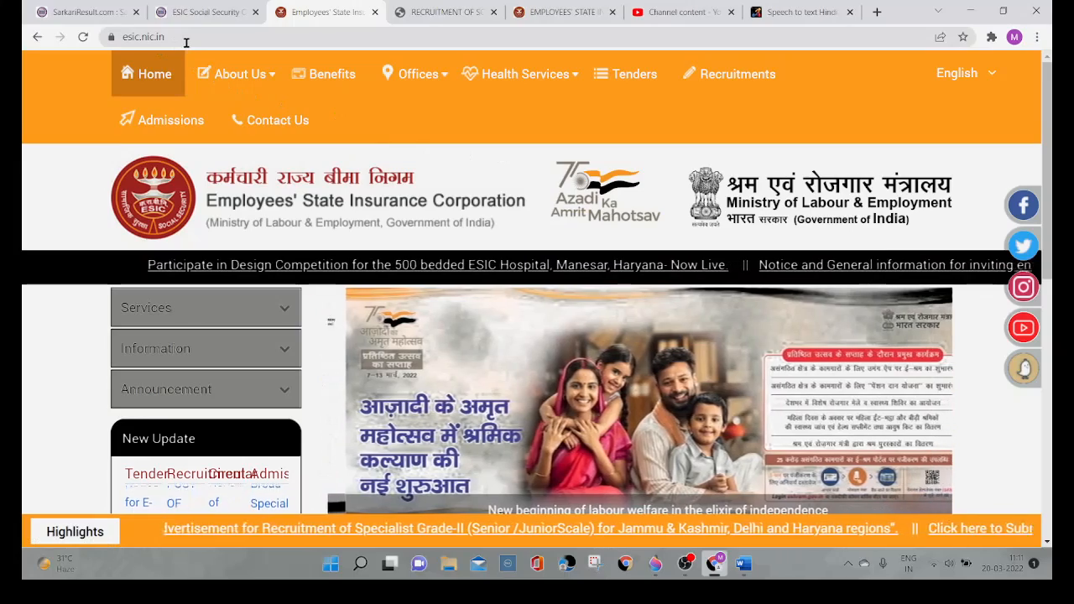
click(186, 38)
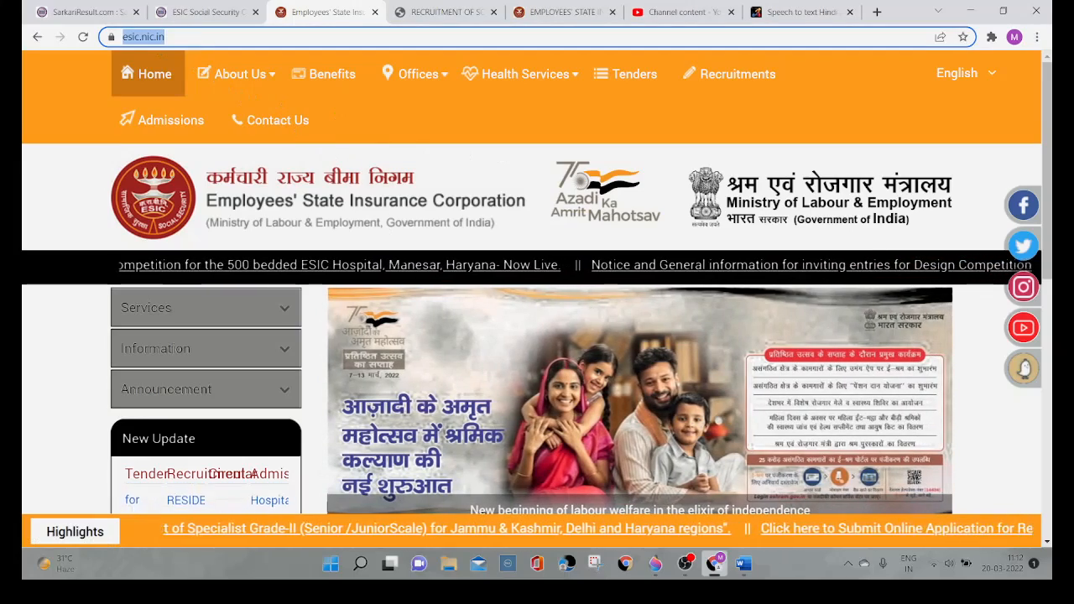
scroll(401, 260, down, 3)
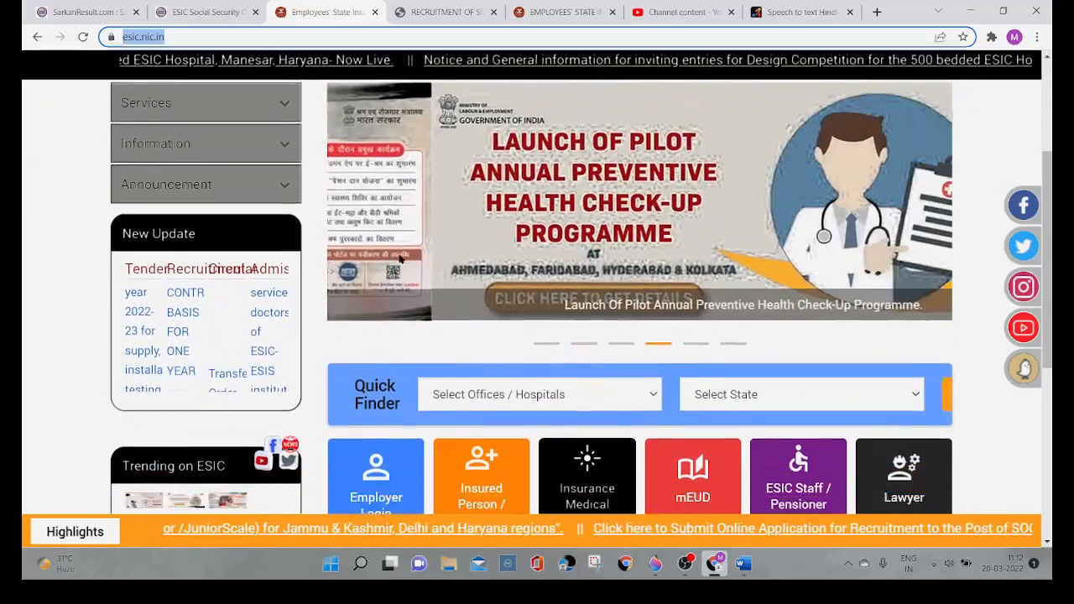
scroll(401, 260, down, 1)
scroll(403, 260, up, 5)
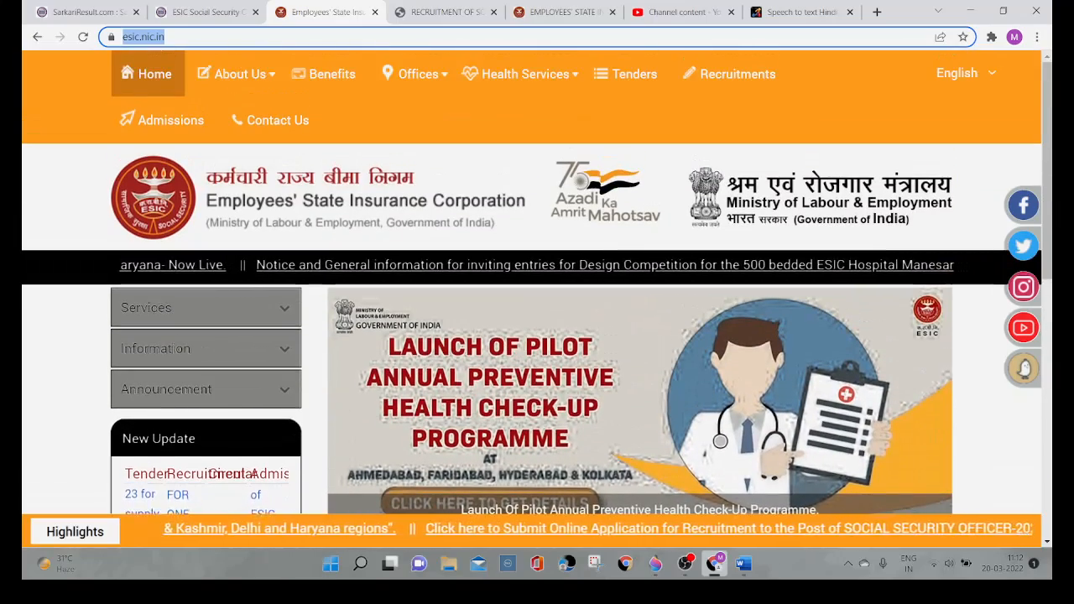
scroll(400, 260, down, 8)
scroll(400, 259, up, 2)
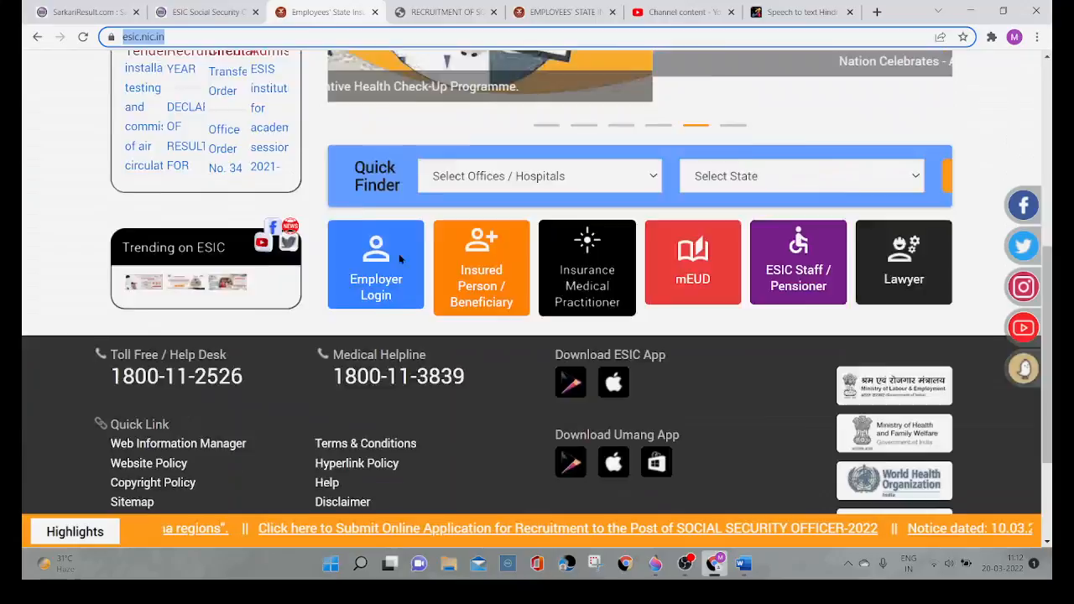
scroll(401, 259, up, 7)
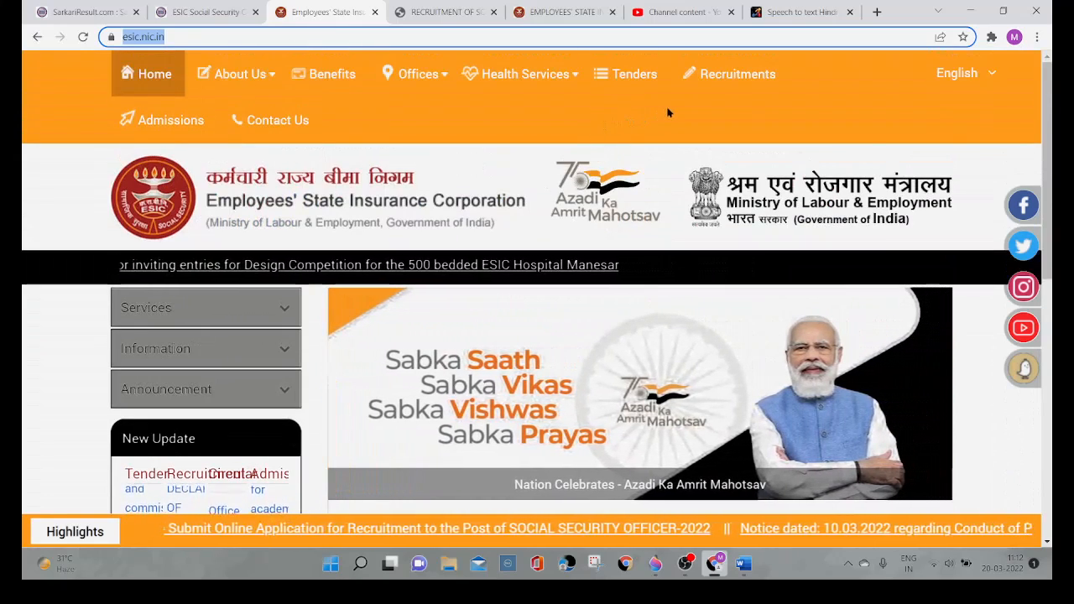
Step: Open the Social Security Officer online application from the ESIC site's Recruitments page and close the duplicate portal tab
click(741, 75)
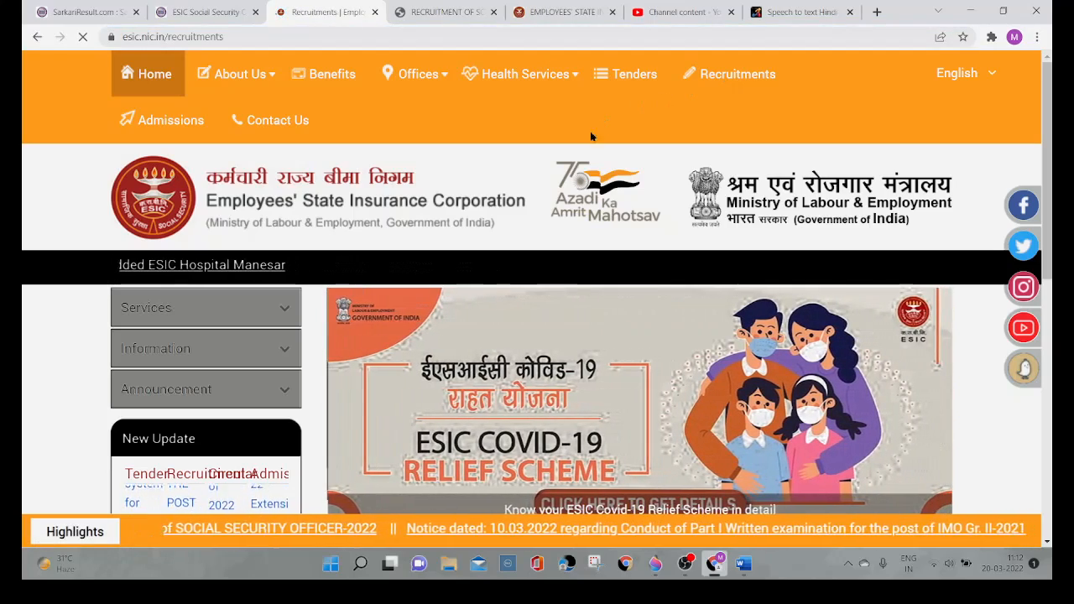
scroll(601, 236, down, 8)
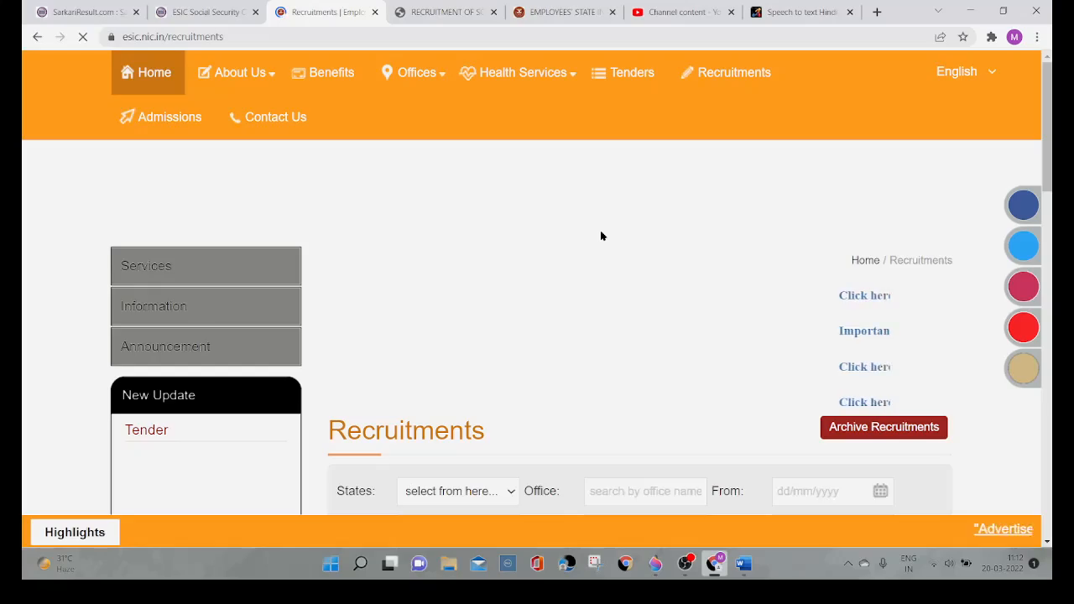
scroll(601, 235, down, 3)
scroll(601, 236, down, 2)
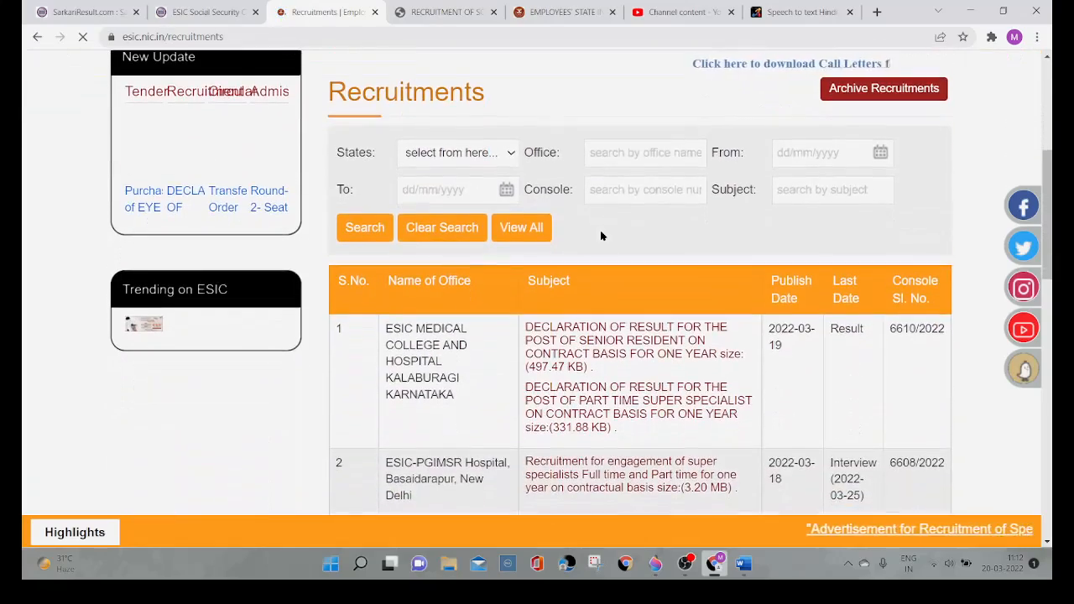
scroll(601, 236, up, 1)
scroll(601, 236, down, 3)
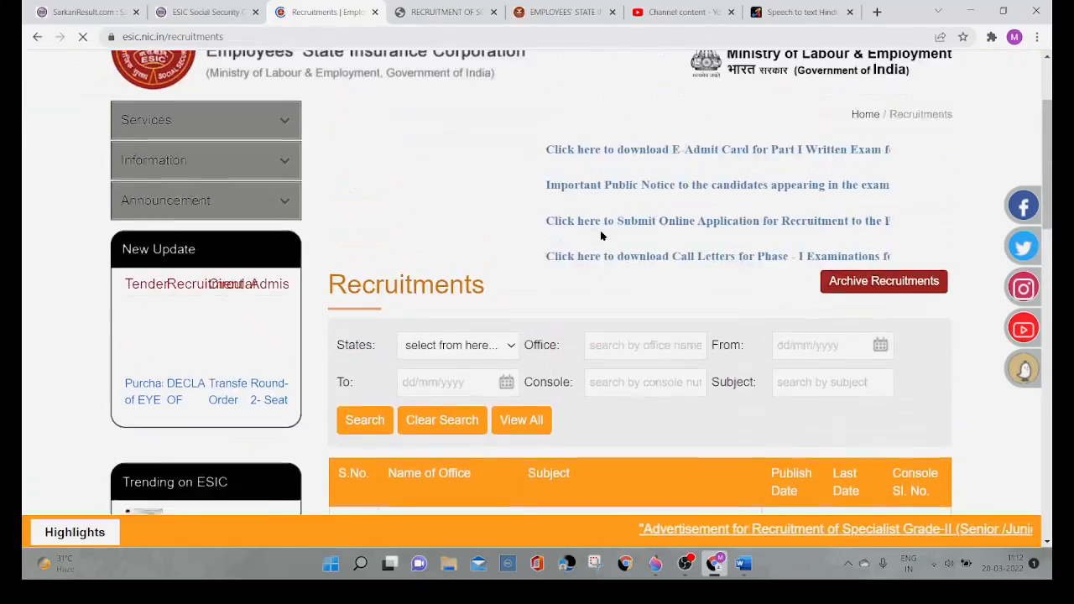
scroll(601, 236, down, 8)
scroll(601, 236, up, 15)
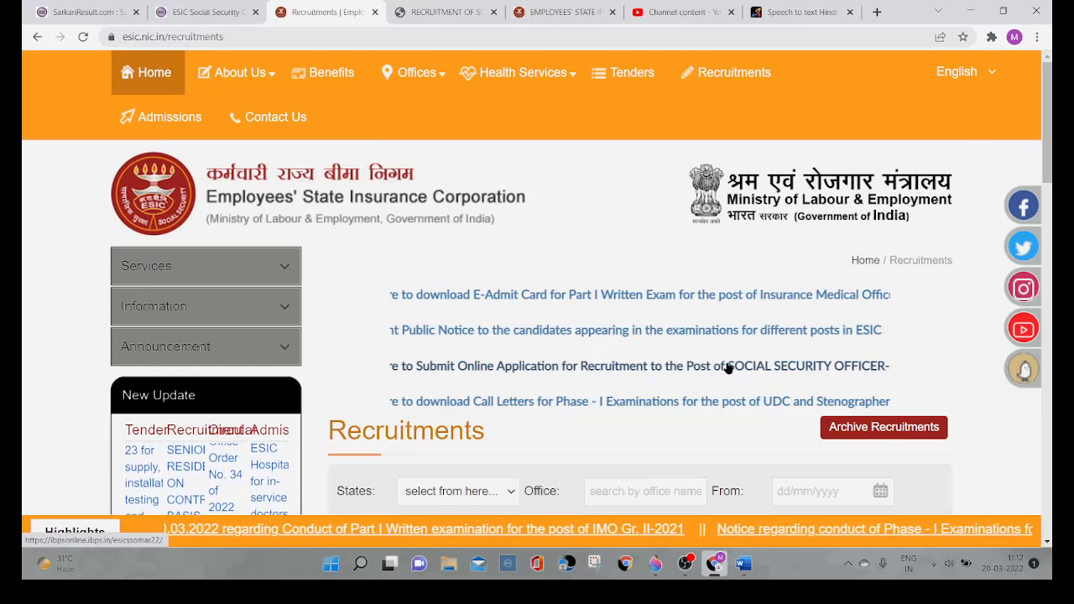
click(728, 369)
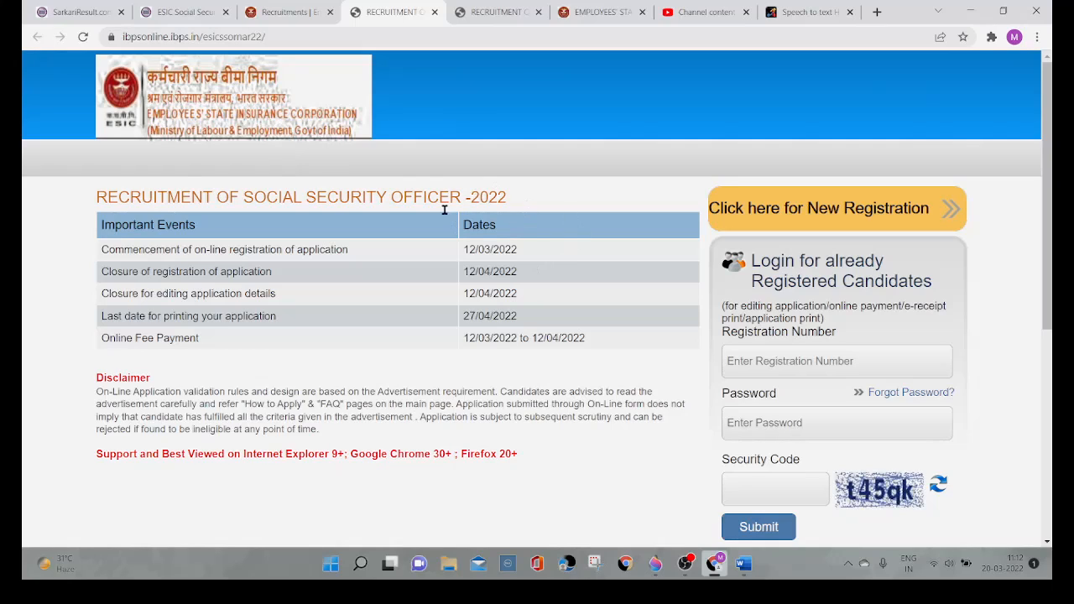
click(538, 11)
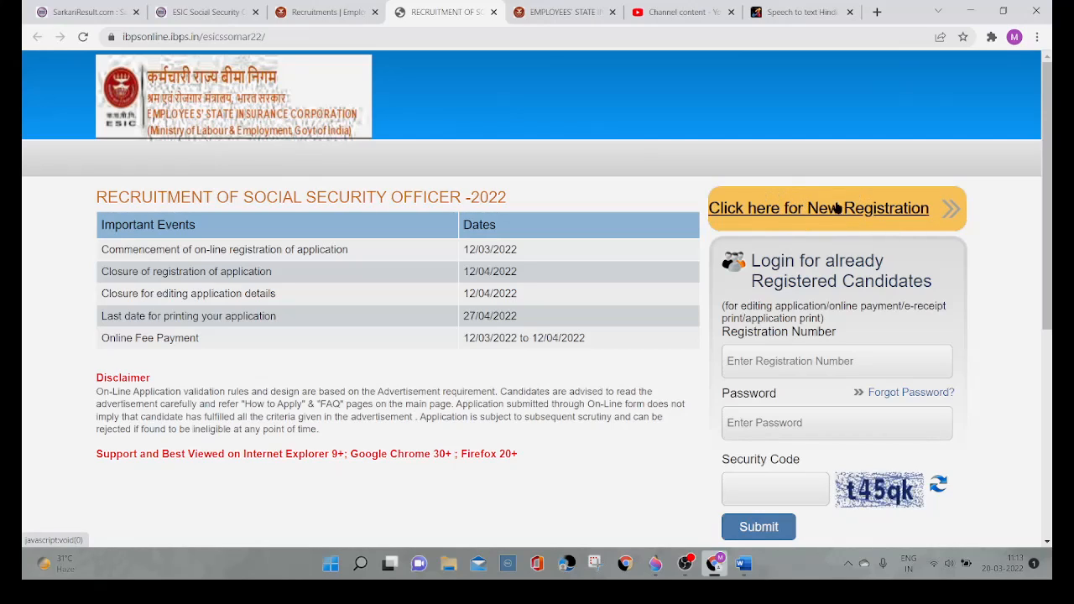
Step: Examine the login fields for registered candidates and the table of important events and dates
scroll(870, 217, down, 1)
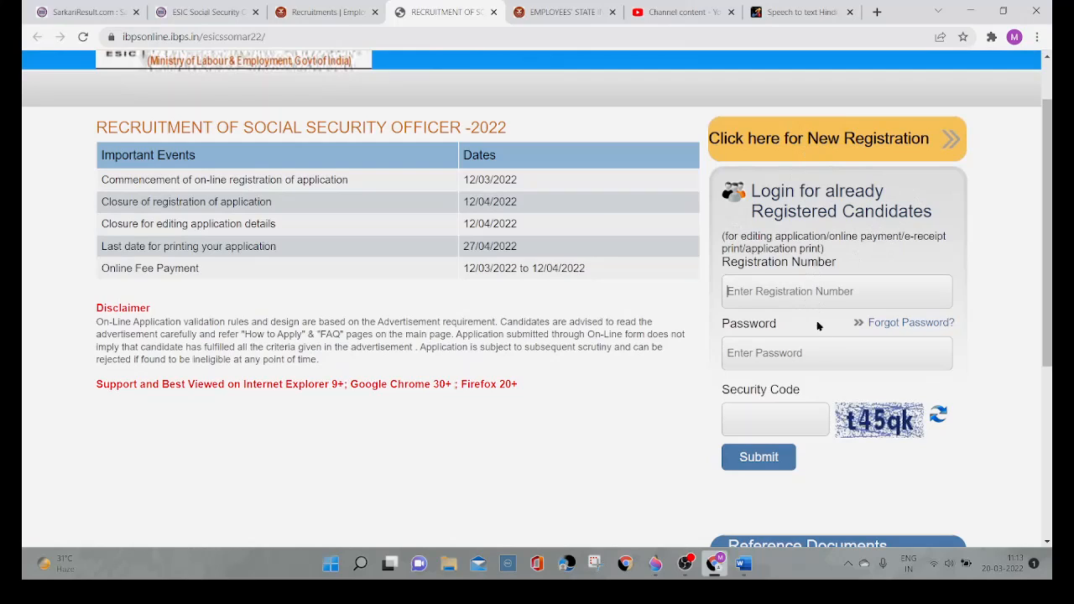
click(819, 353)
click(791, 420)
ctrl+scroll(433, 241, up, 3)
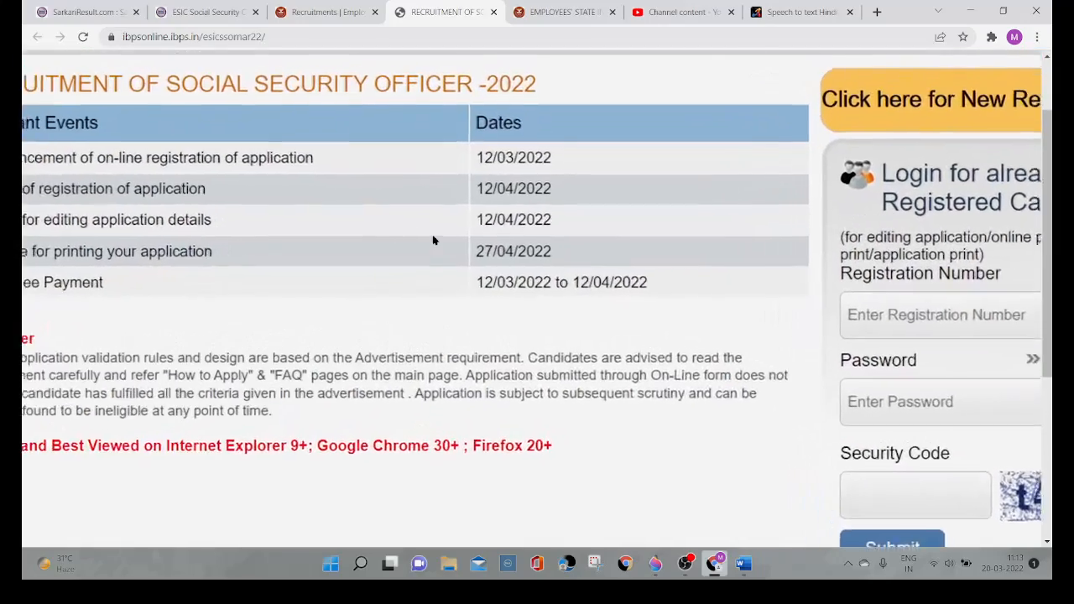
scroll(433, 241, right, 1)
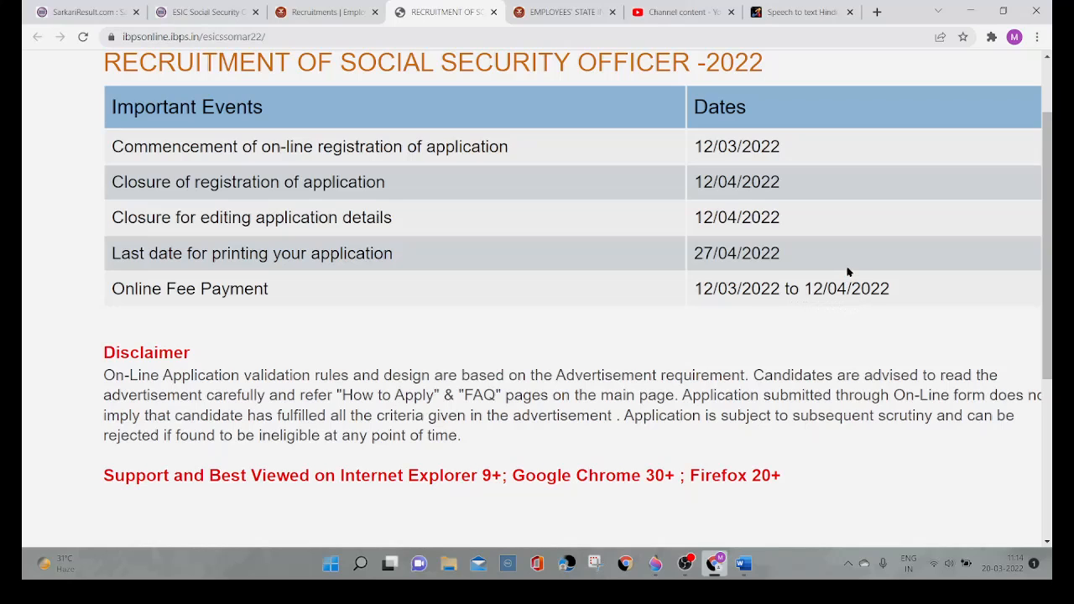
key(ctrl+minus)
key(ctrl+minus)
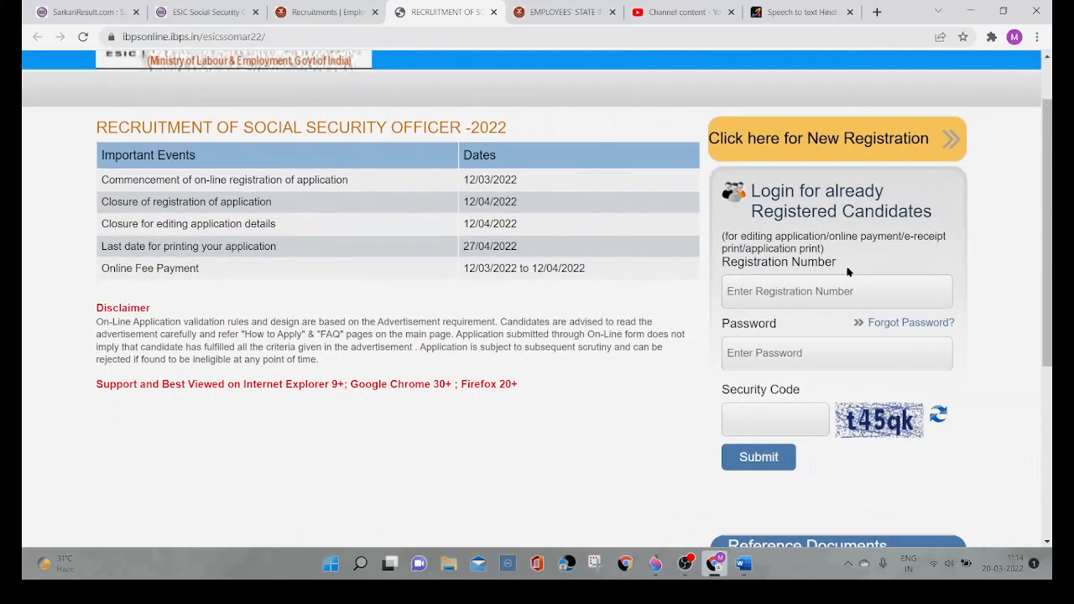
Step: Start a new registration and look through the fields of the Basic Info form
click(829, 141)
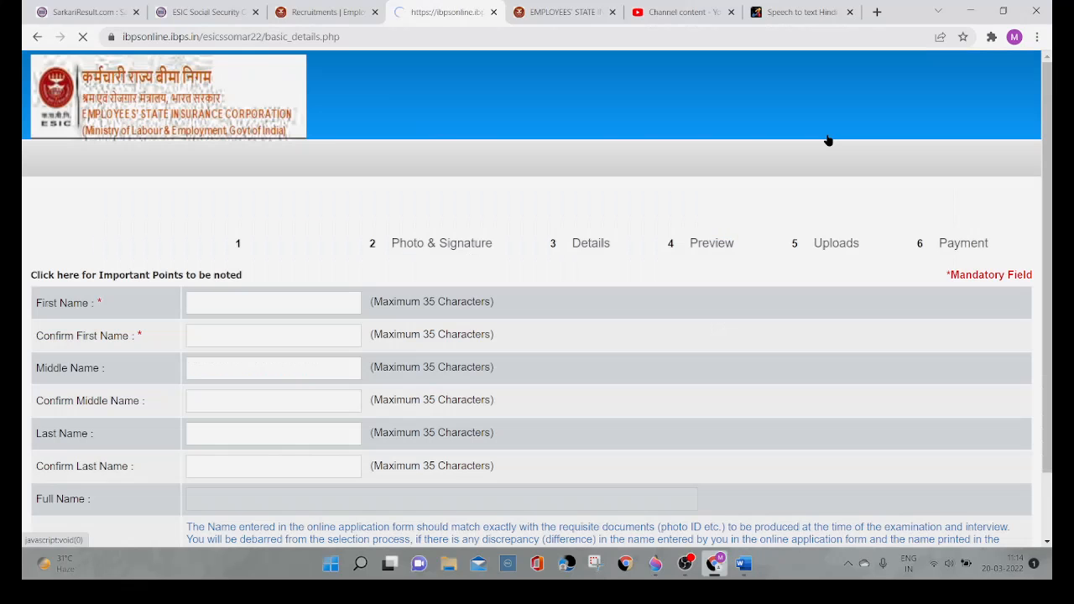
scroll(610, 143, down, 1)
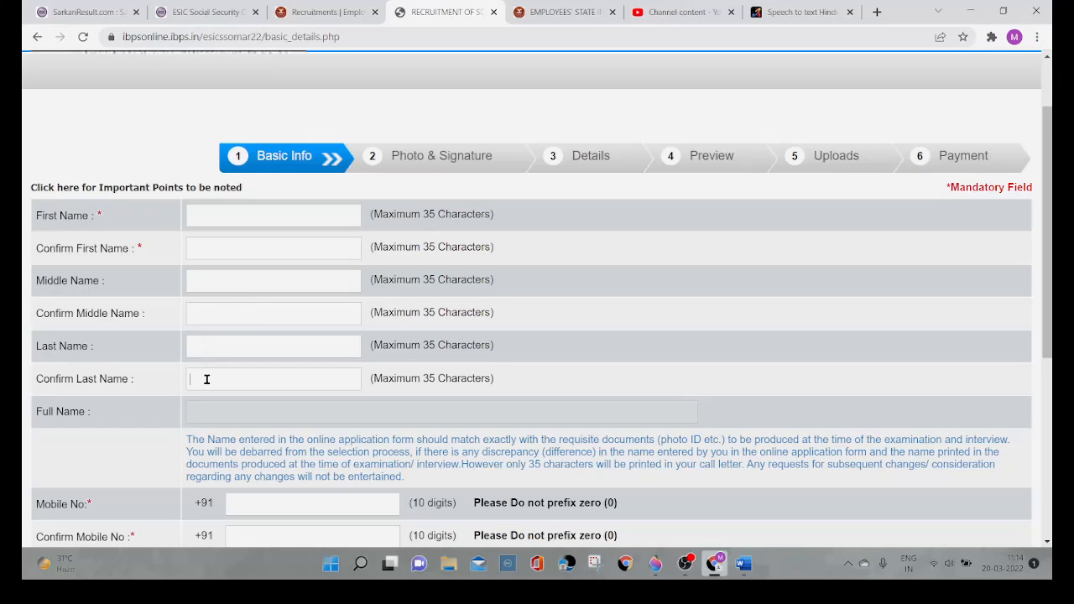
scroll(206, 379, down, 2)
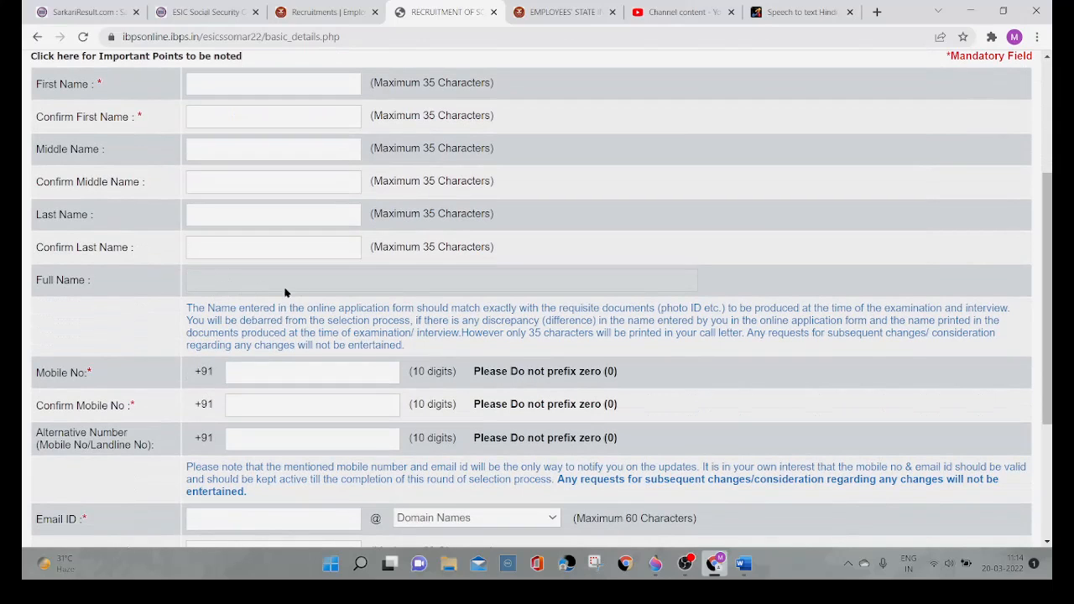
scroll(235, 199, down, 3)
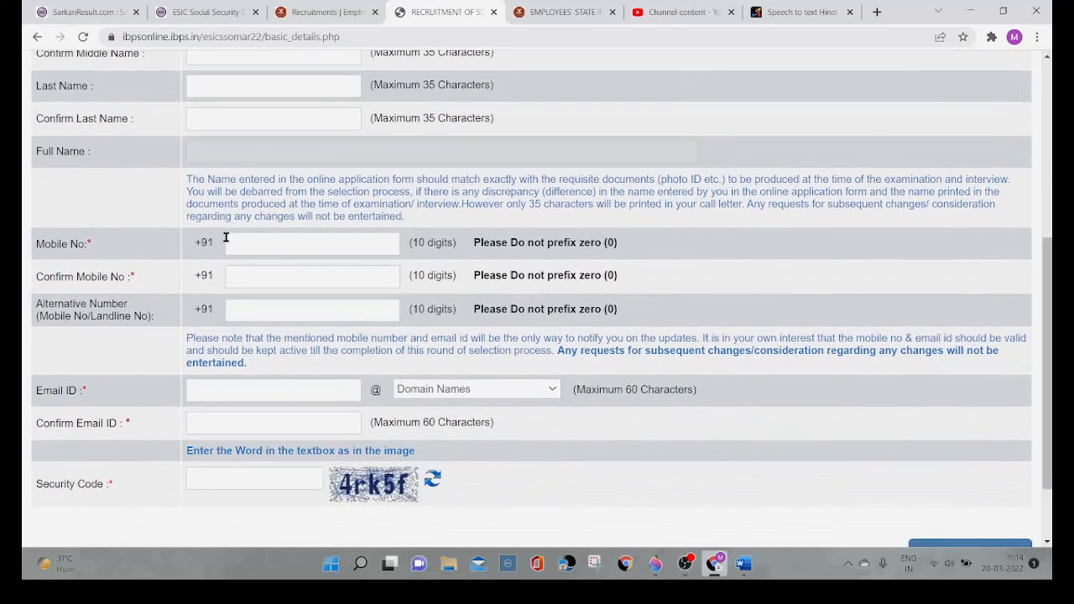
scroll(223, 237, up, 3)
Step: Fill in the applicant's first name and its confirmation with the same placeholder text
click(210, 110)
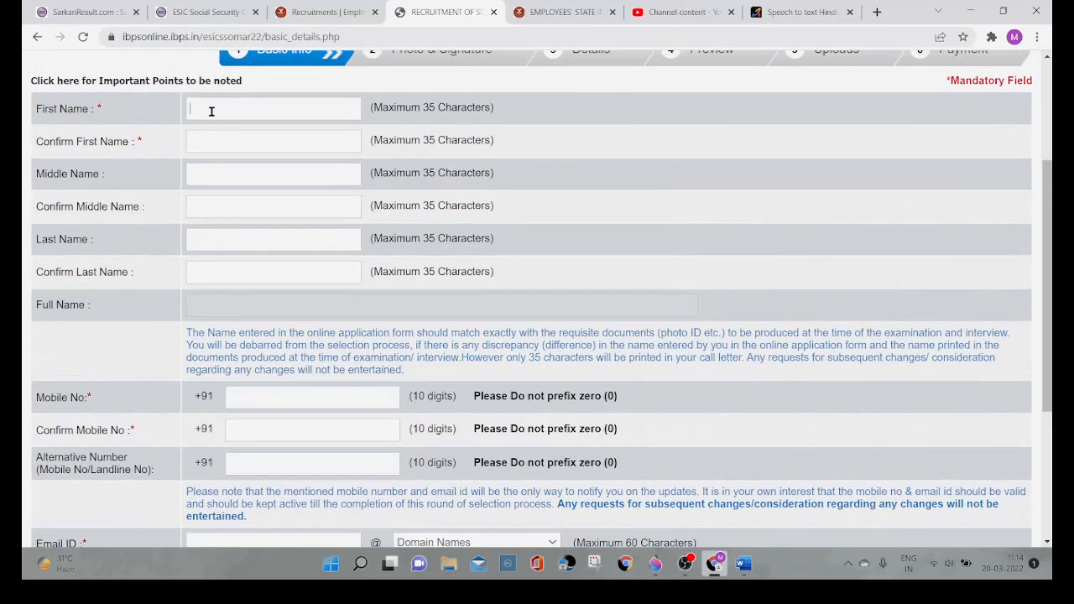
text(asa)
key(ctrl+a)
click(209, 141)
text(asa)
Step: Fill in and confirm the applicant's middle name and last name with placeholder text
click(221, 173)
text(op)
click(209, 204)
text(op)
key(Tab)
text(ui)
key(Tab)
text(ui)
Step: Go through the mobile number, alternative number, email ID, email domain options, email confirmation and security code fields
scroll(288, 318, down, 1)
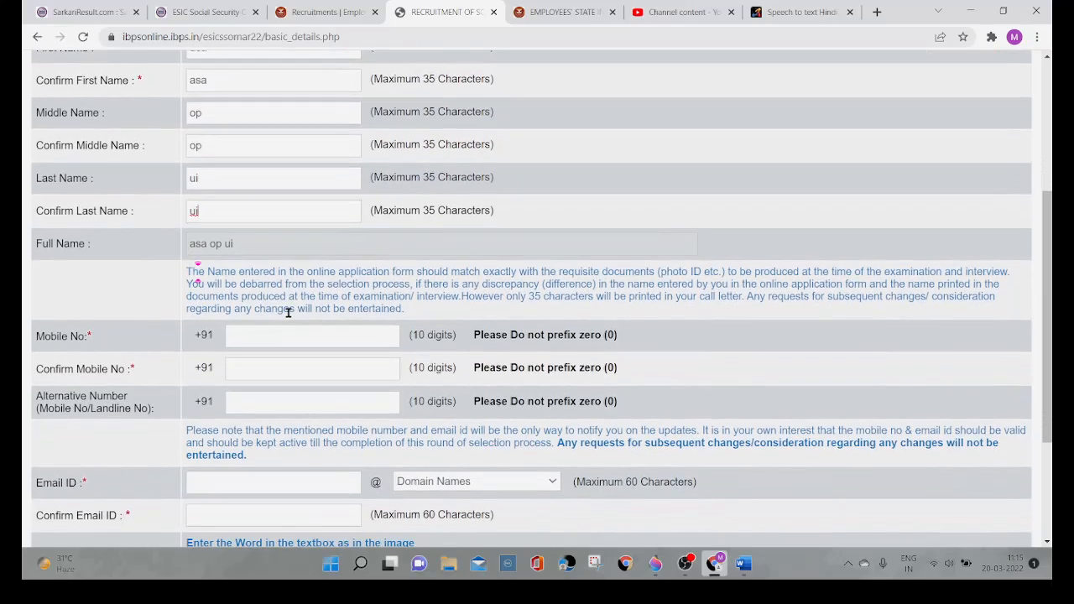
click(281, 332)
click(263, 401)
scroll(262, 401, down, 2)
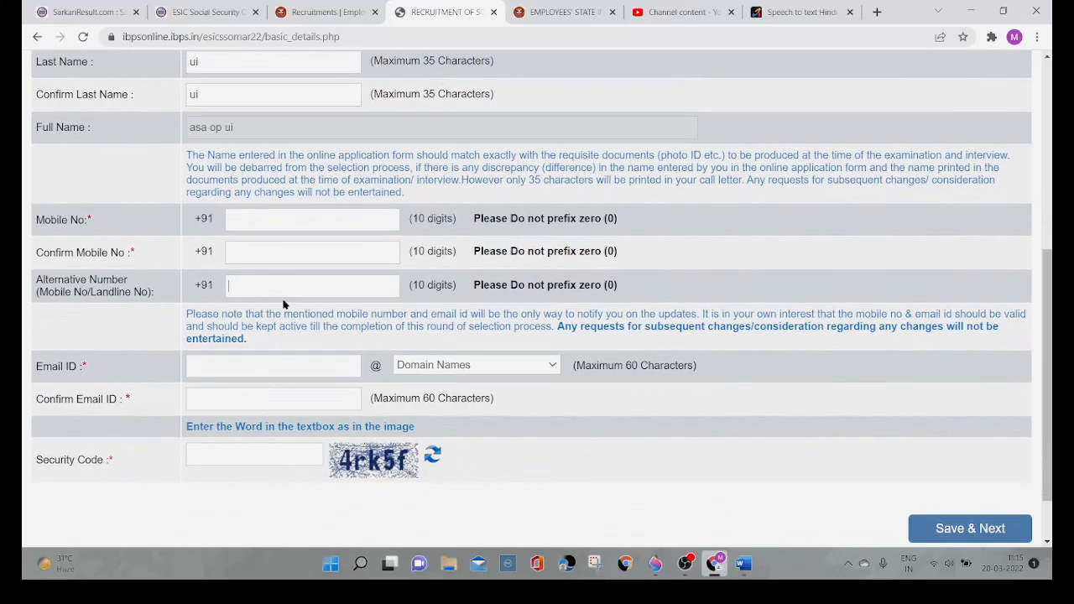
scroll(264, 337, down, 1)
click(251, 327)
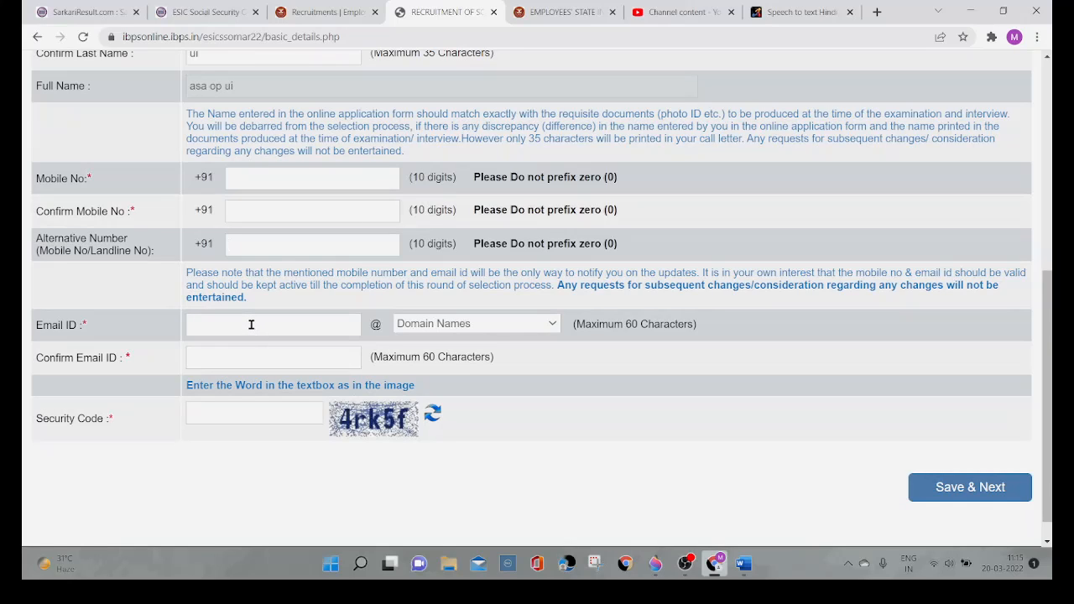
click(553, 326)
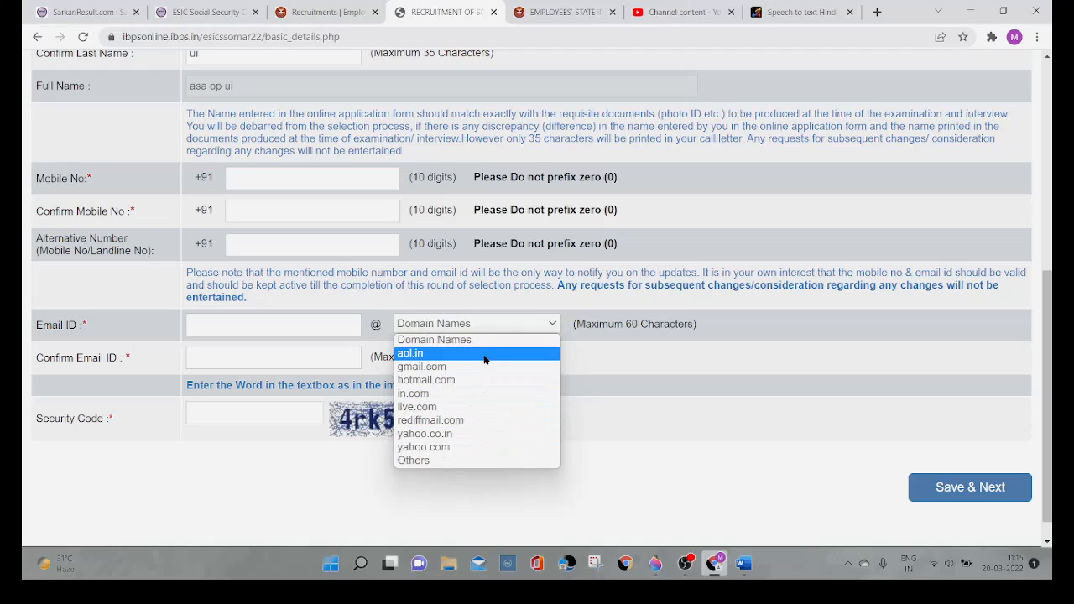
click(305, 357)
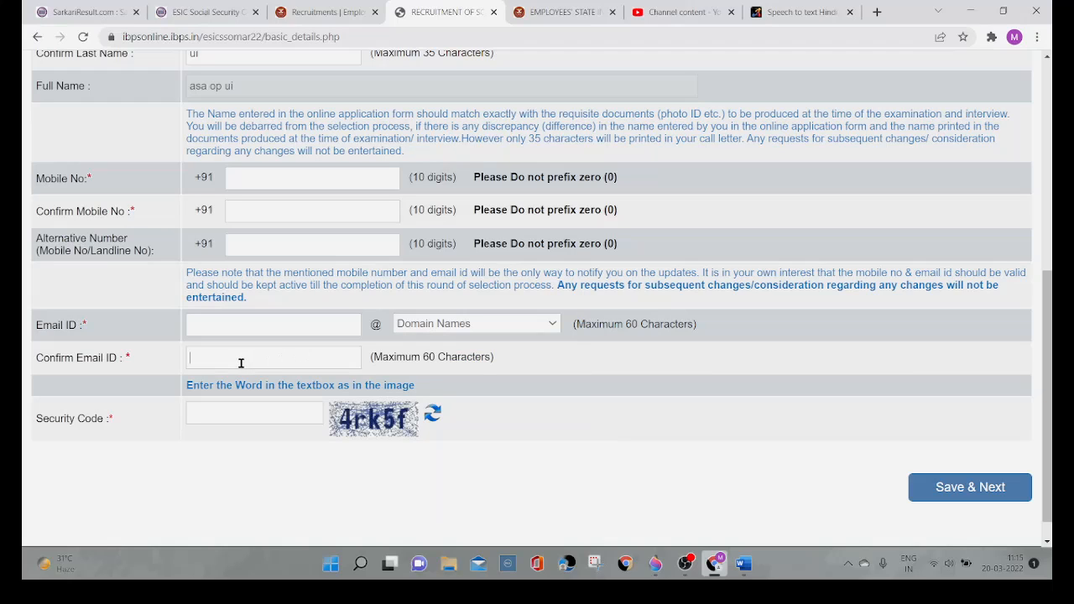
click(227, 413)
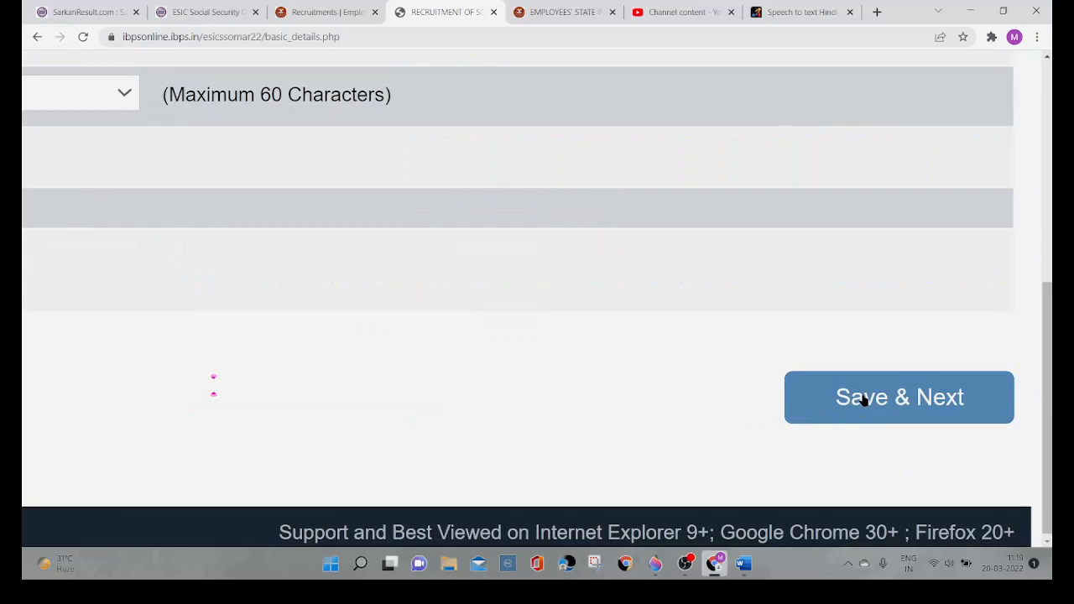
Step: Save the Basic Info form, accept the data confirmation and bring up the photograph and signature upload fields
click(865, 400)
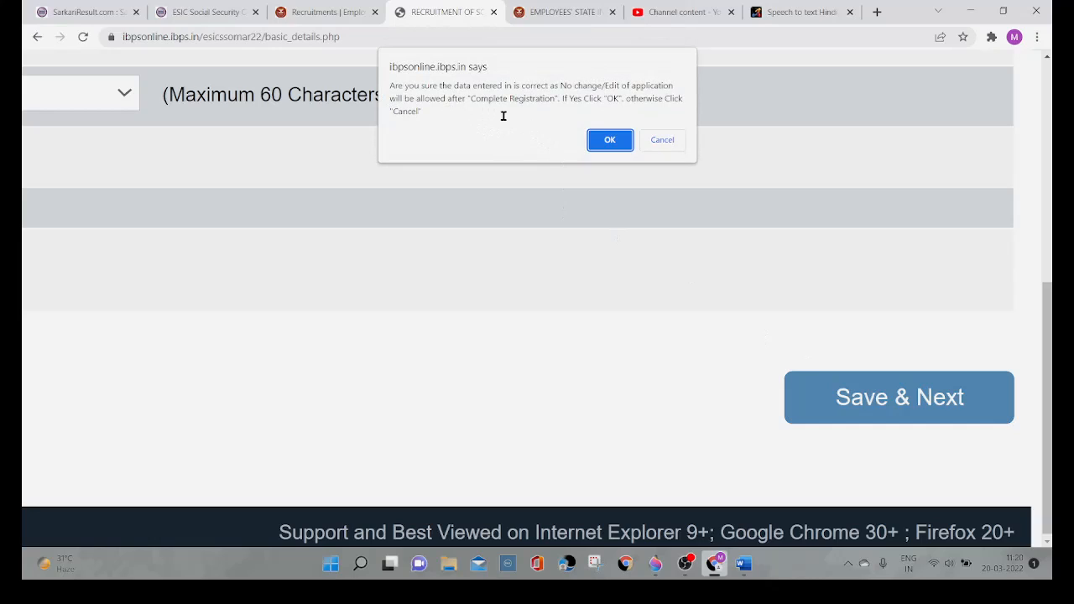
click(611, 141)
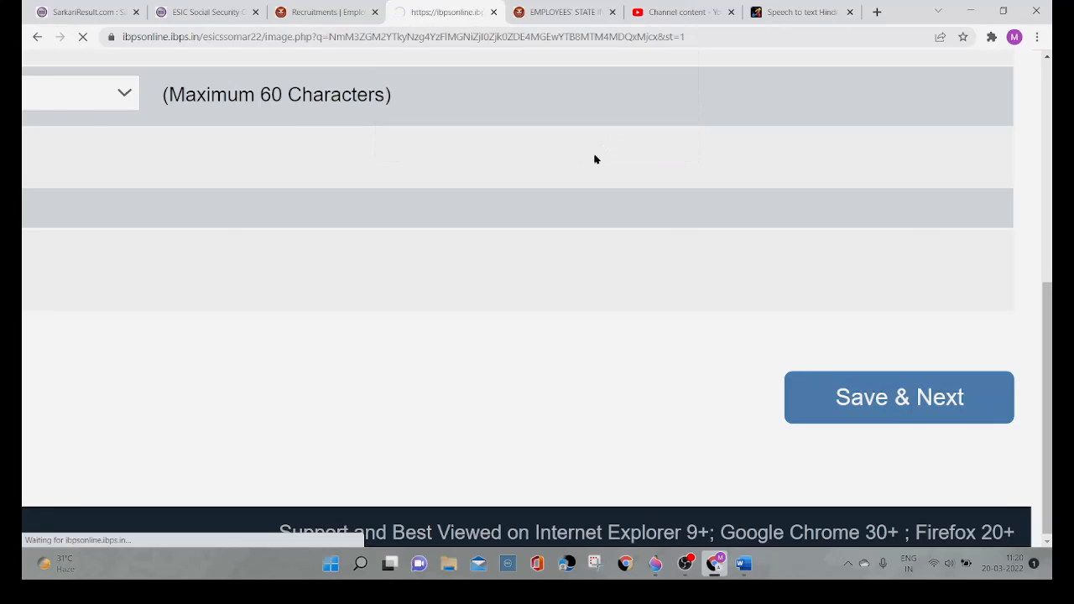
scroll(551, 216, down, 4)
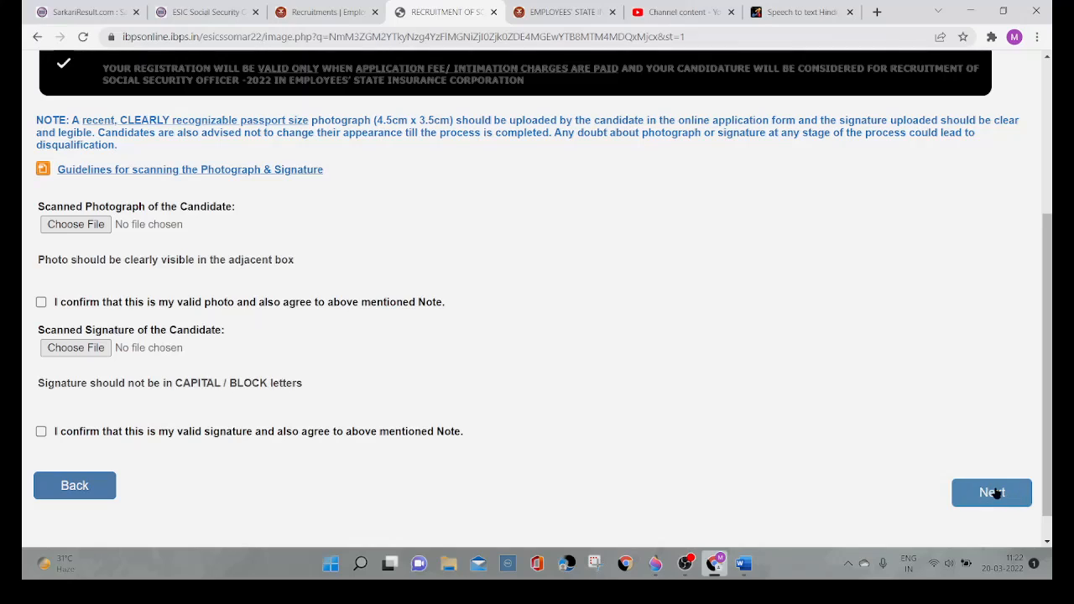
Step: Open the guidelines for scanning the photograph and signature and read the photograph image requirements
click(146, 175)
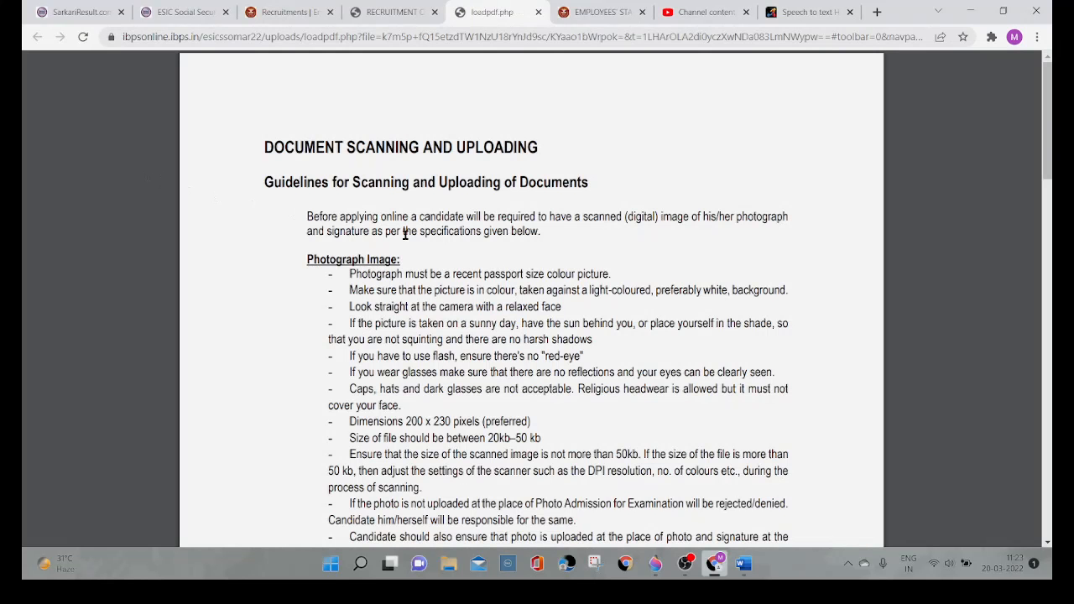
scroll(405, 234, up, 2)
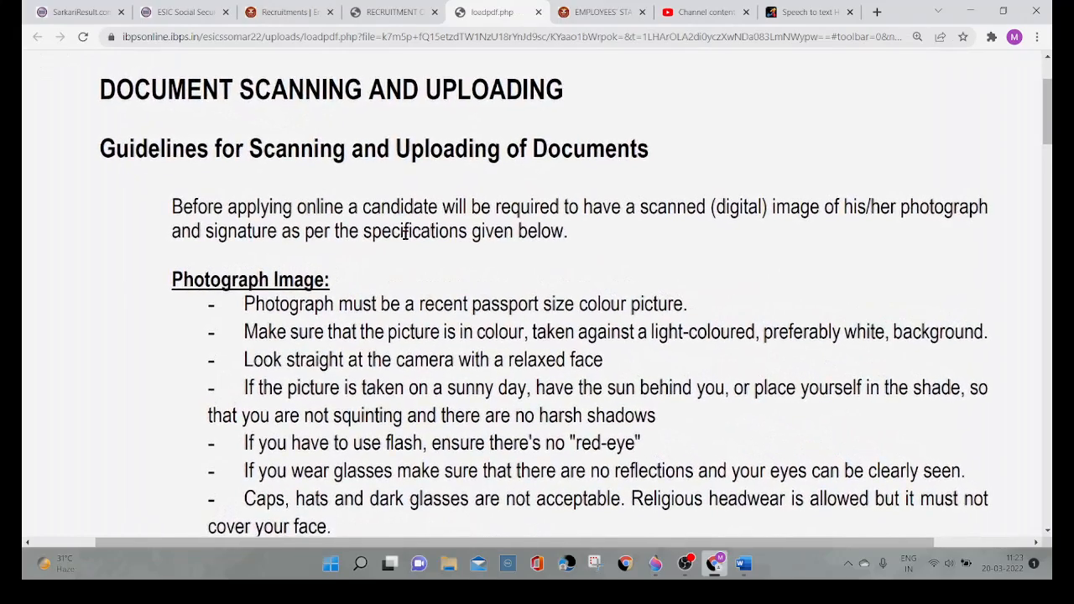
scroll(405, 234, down, 2)
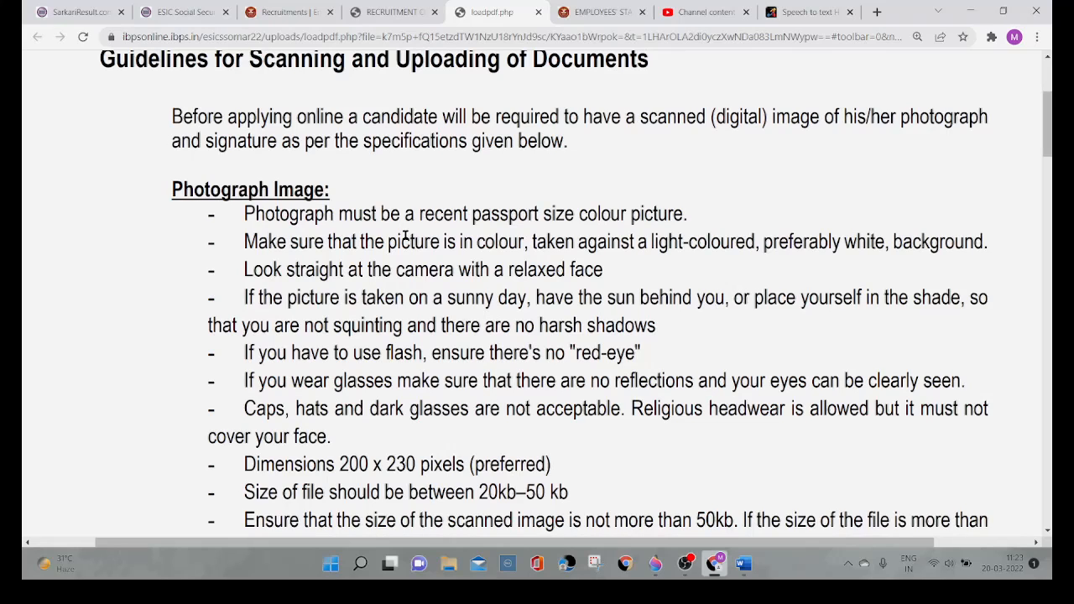
scroll(405, 236, down, 1)
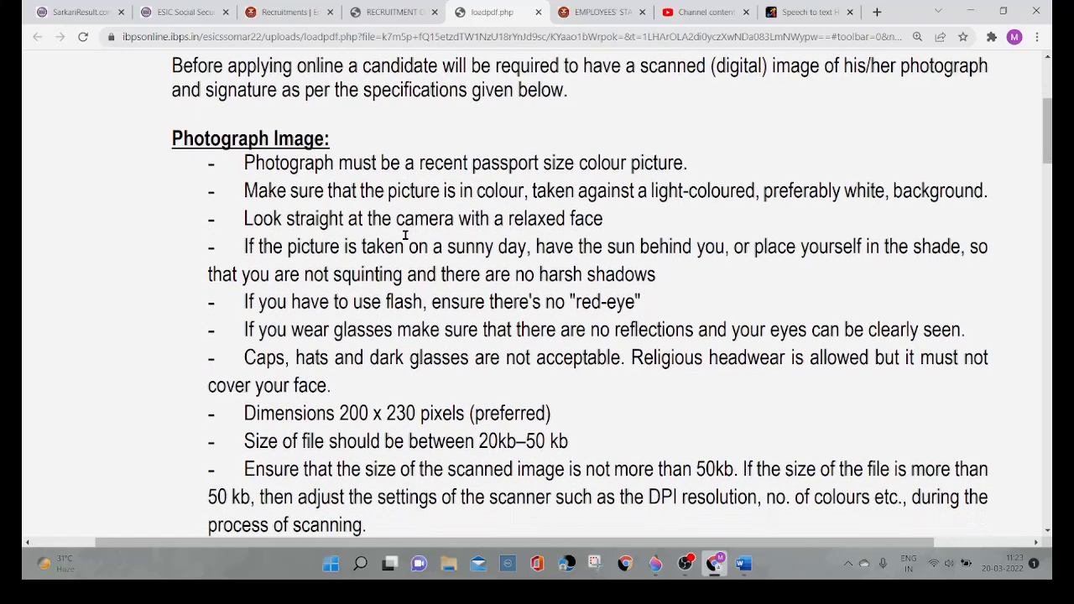
scroll(405, 237, down, 2)
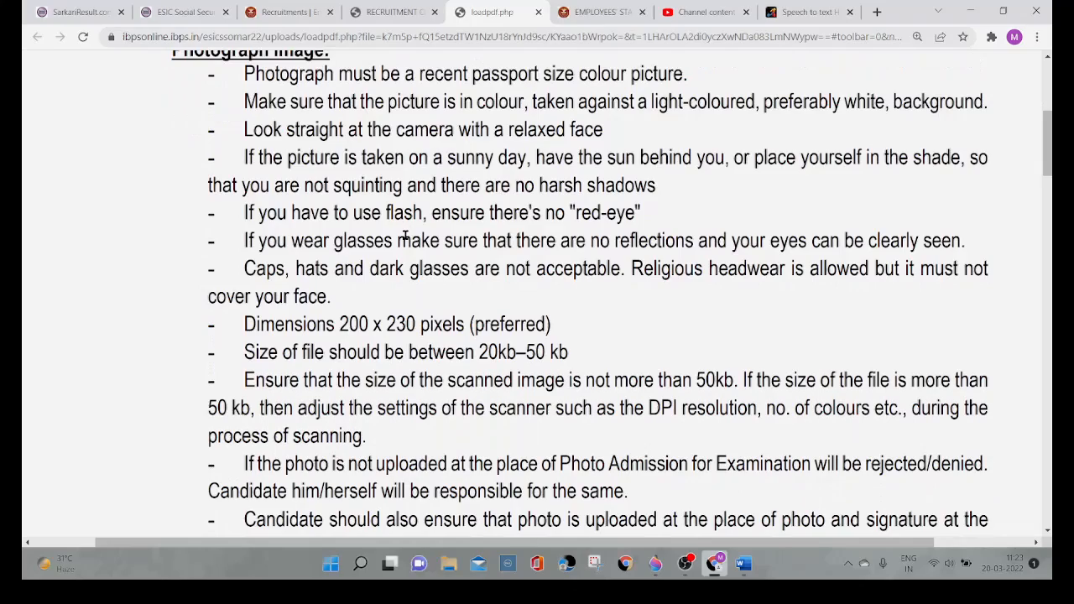
scroll(406, 237, down, 4)
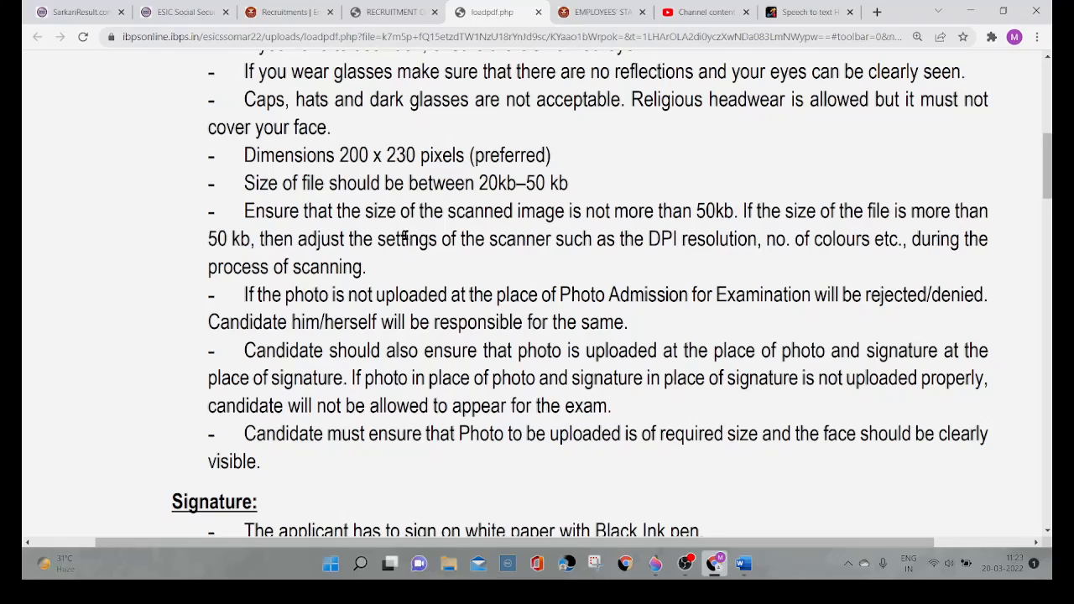
scroll(405, 239, down, 3)
scroll(406, 236, up, 1)
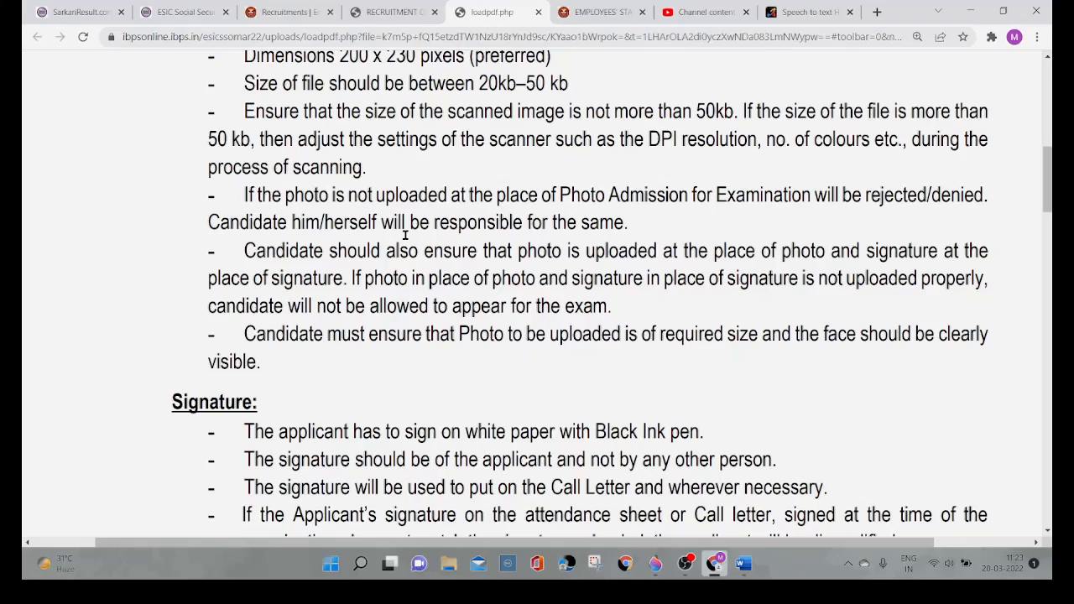
Step: Read the signature and left thumb impression requirements in the guidelines, including file type, dimensions and file size
scroll(405, 236, down, 2)
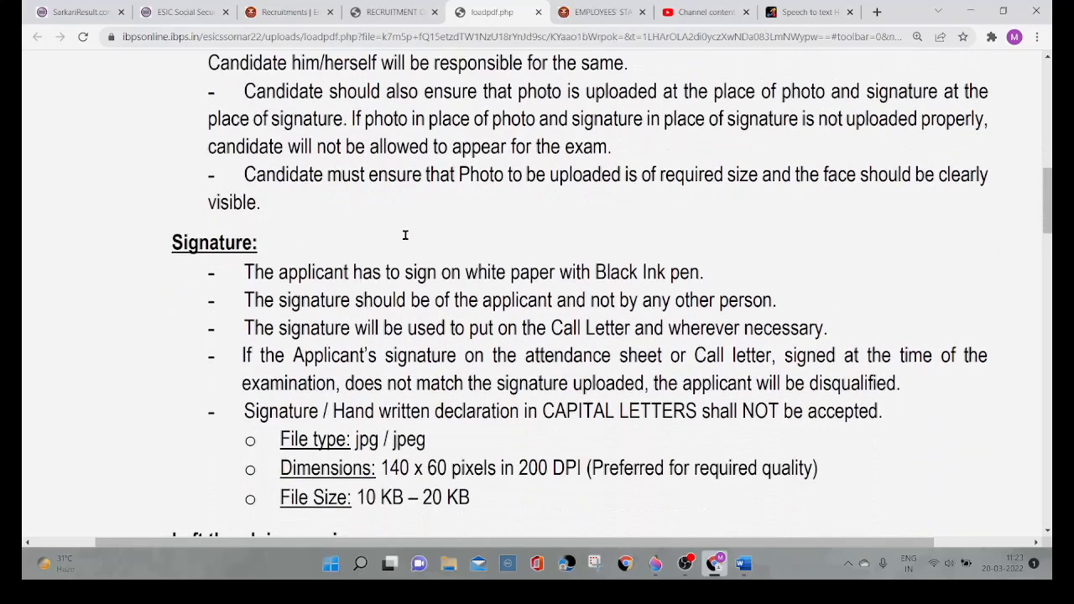
scroll(405, 236, down, 2)
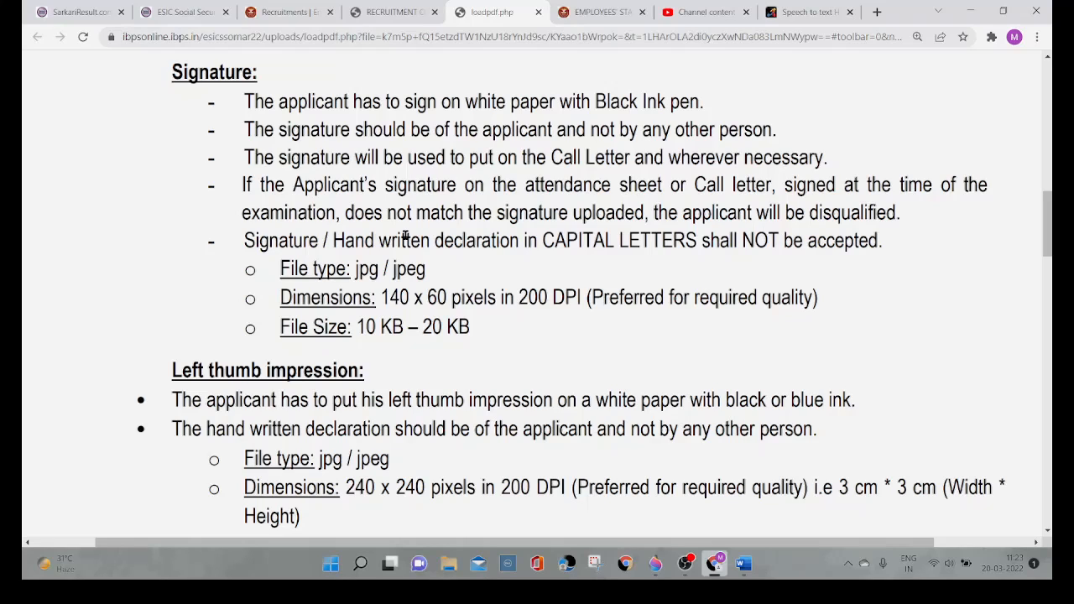
scroll(406, 238, down, 1)
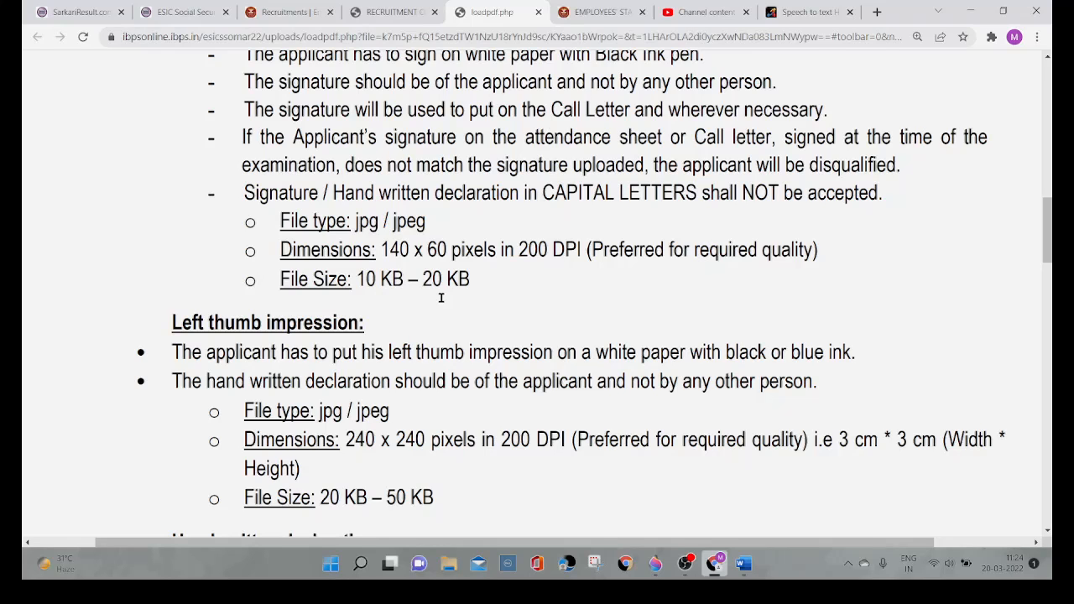
scroll(441, 298, down, 3)
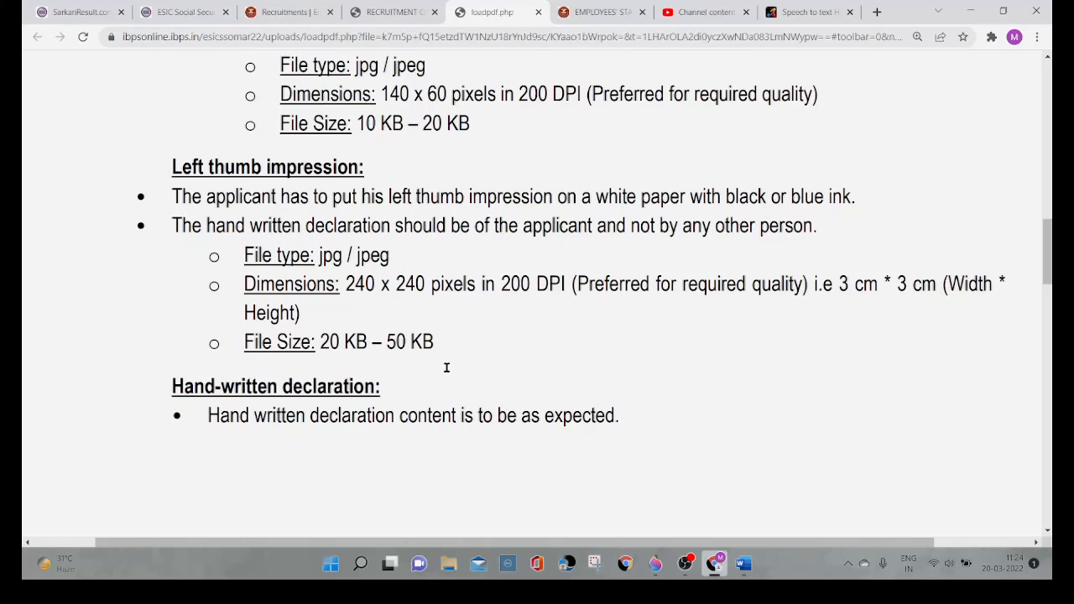
scroll(446, 367, down, 1)
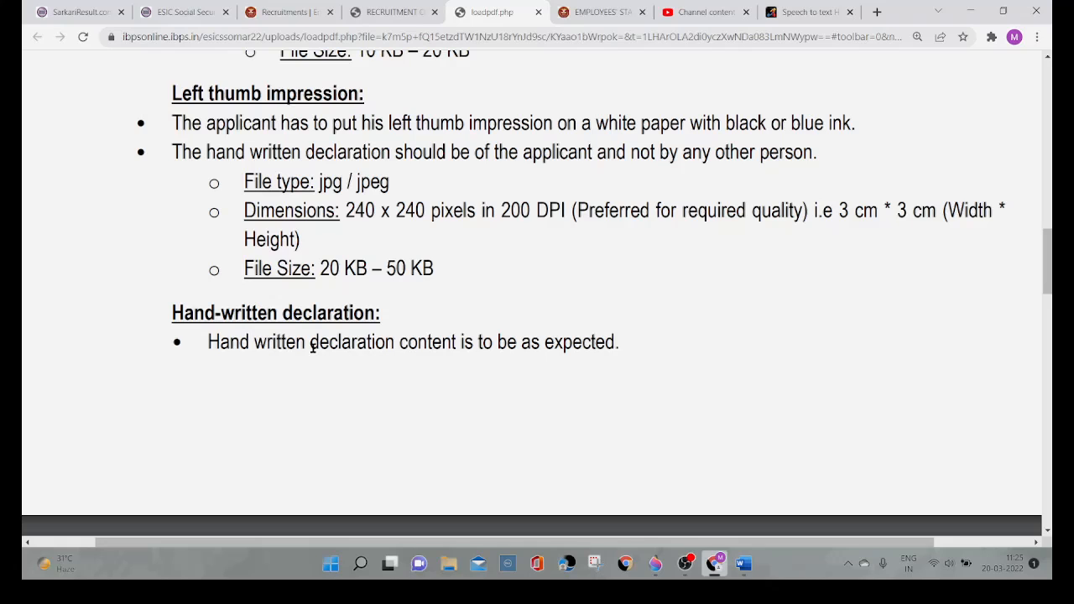
scroll(312, 347, down, 5)
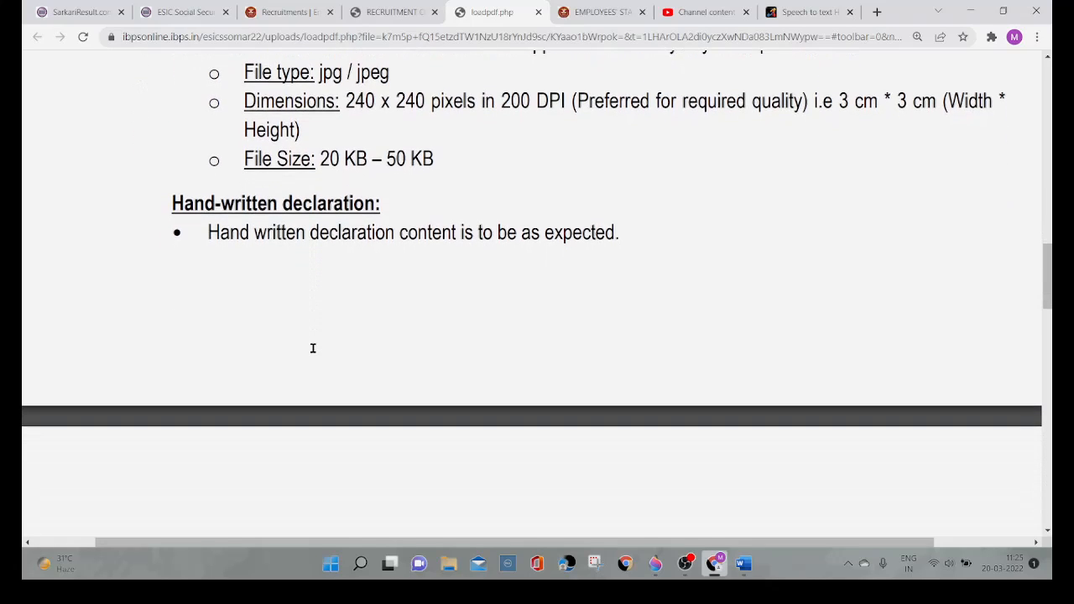
Step: Read the handwritten declaration, document scanning and upload procedure sections and the closing notes of the guidelines
scroll(312, 347, down, 3)
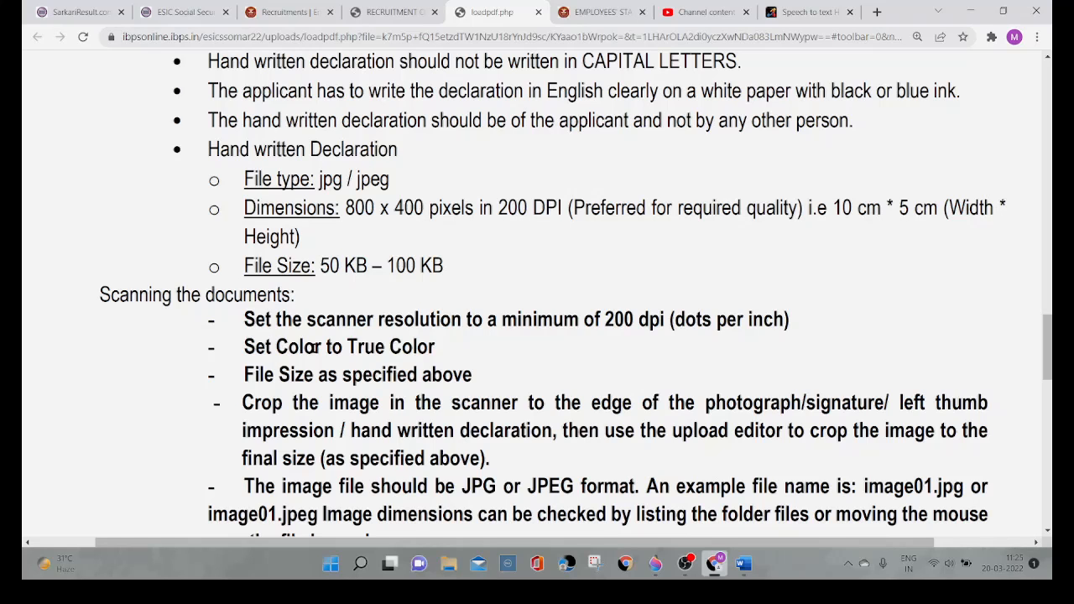
scroll(318, 349, down, 3)
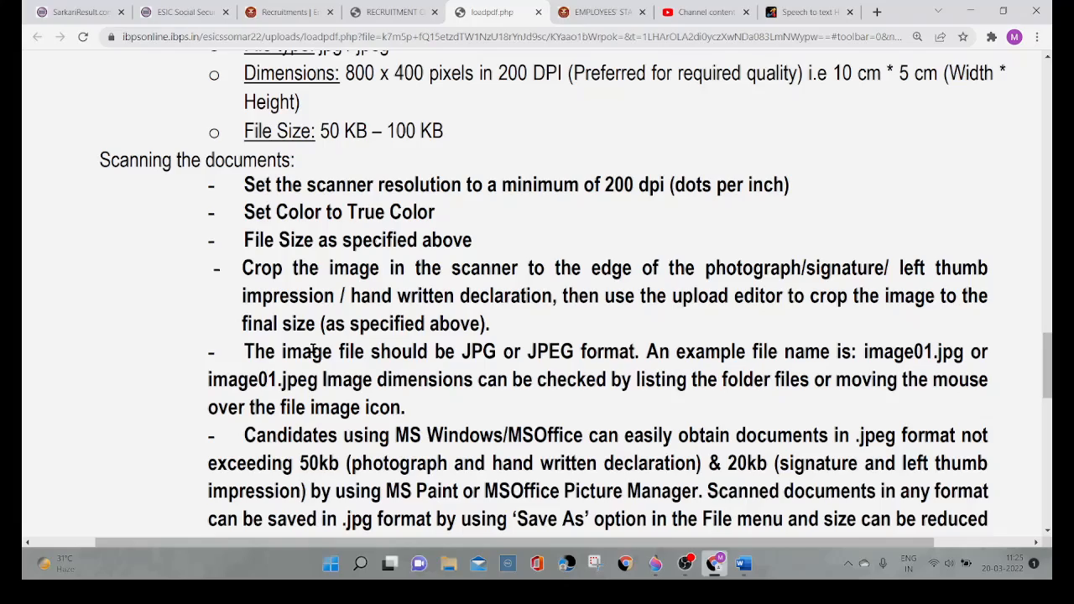
scroll(312, 351, down, 5)
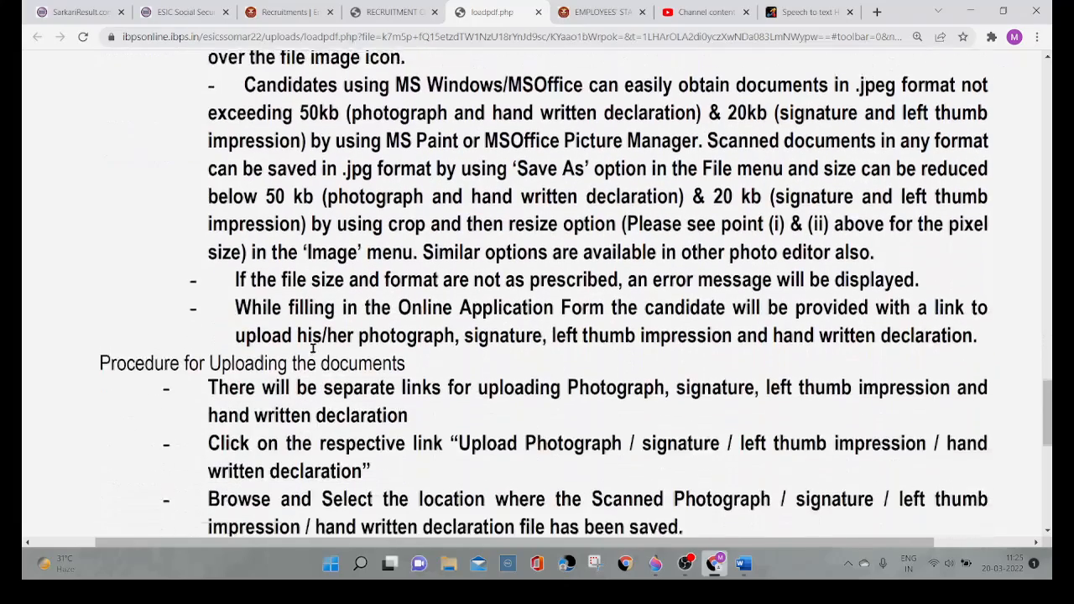
scroll(312, 349, down, 2)
scroll(312, 351, down, 4)
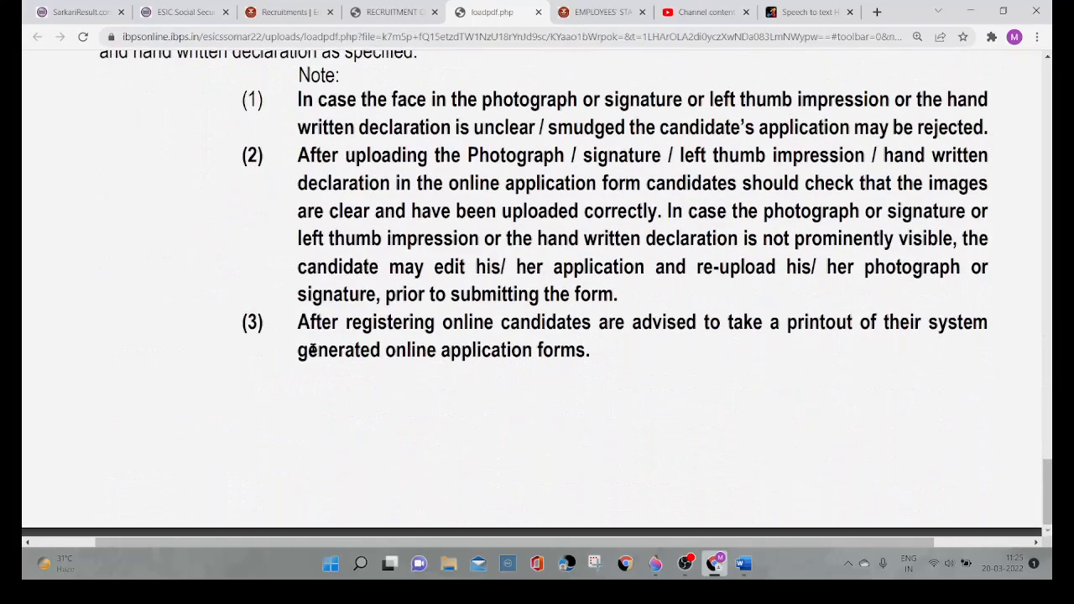
scroll(313, 351, down, 2)
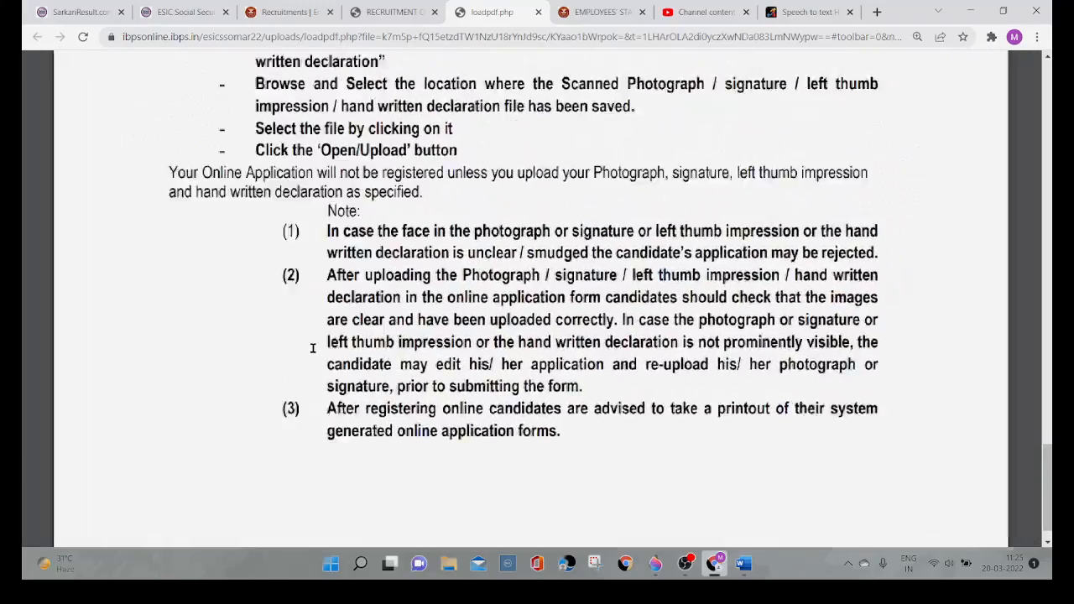
scroll(312, 349, up, 10)
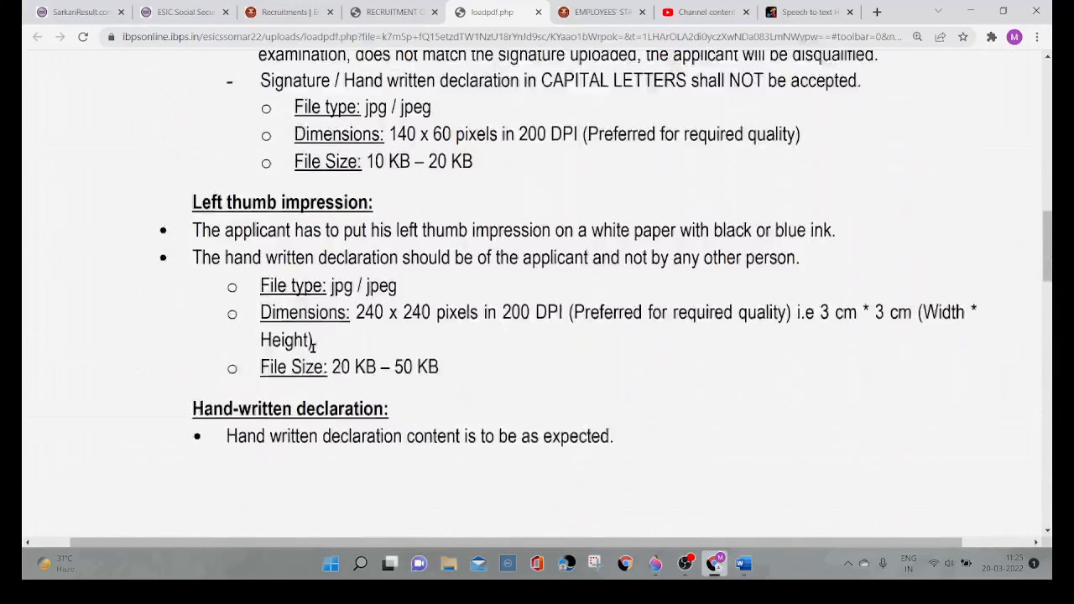
scroll(312, 348, up, 12)
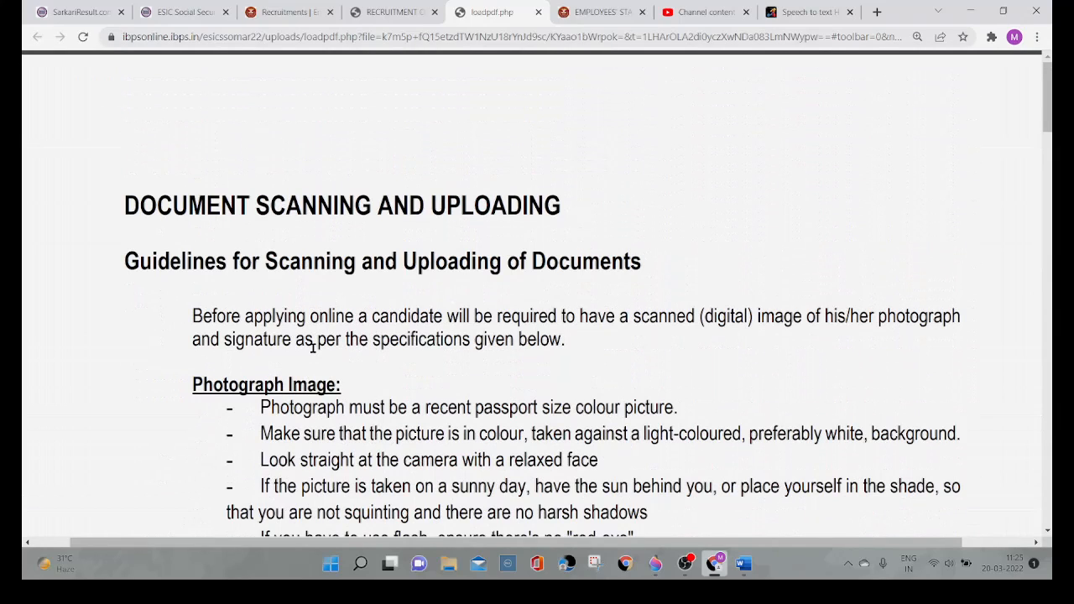
Step: Return to the application form, upload the candidate's scanned photograph from the Pictures folder and confirm that the photo is valid
click(391, 15)
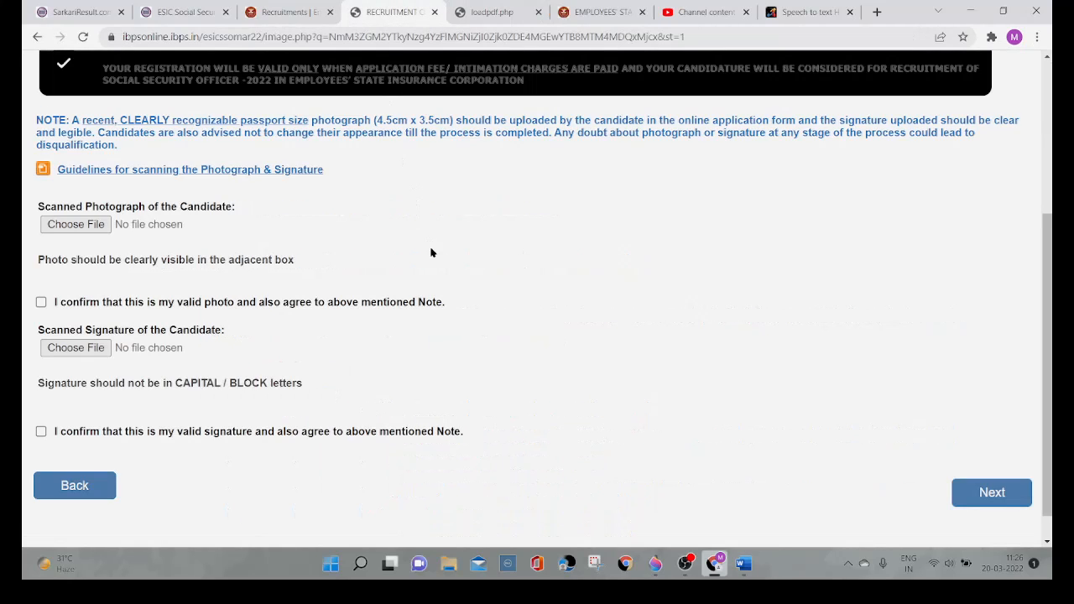
click(74, 228)
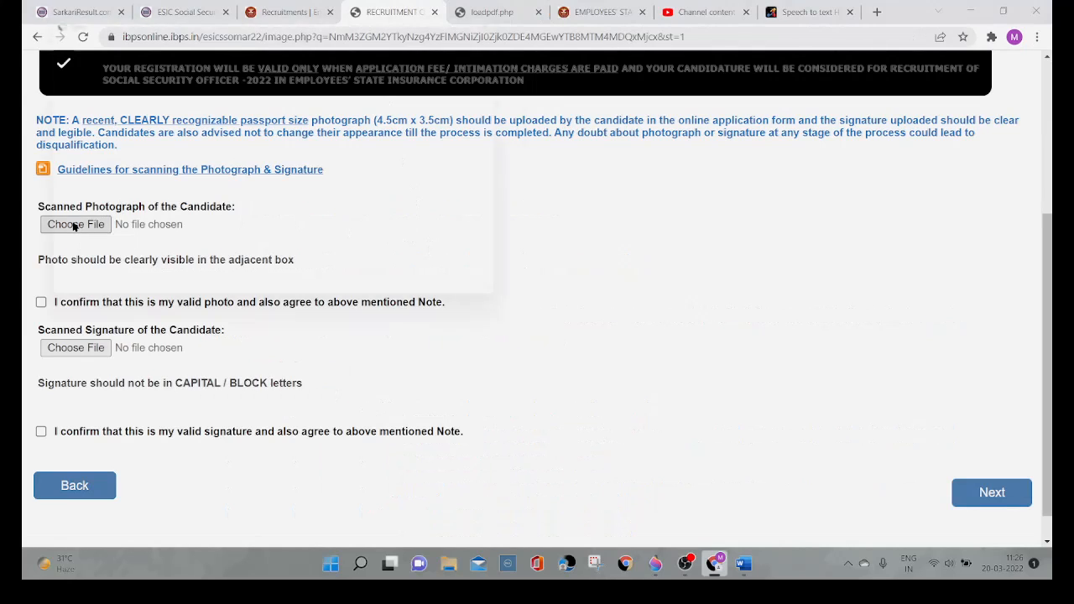
scroll(335, 192, down, 5)
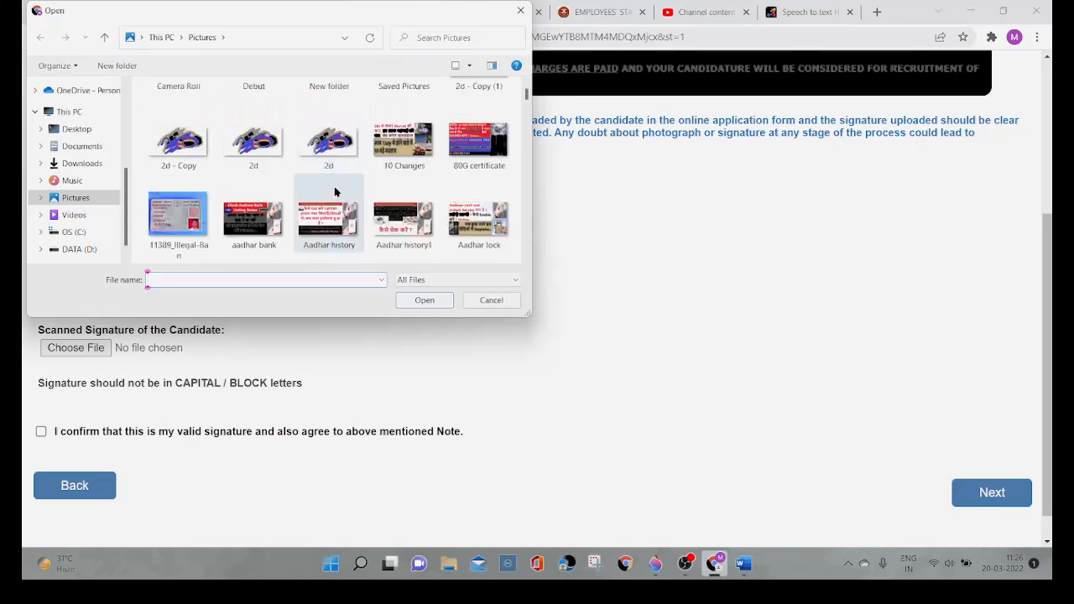
scroll(454, 164, down, 5)
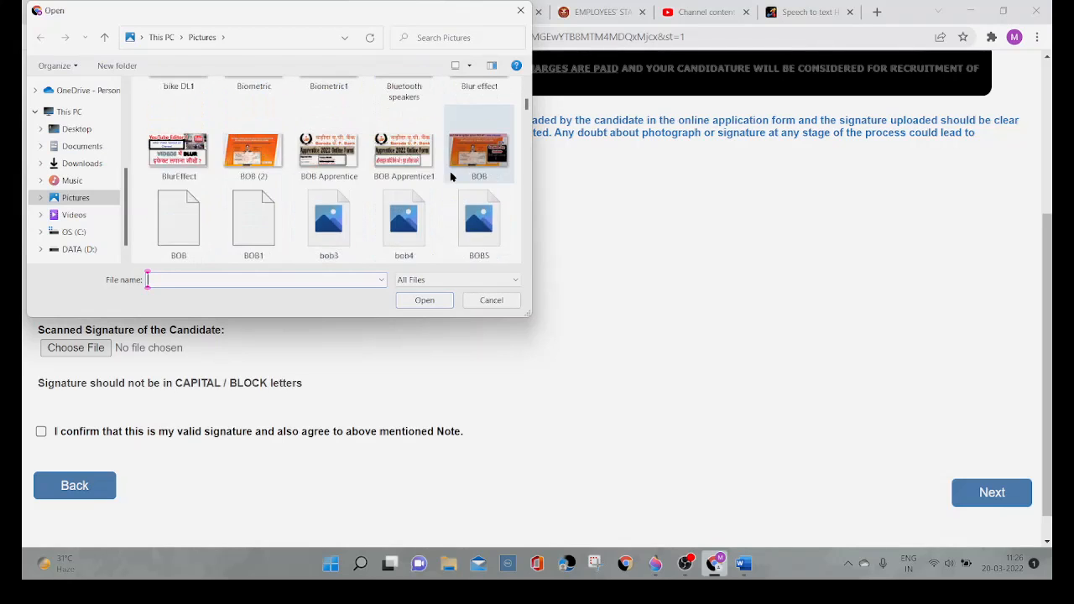
scroll(451, 176, down, 10)
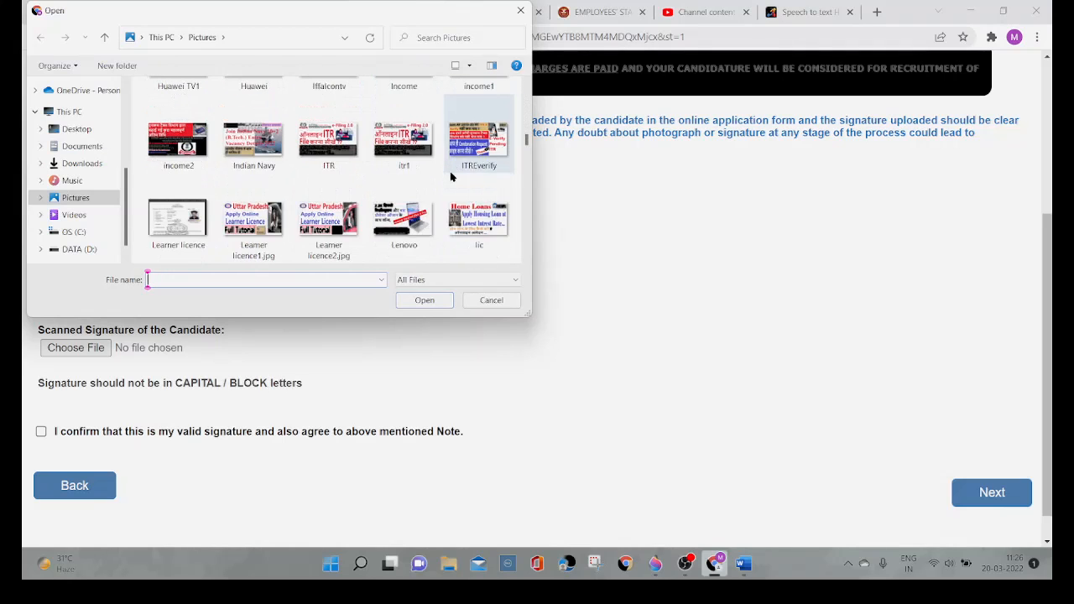
scroll(451, 176, down, 10)
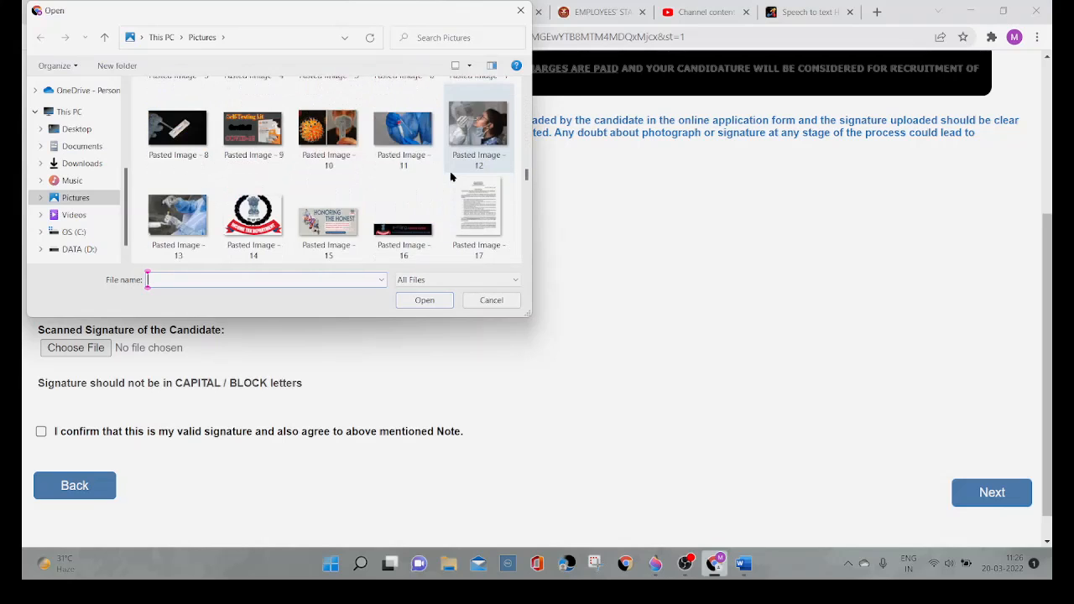
scroll(450, 176, down, 1)
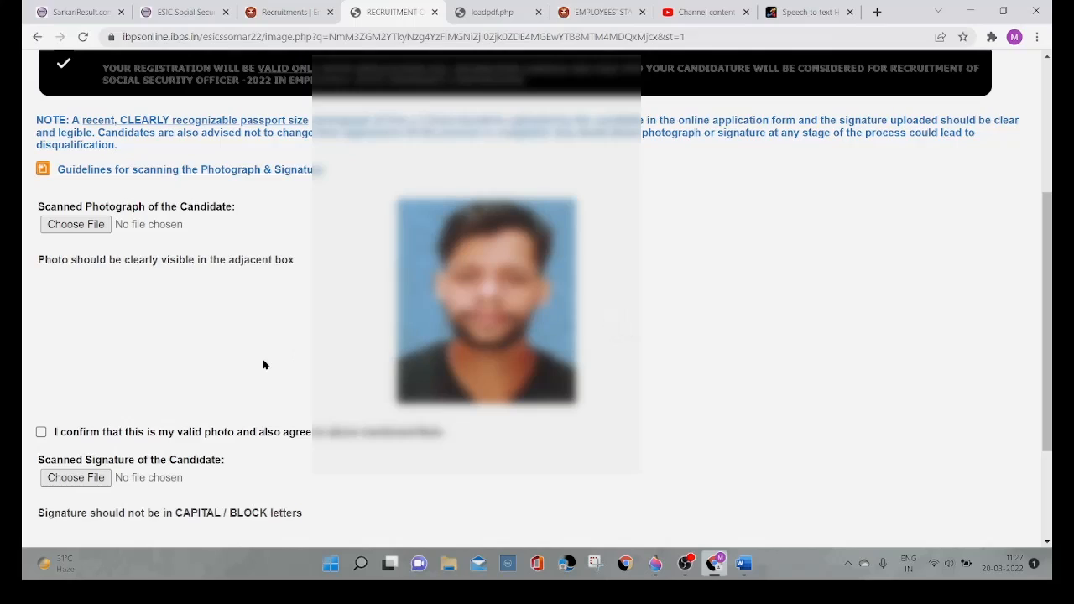
click(40, 433)
Step: Upload the image file 2d from the Pictures folder as the candidate's scanned signature and confirm that the signature is valid
click(76, 477)
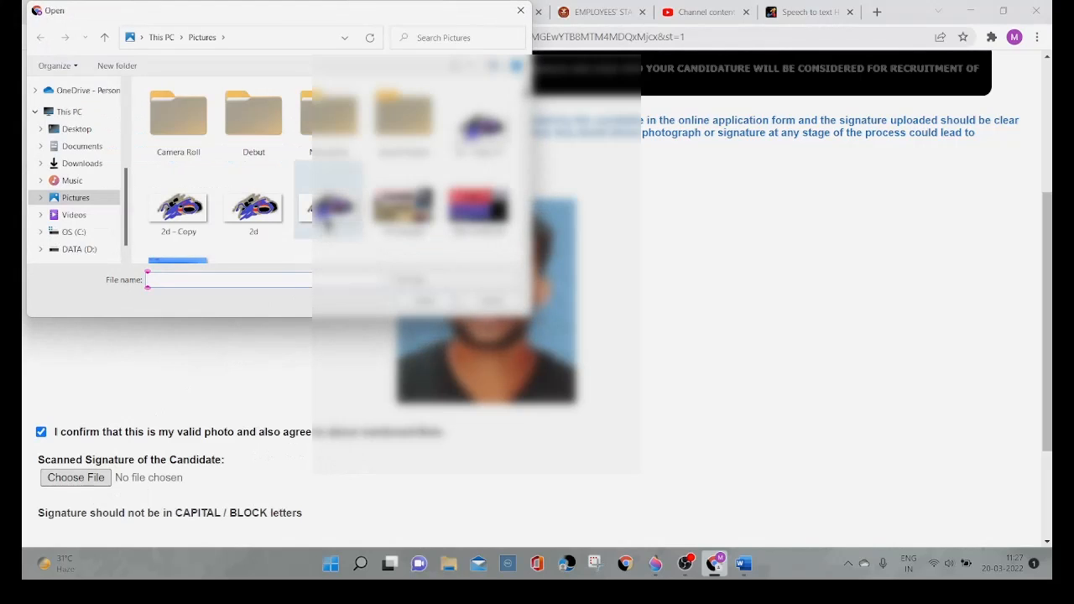
click(329, 210)
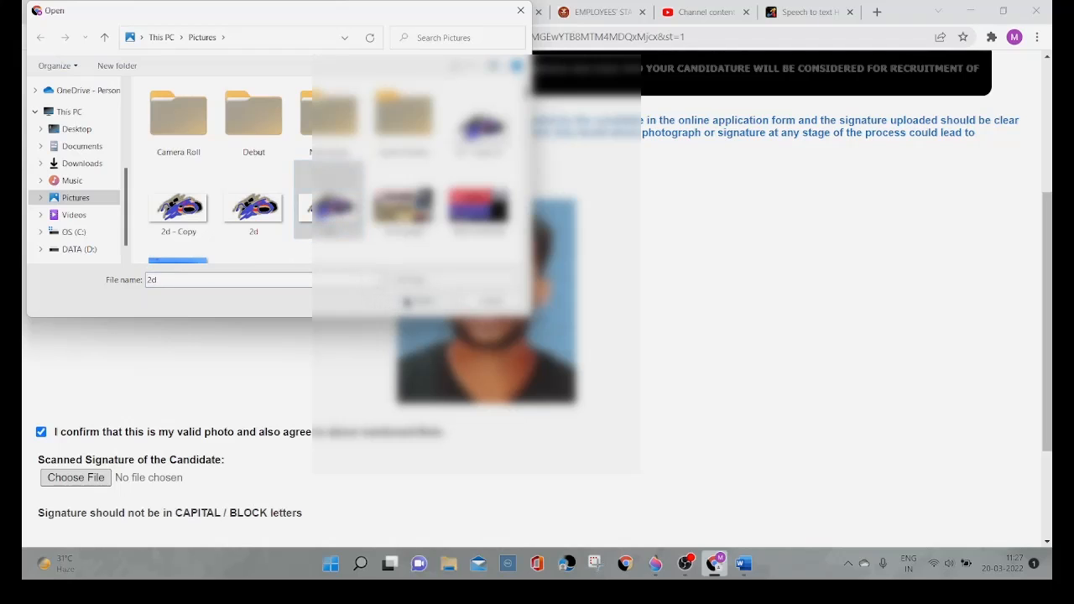
click(406, 302)
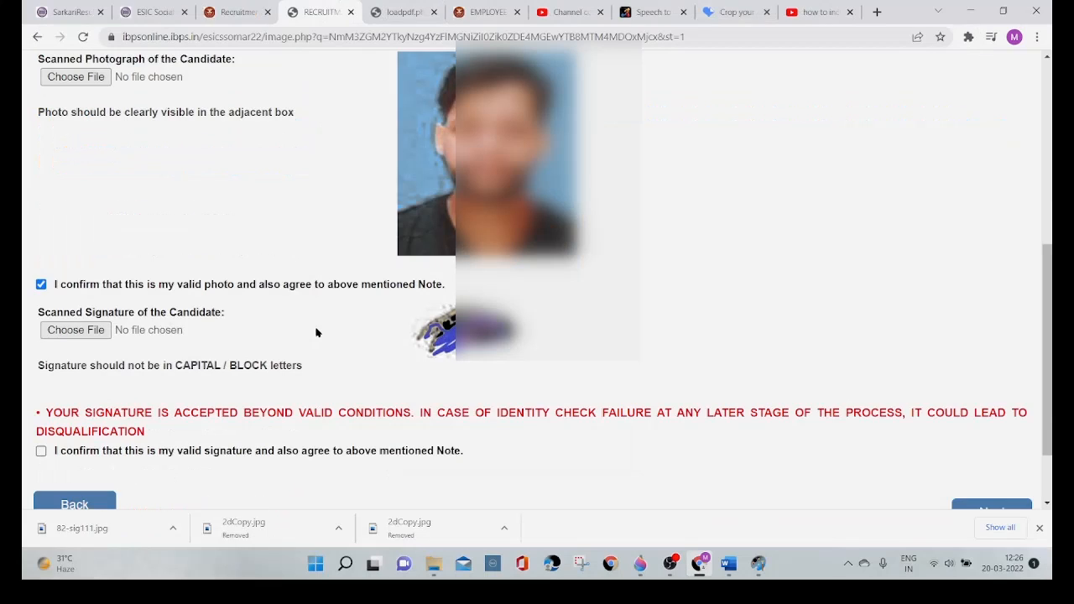
click(41, 452)
Step: Submit the photo and signature page and view the category and disability fields under Basic Details
scroll(992, 487, down, 1)
click(992, 487)
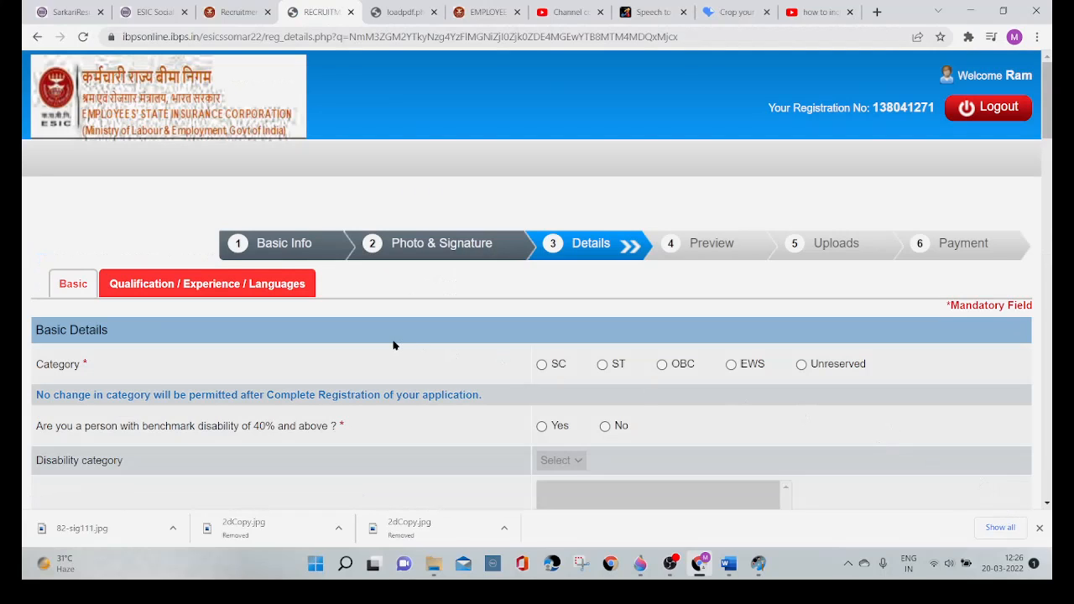
scroll(393, 345, down, 1)
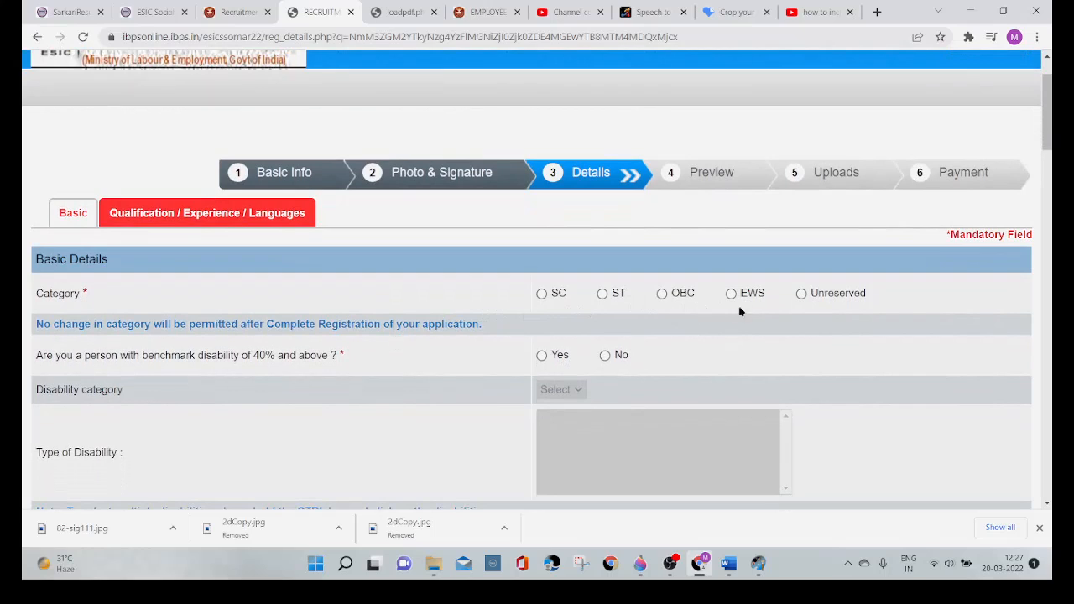
Step: Set the category under Basic Details to Unreserved and accept the notice about indicating the category correctly
click(801, 294)
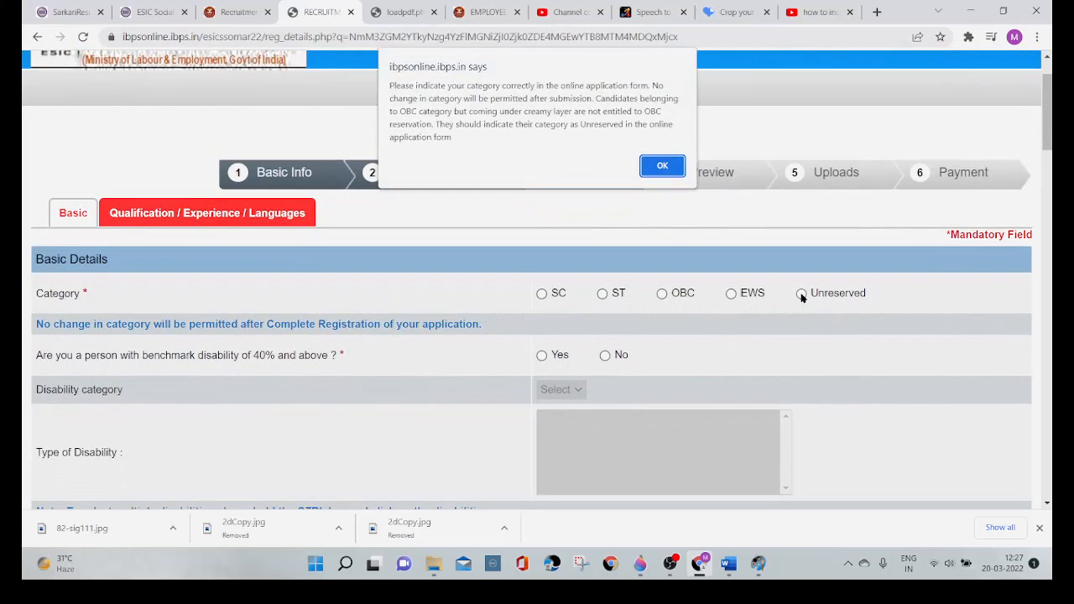
click(673, 172)
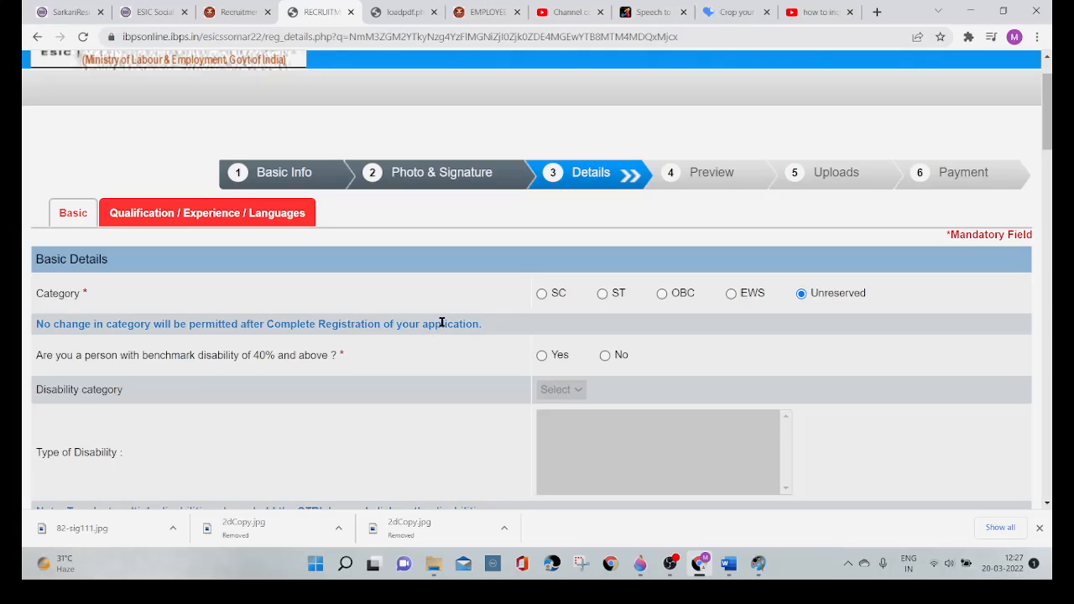
Step: Answer Yes to the benchmark disability question and try disability categories a and b to check their types of disability
scroll(429, 353, down, 1)
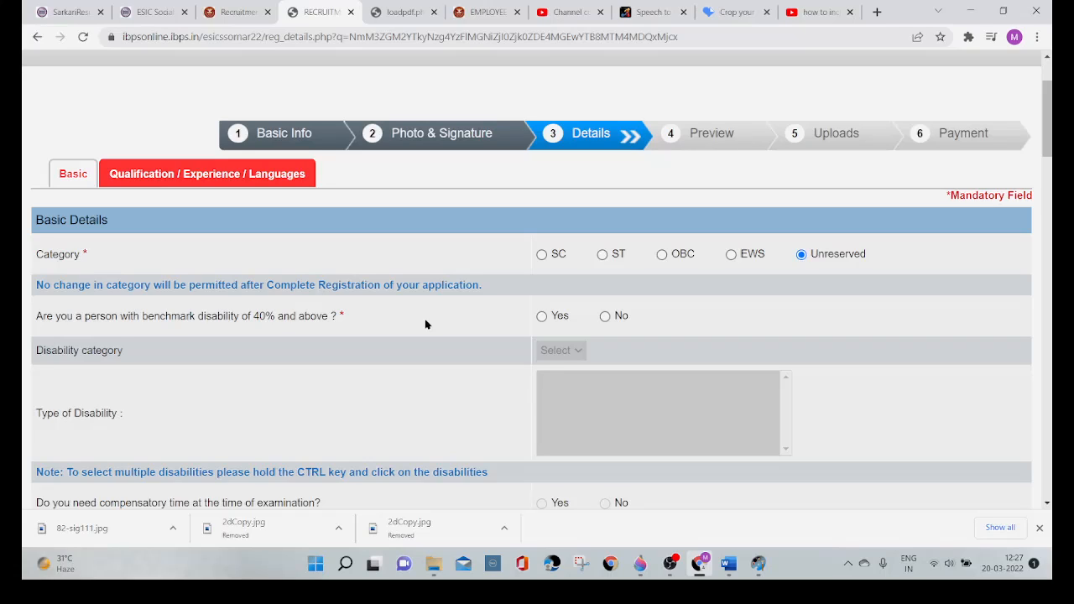
click(541, 317)
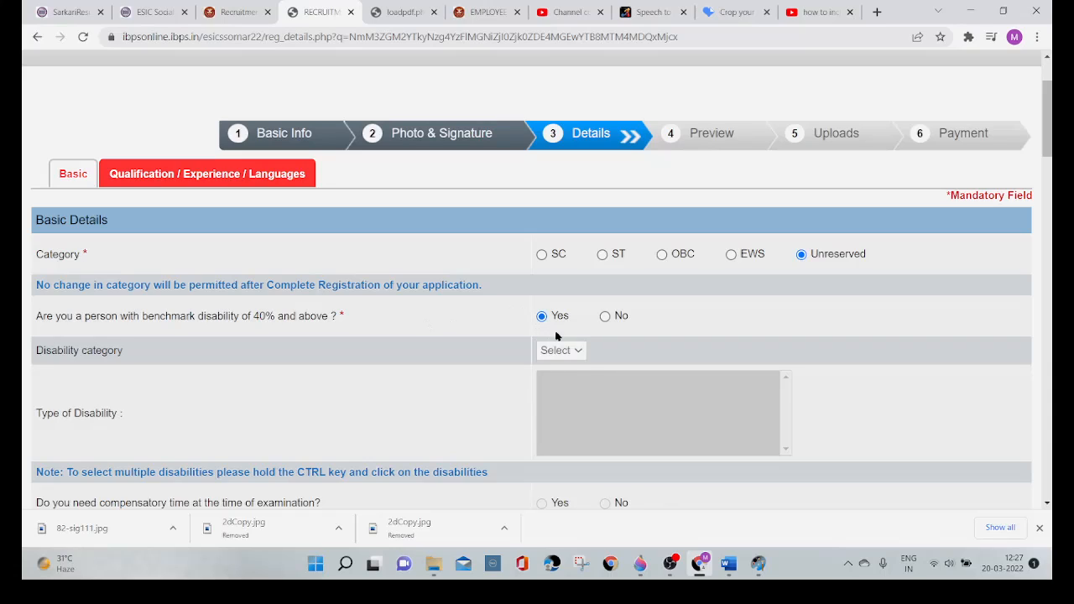
click(576, 350)
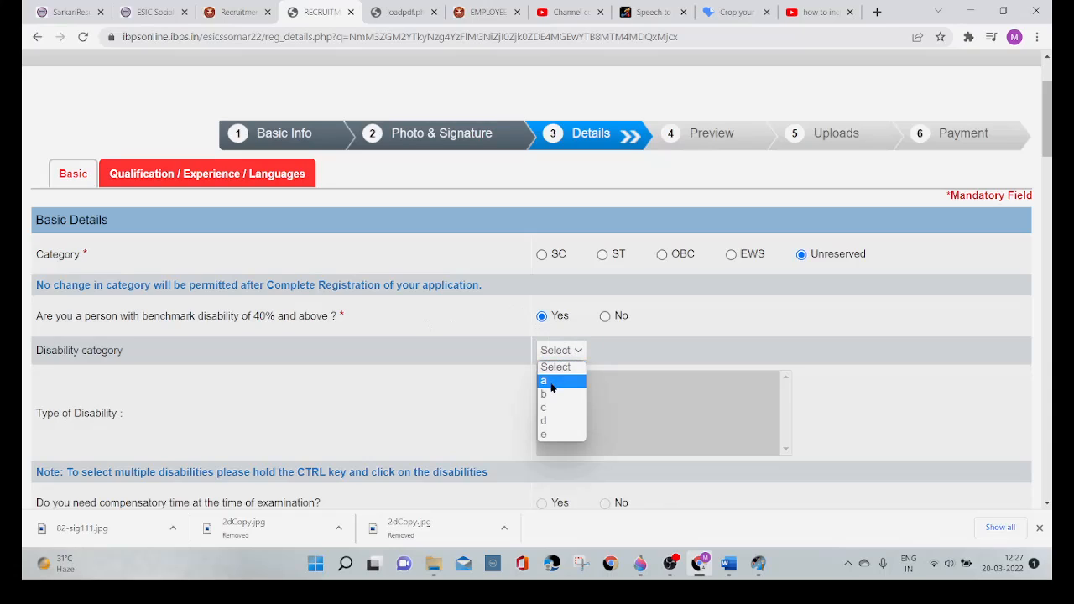
click(552, 382)
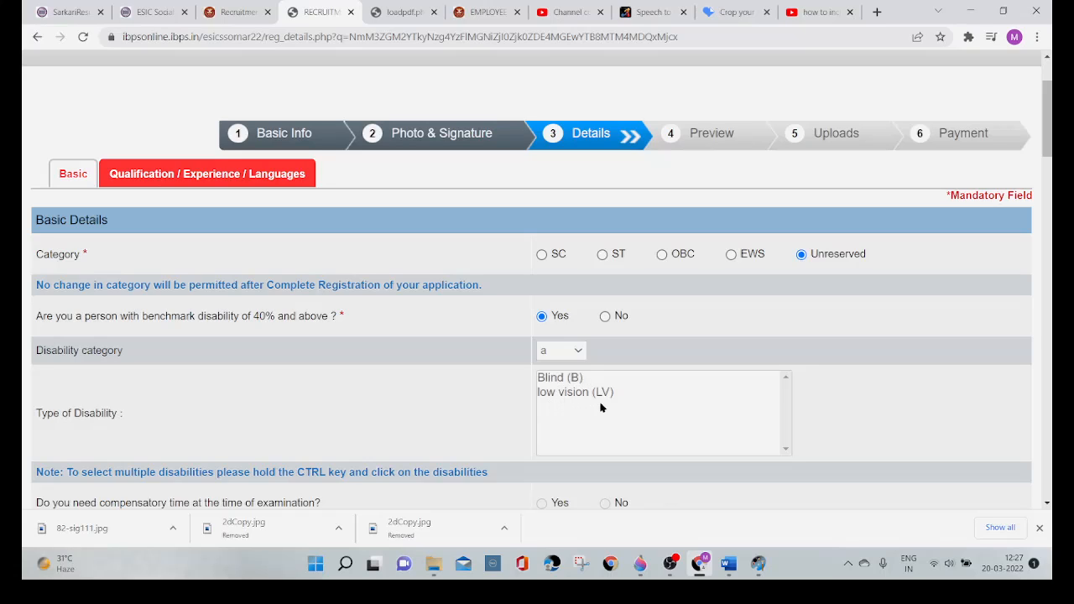
click(583, 352)
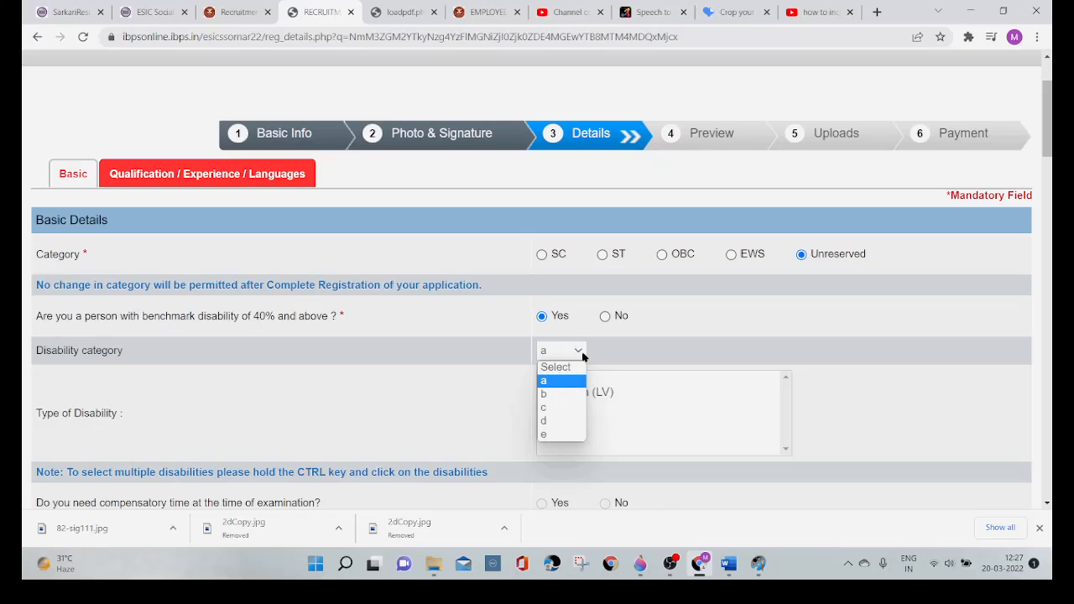
click(555, 397)
key(Down)
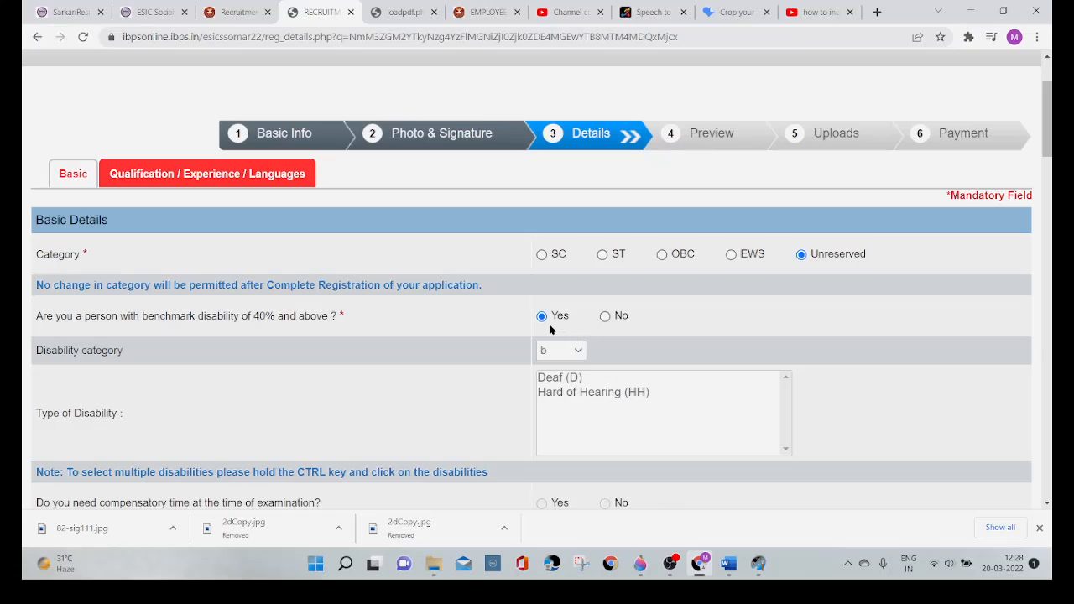
click(577, 350)
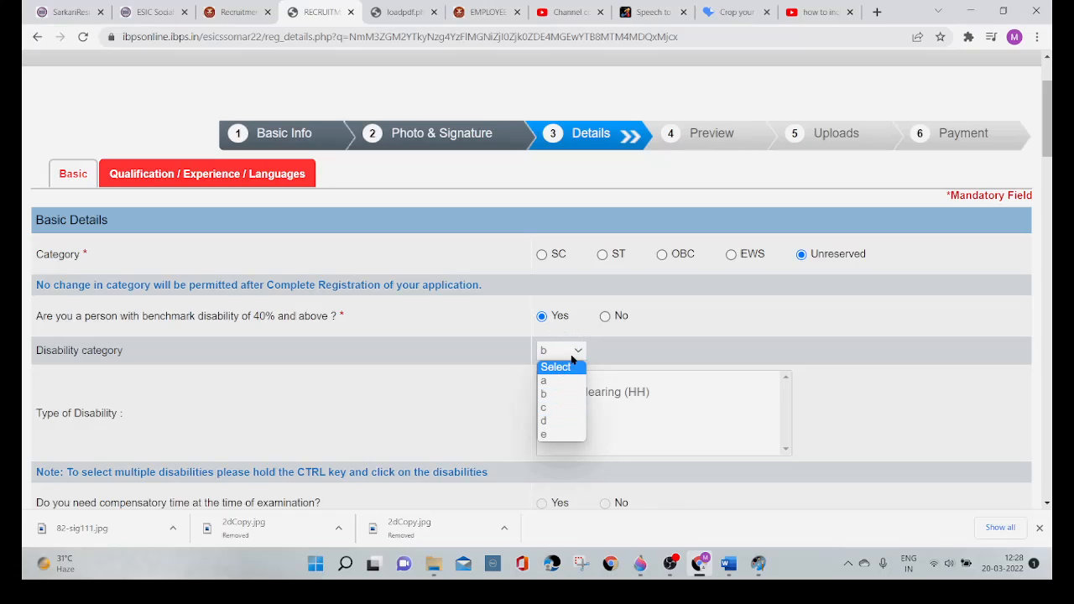
click(575, 353)
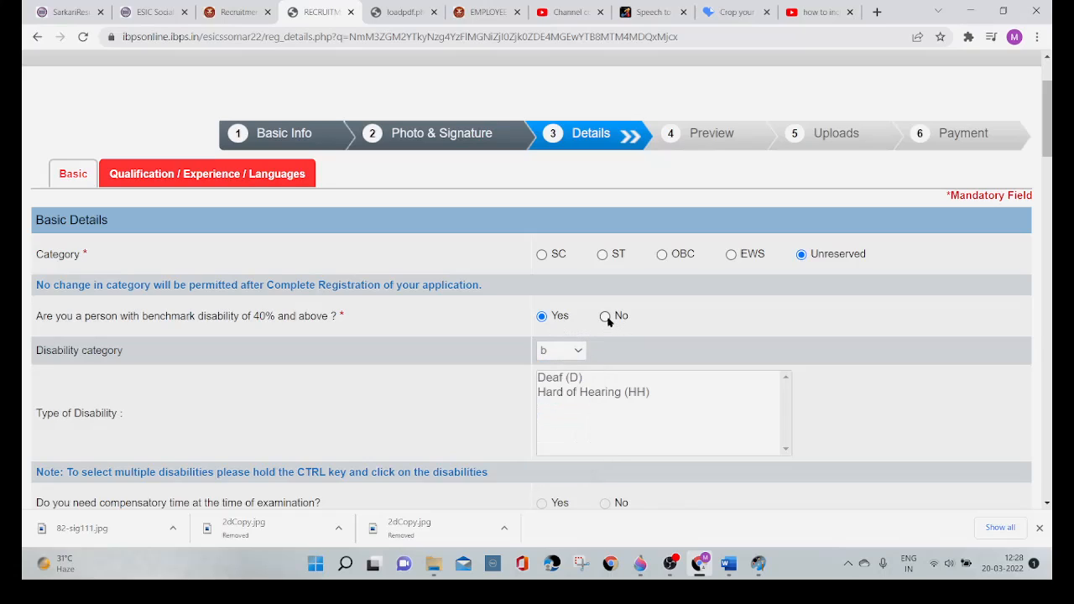
Step: Answer No to the benchmark disability question and review the compensatory time and scribe questions below it
click(606, 317)
scroll(417, 390, down, 3)
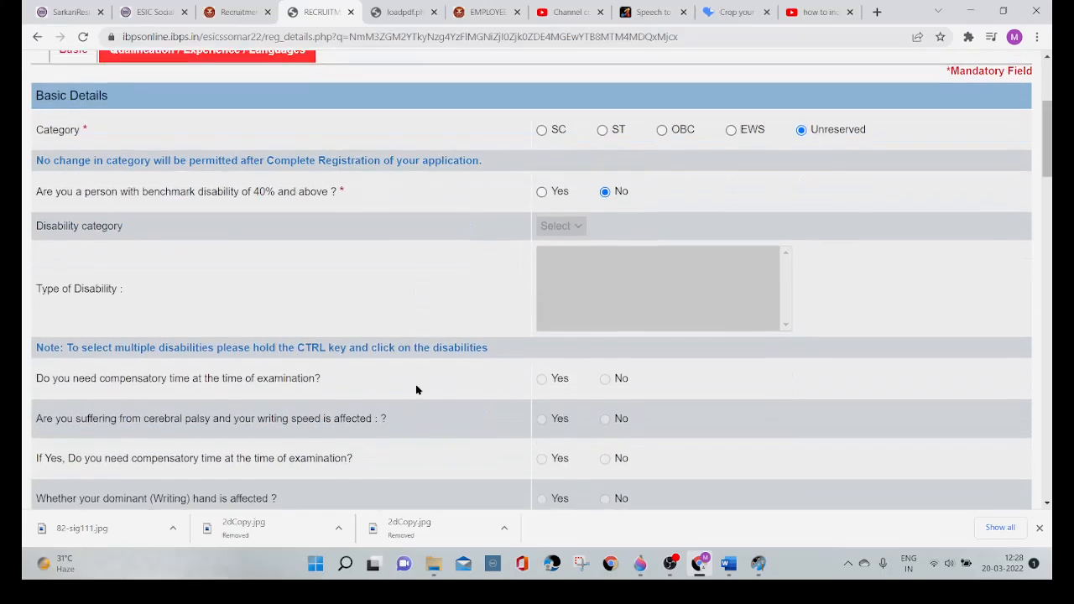
scroll(416, 391, down, 1)
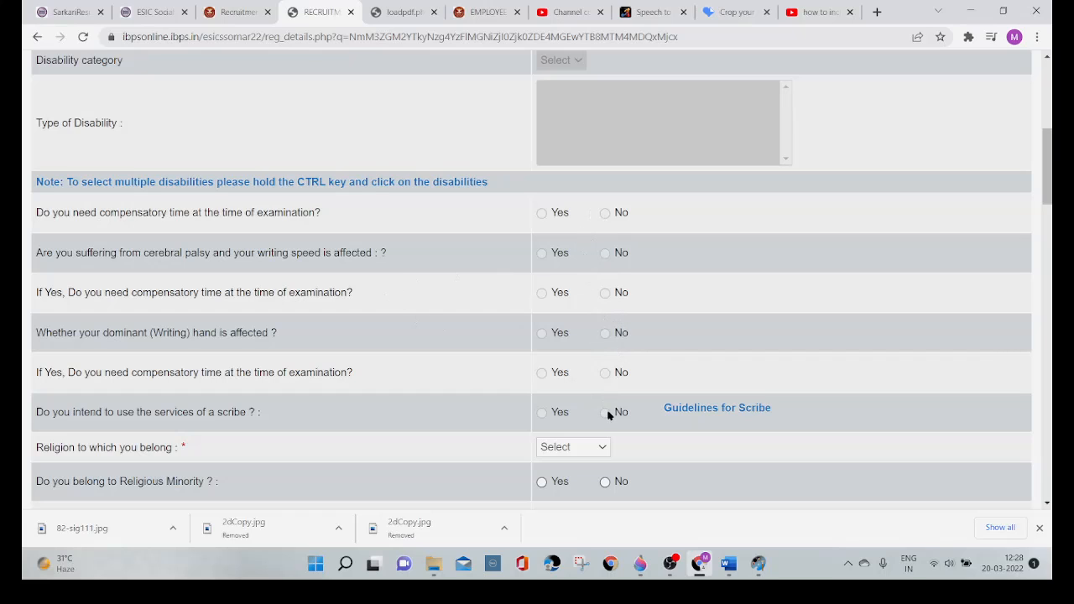
Step: Try the benchmark disability answer Yes with disability category a, and return the answer to No
scroll(614, 372, up, 1)
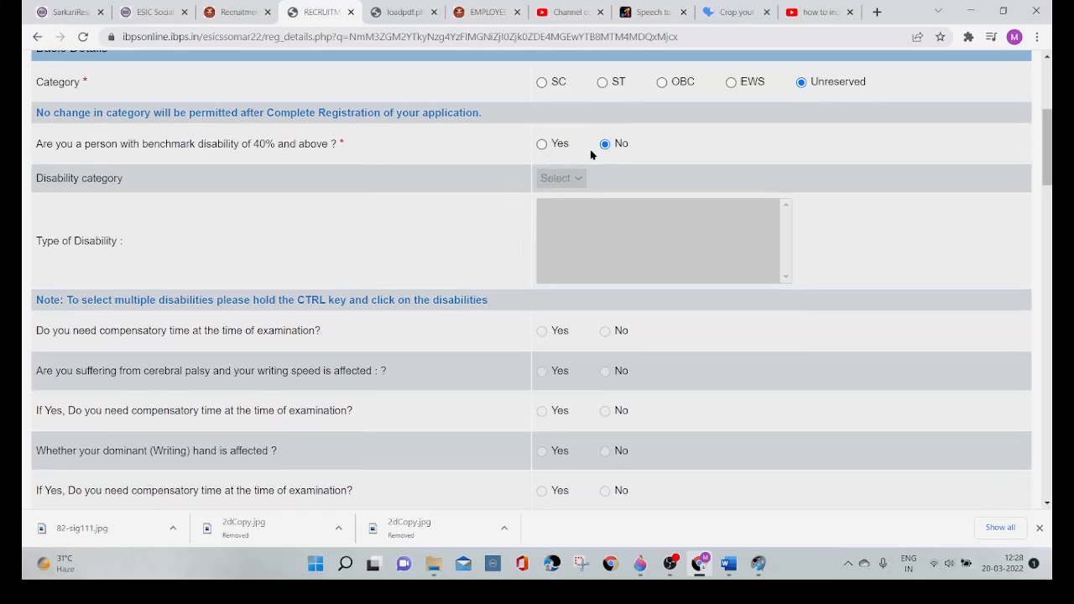
click(542, 145)
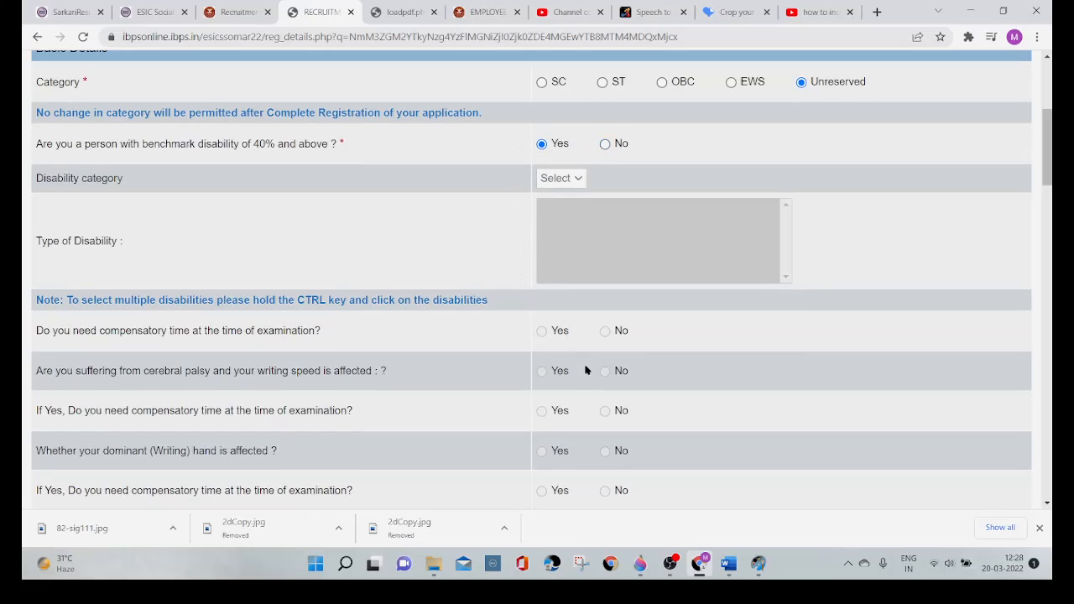
click(579, 182)
click(563, 209)
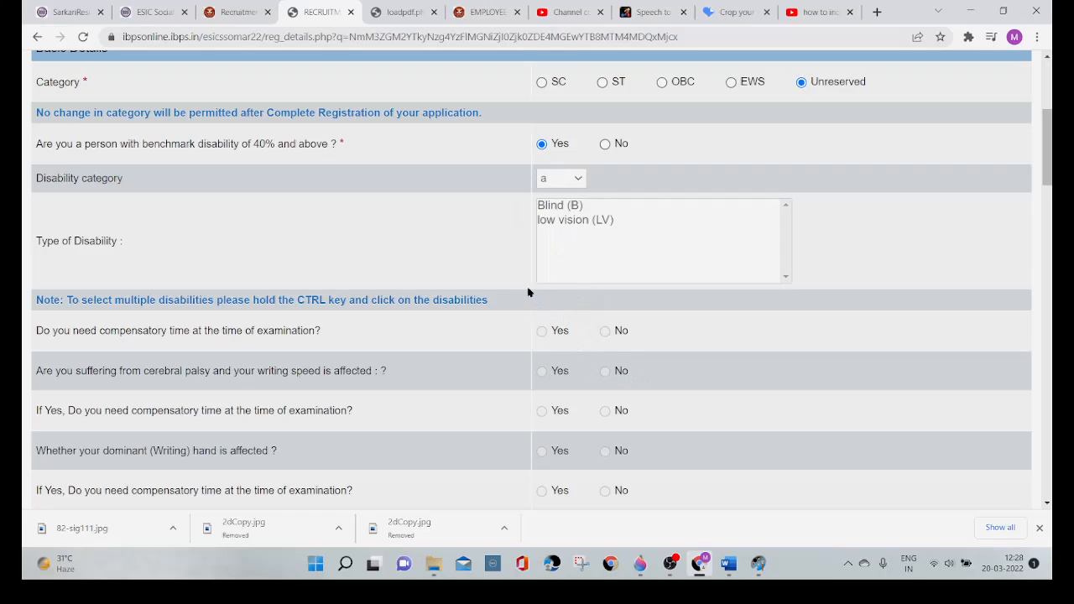
click(605, 144)
Step: Set the religion to Hindu and answer No to belonging to a religious minority
scroll(672, 348, down, 3)
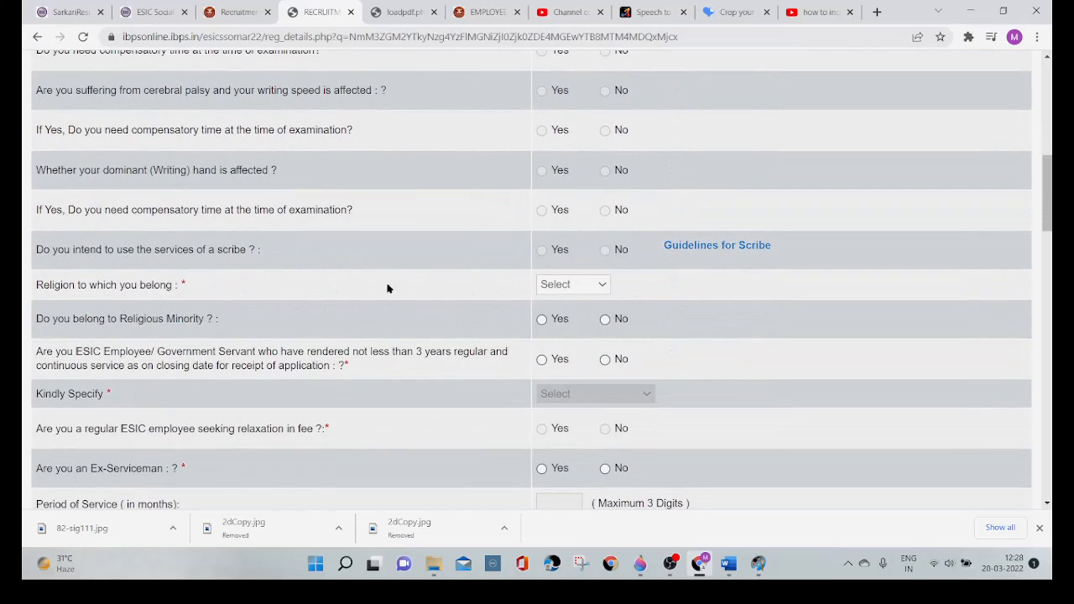
click(604, 291)
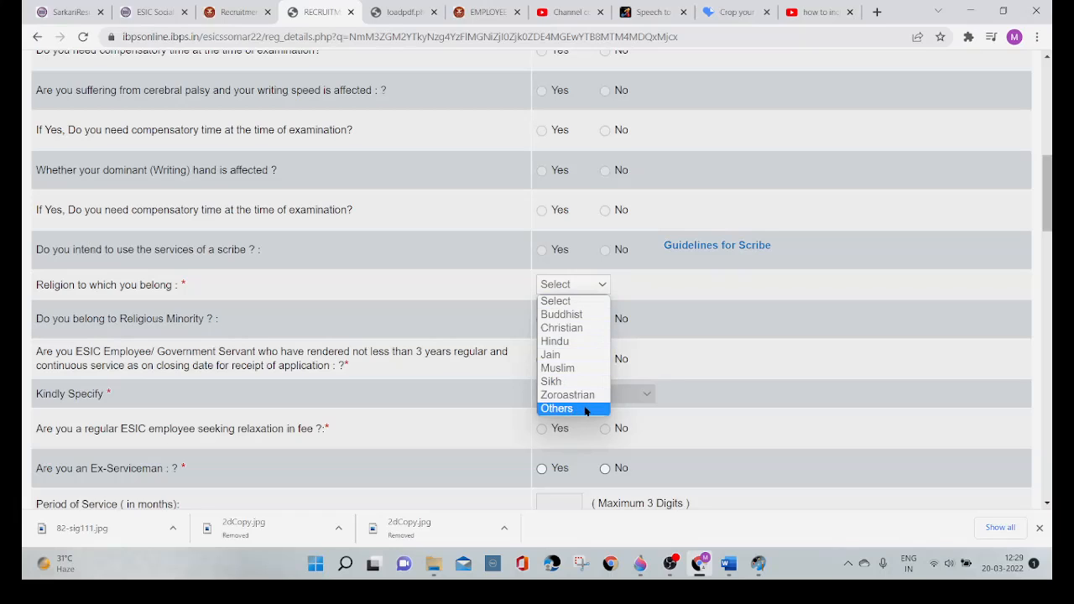
click(565, 342)
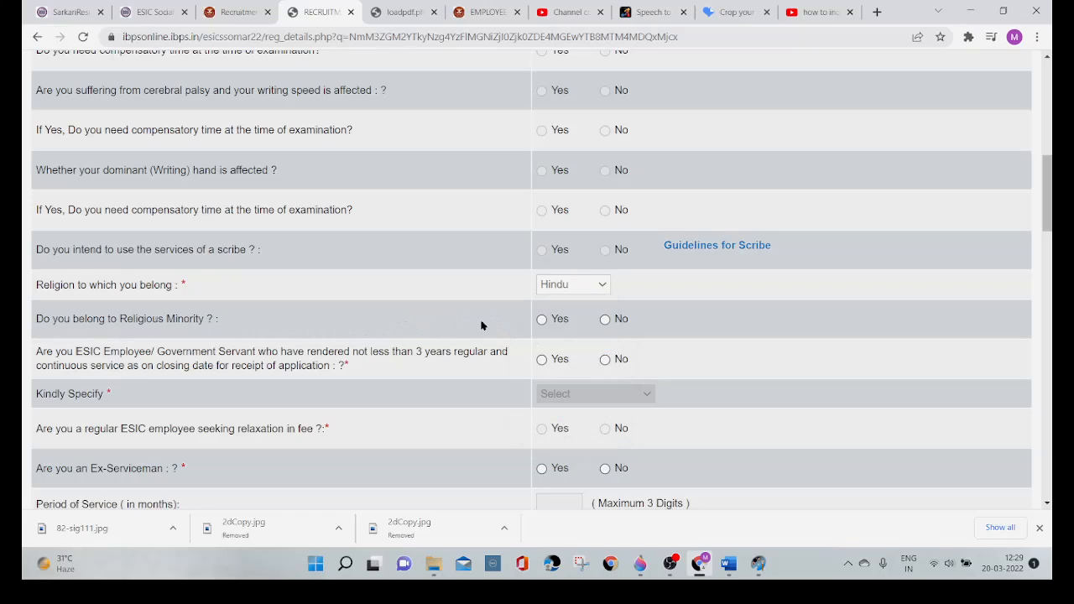
click(605, 320)
Step: Check the Kindly Specify options for ESIC employees and government servants, and set the employee question to No
click(542, 361)
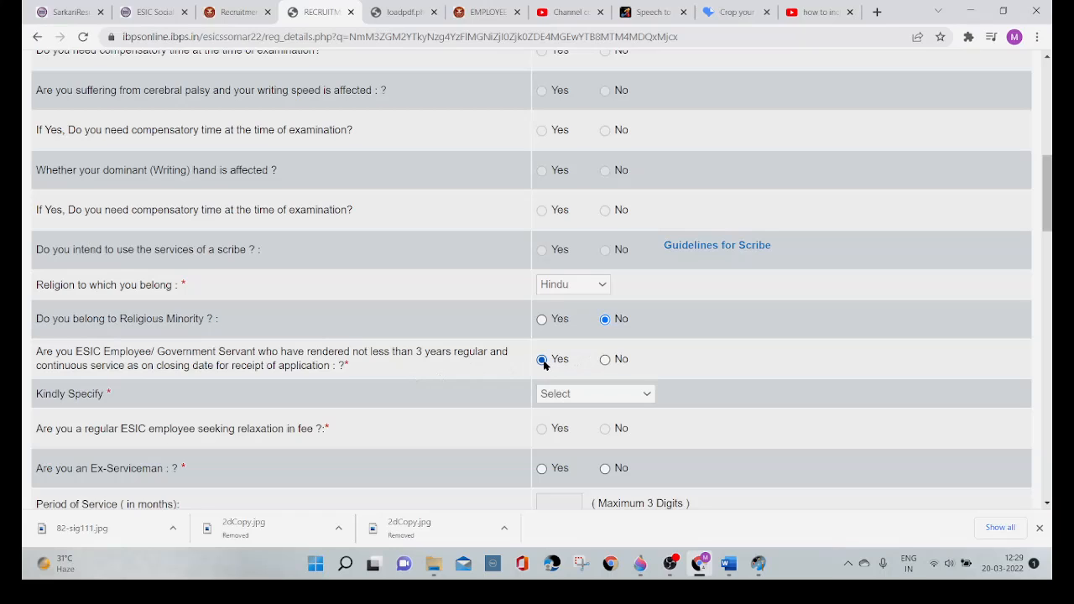
click(643, 399)
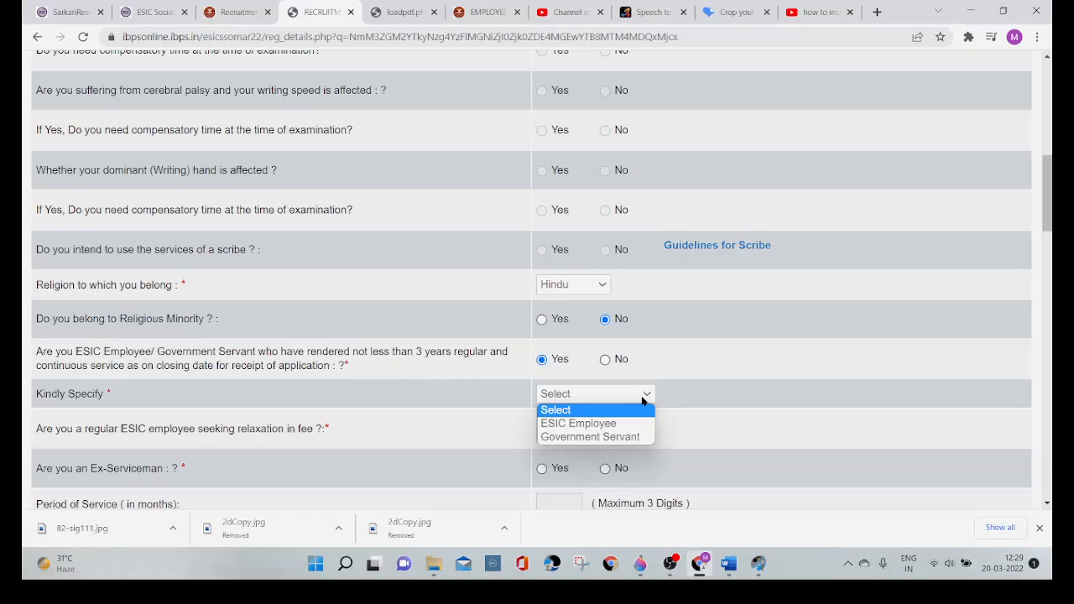
click(604, 366)
click(604, 363)
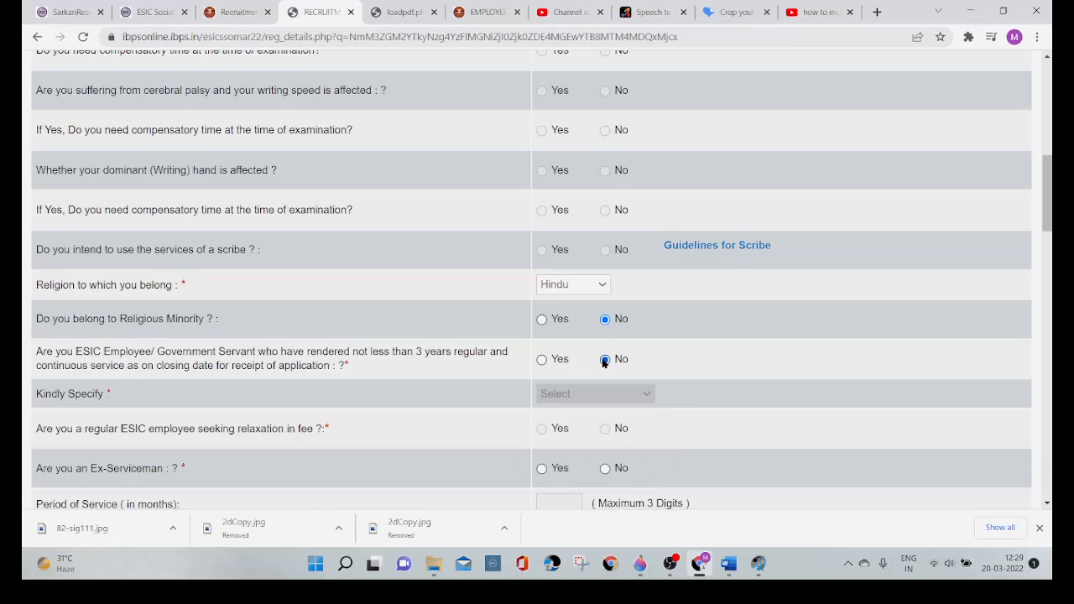
Step: Try the employee answer Yes with ESIC Employee and fee relaxation Yes, and return the employee question to No
scroll(386, 425, down, 1)
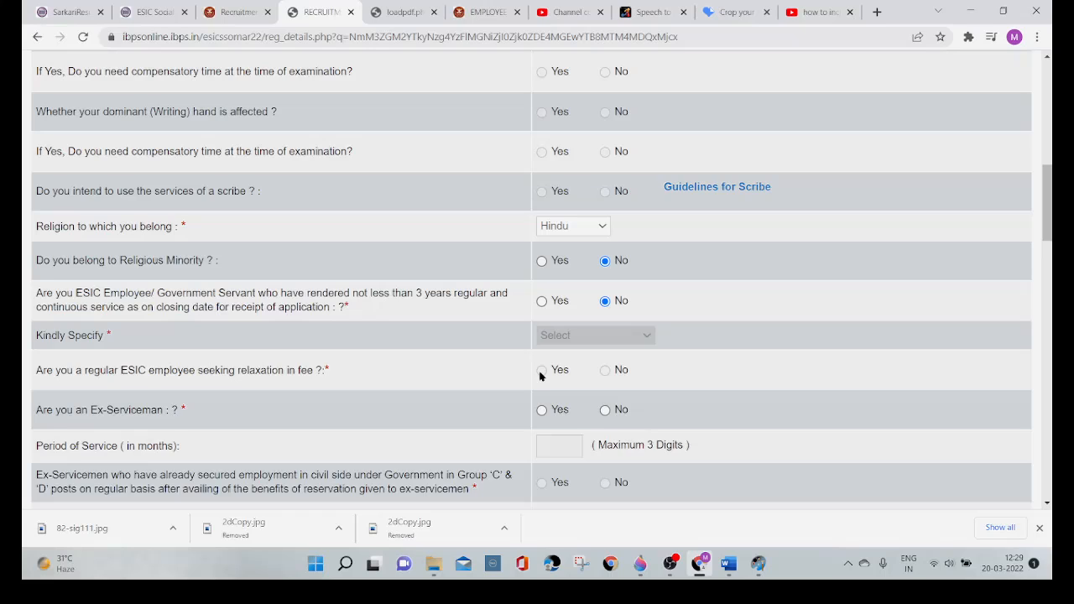
click(543, 302)
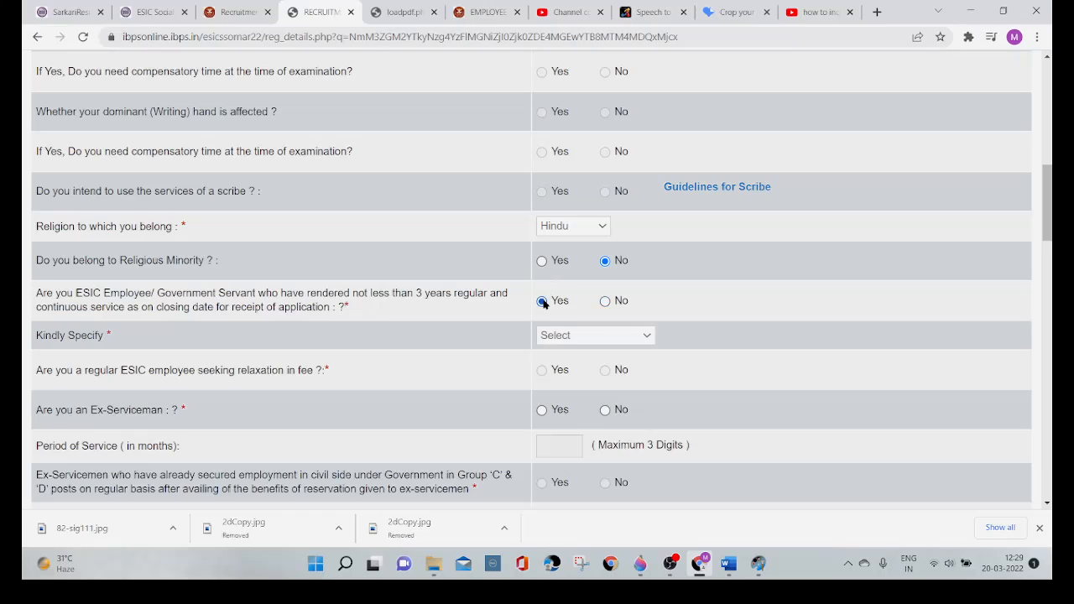
click(645, 341)
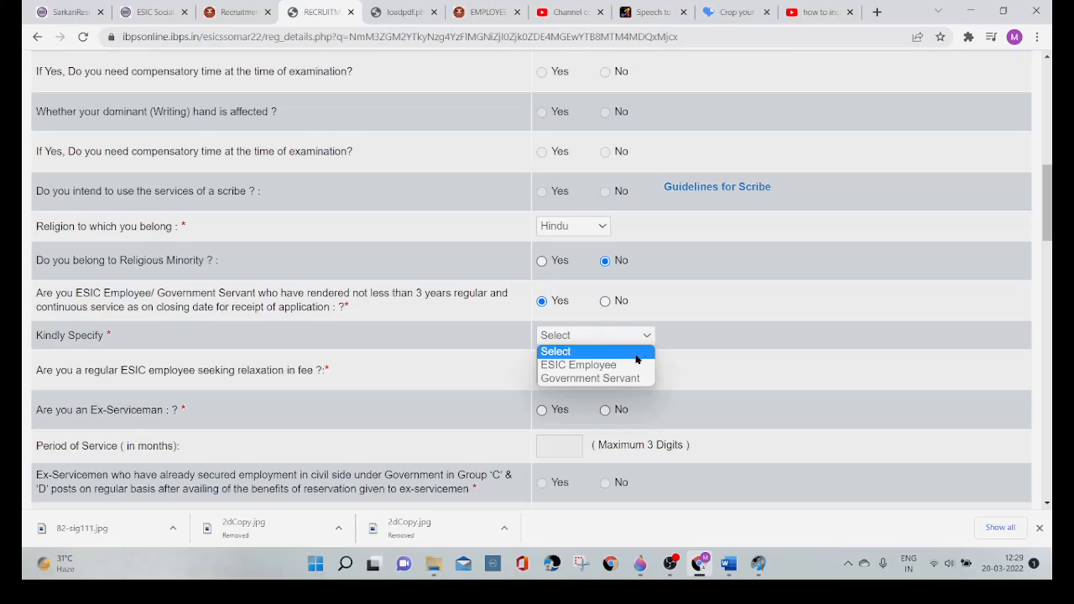
click(628, 367)
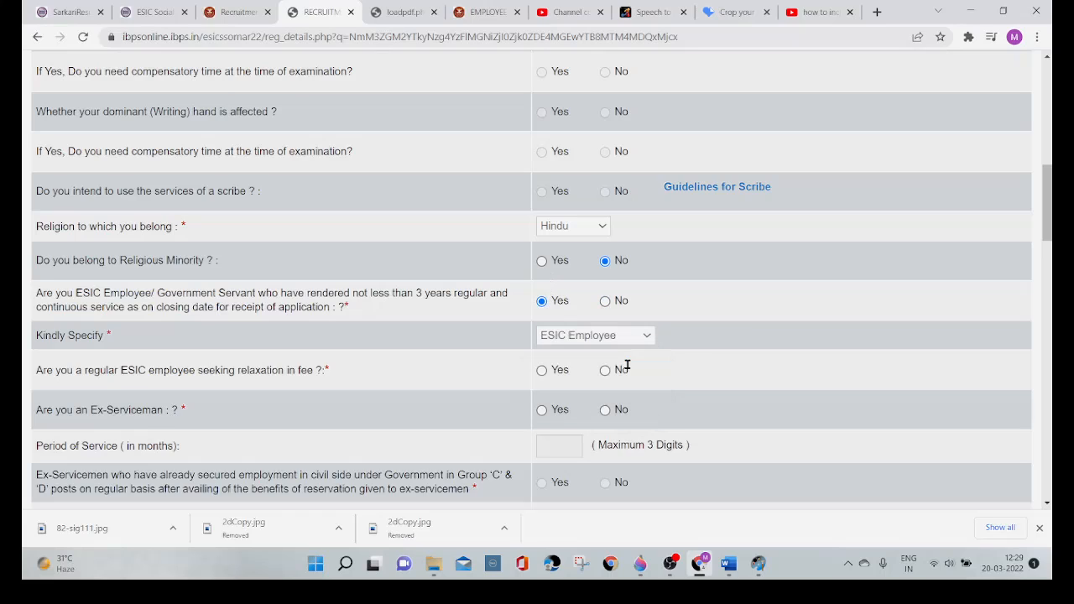
click(542, 375)
click(606, 302)
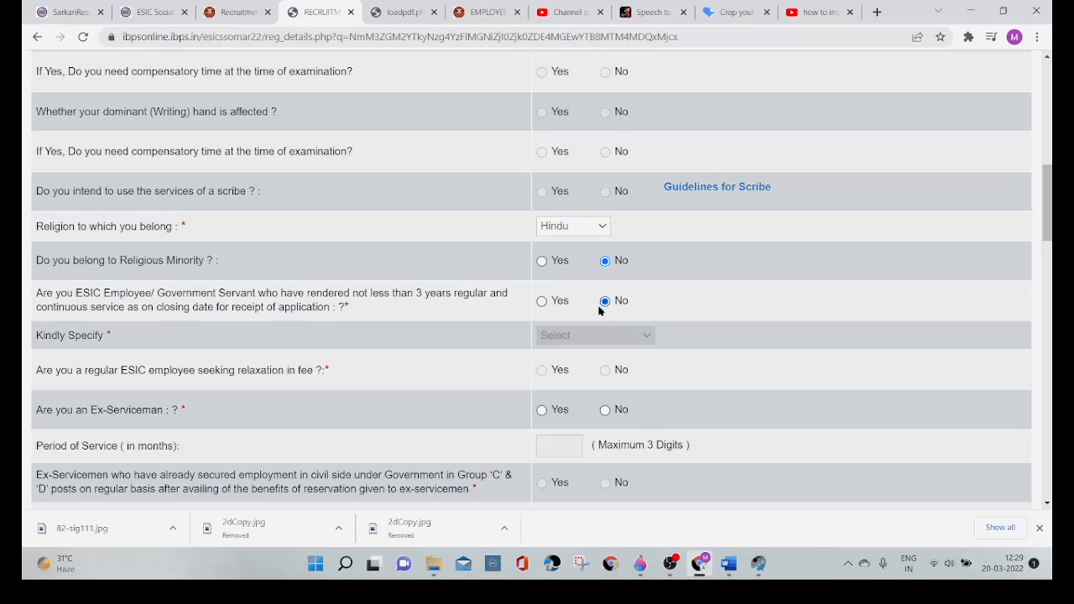
Step: Answer No to the ex-serviceman question, briefly switching it to Yes to check the Period of Service field
scroll(446, 378, down, 1)
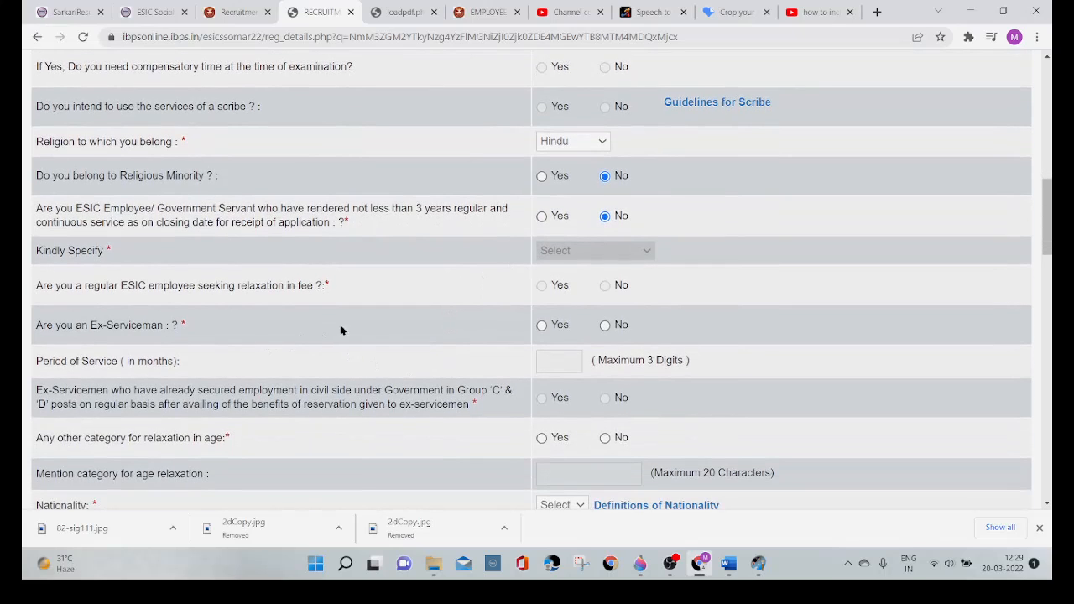
click(606, 327)
scroll(351, 394, down, 2)
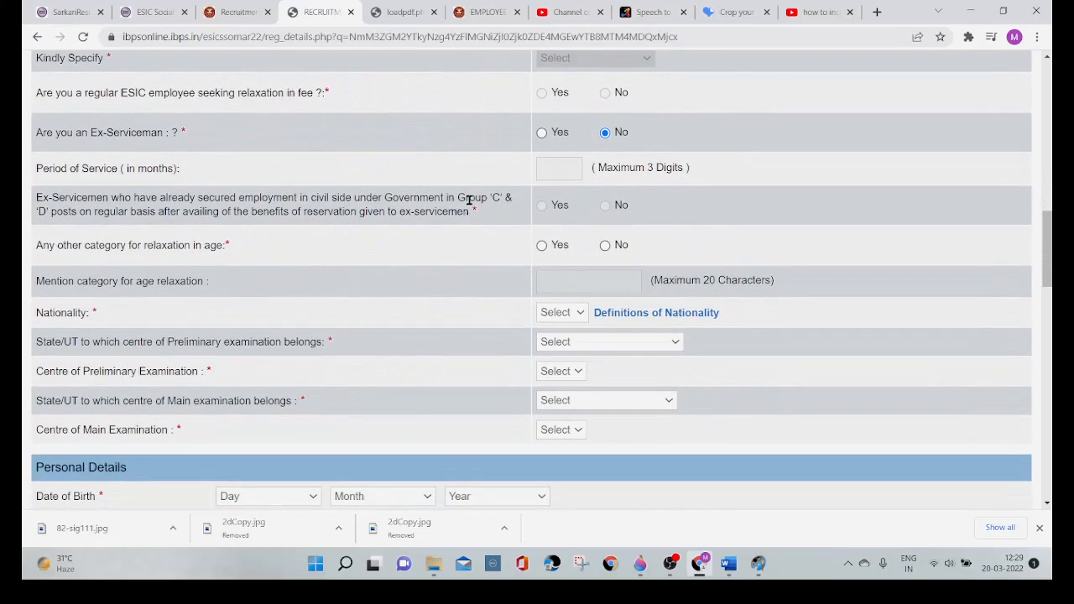
click(542, 134)
click(558, 162)
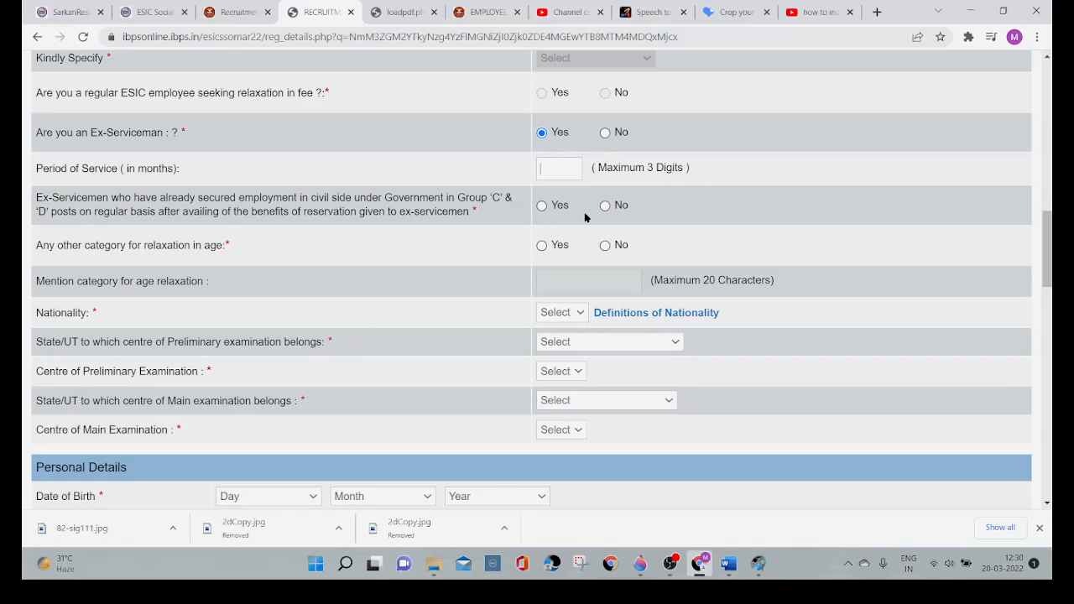
click(606, 135)
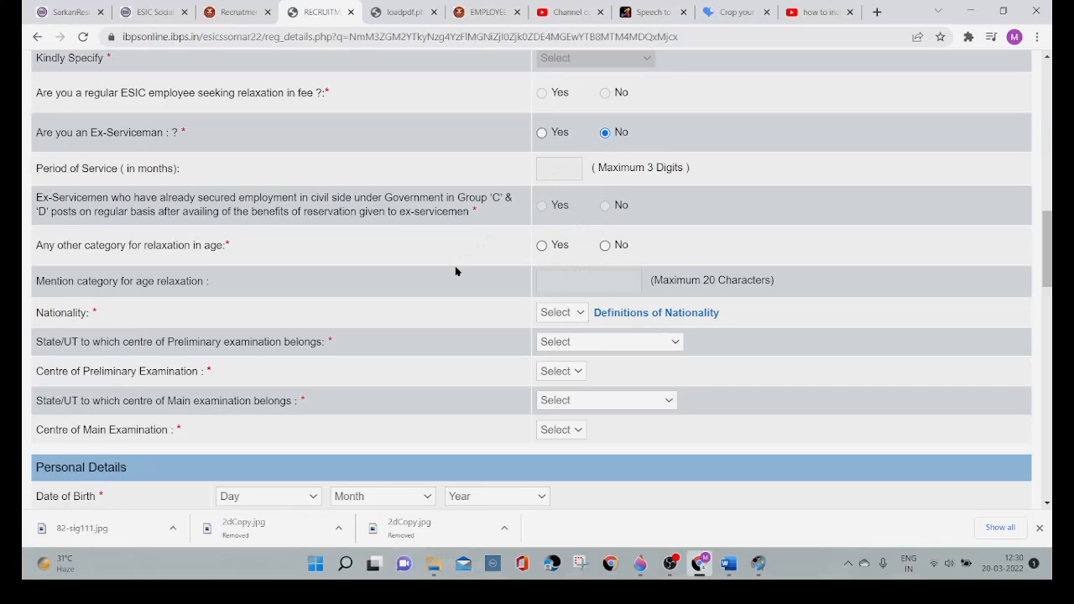
Step: Check the age relaxation category field, answer No to any other age relaxation, and set the nationality to Indian
scroll(455, 274, down, 1)
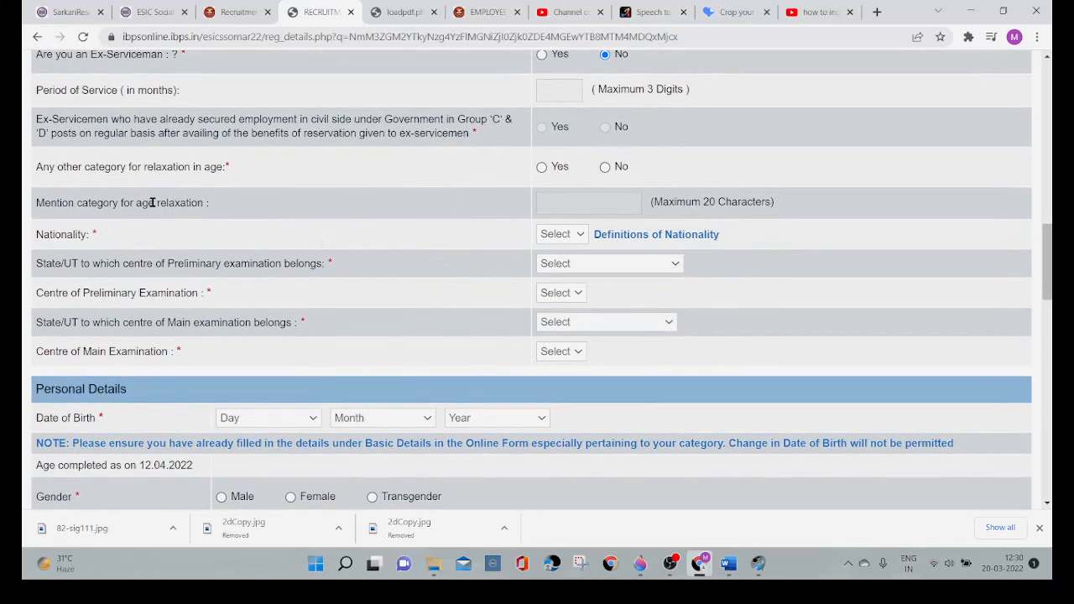
click(542, 168)
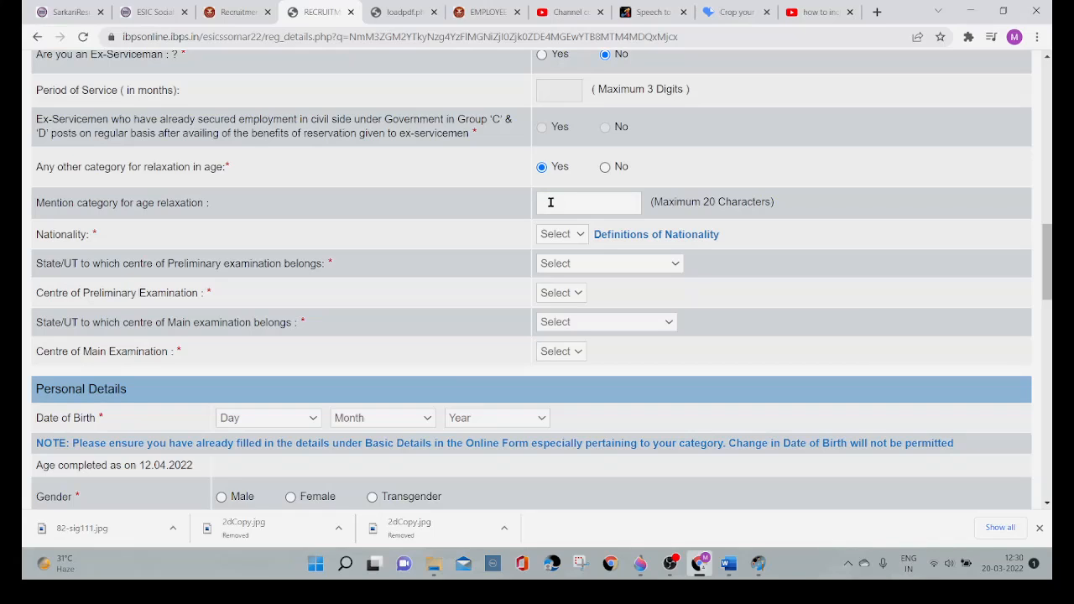
click(550, 203)
click(606, 168)
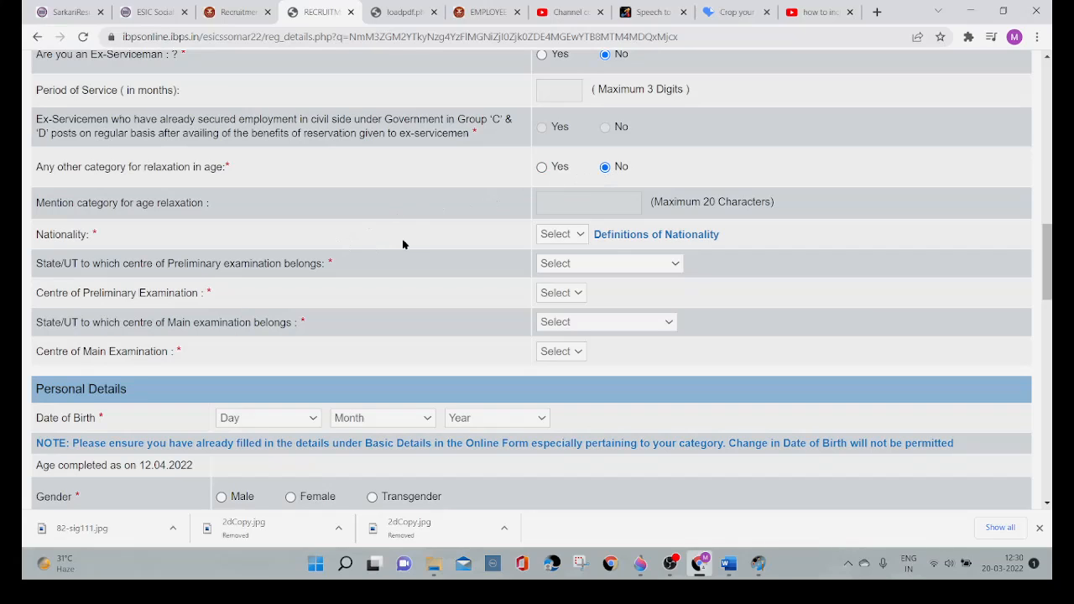
click(581, 237)
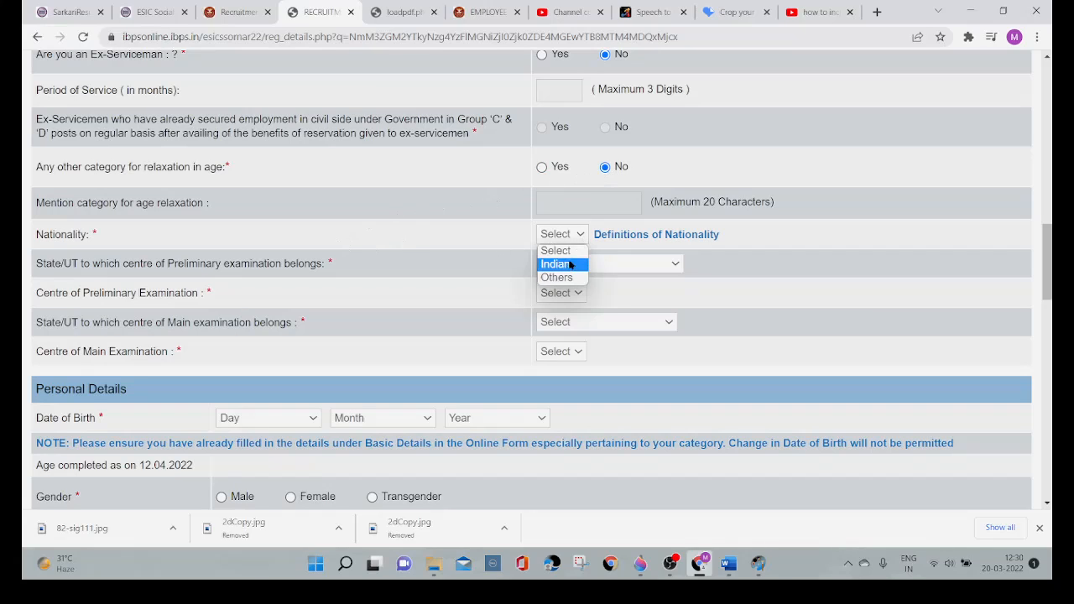
click(559, 264)
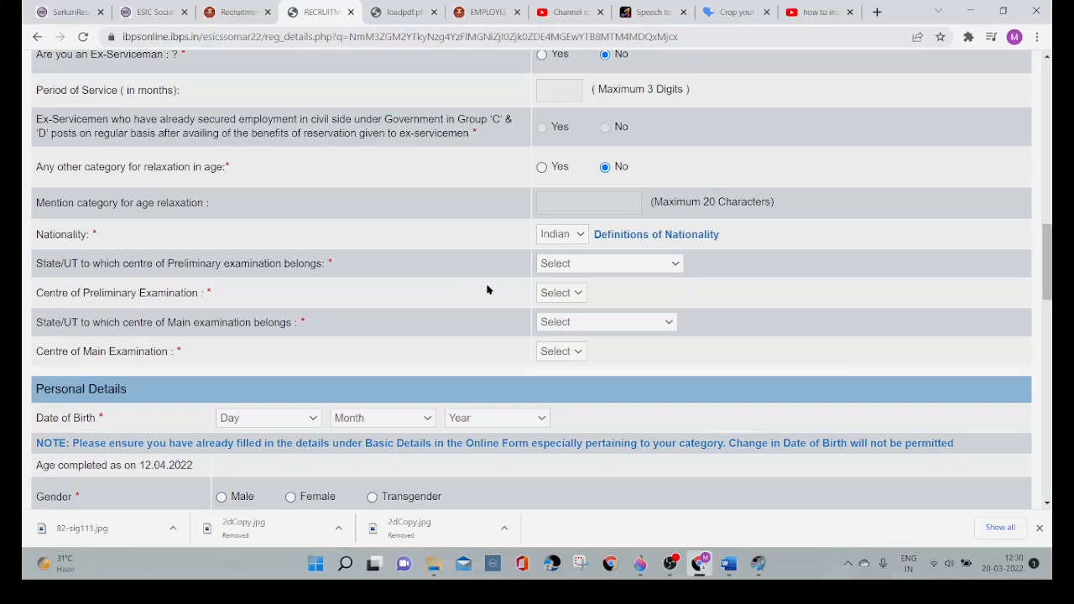
Step: Set the Preliminary examination state to Delhi NCR and its centre to Delhi & New Delhi
click(678, 266)
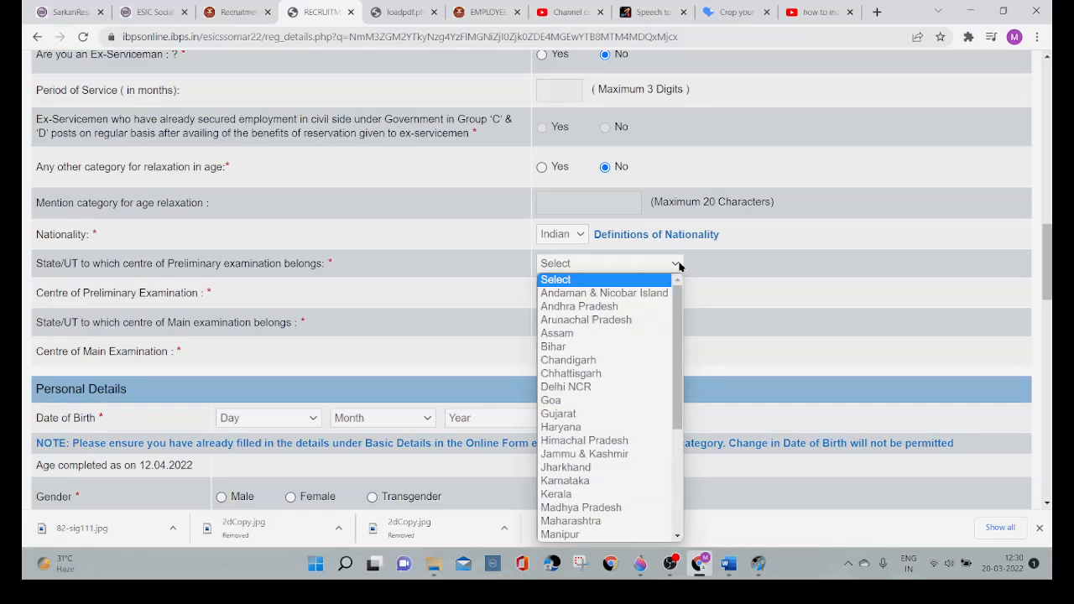
click(641, 388)
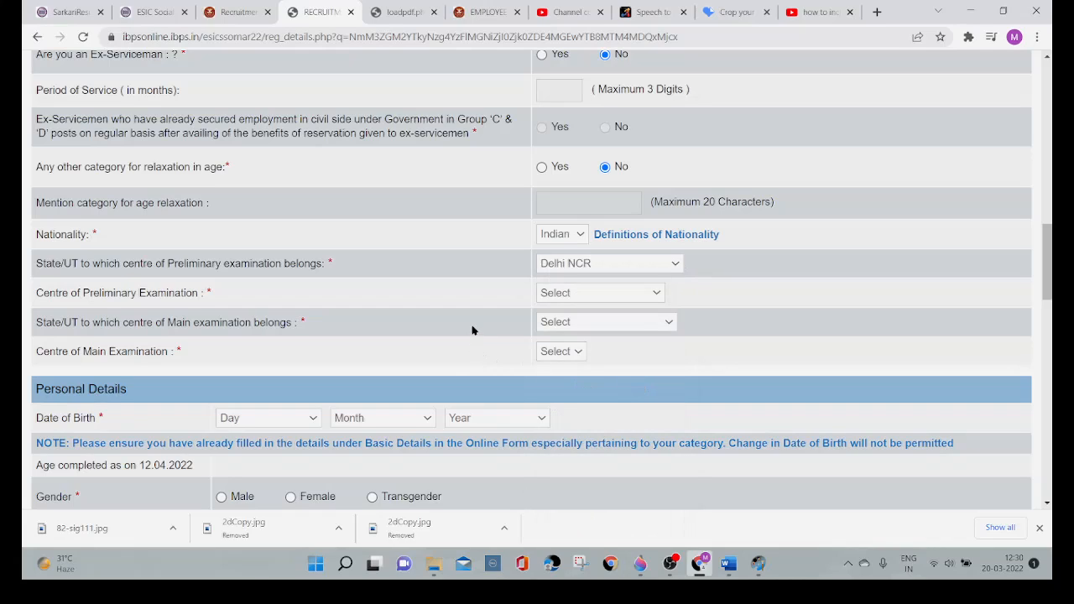
click(606, 293)
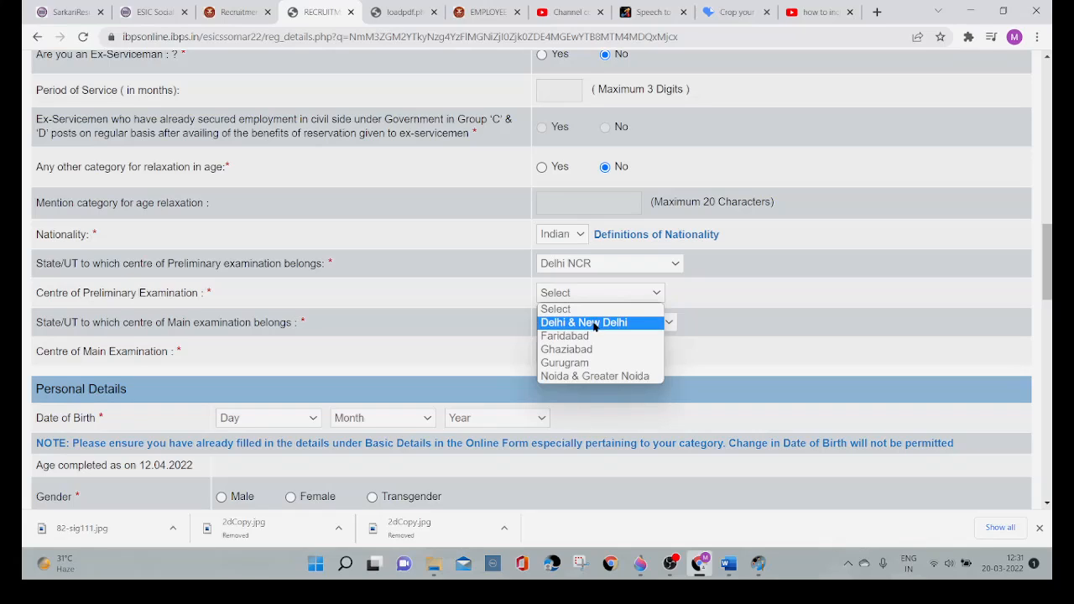
click(601, 325)
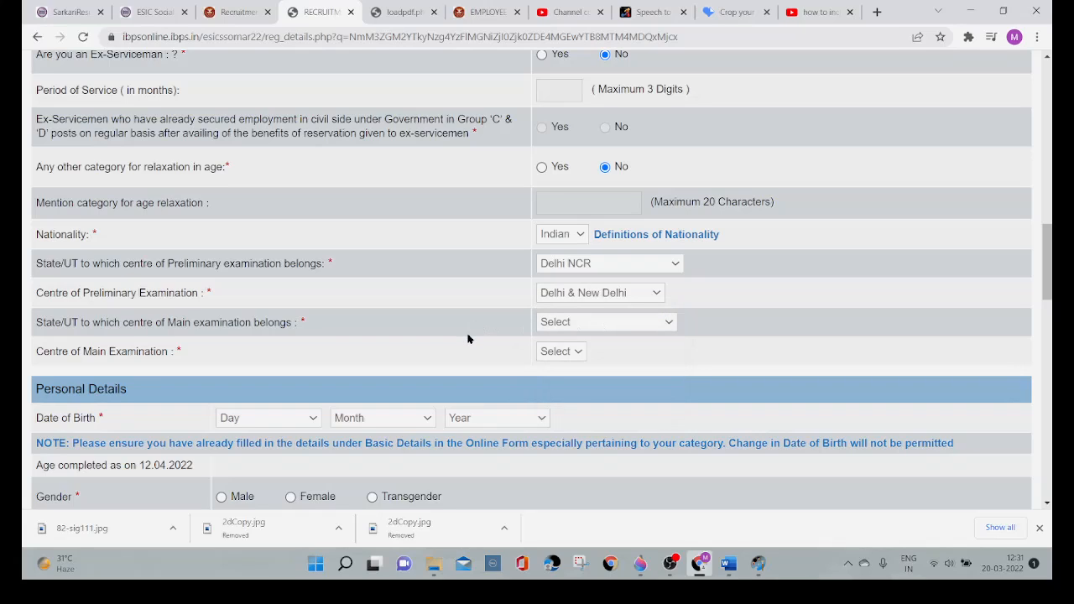
Step: Set the Main examination state to DELHI NCR and its centre to DELHI NCR
click(669, 321)
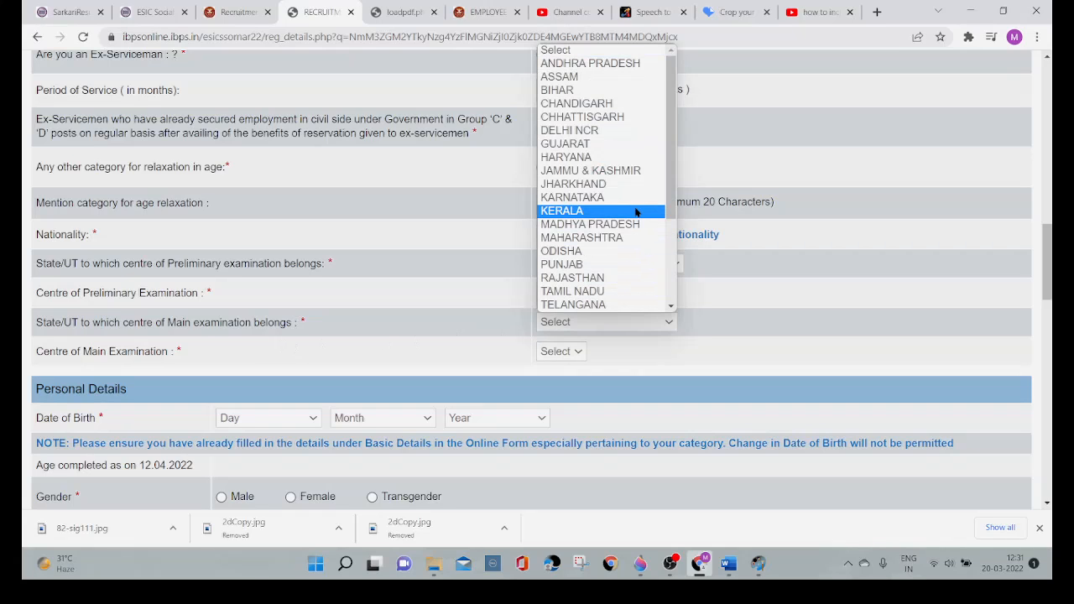
click(621, 134)
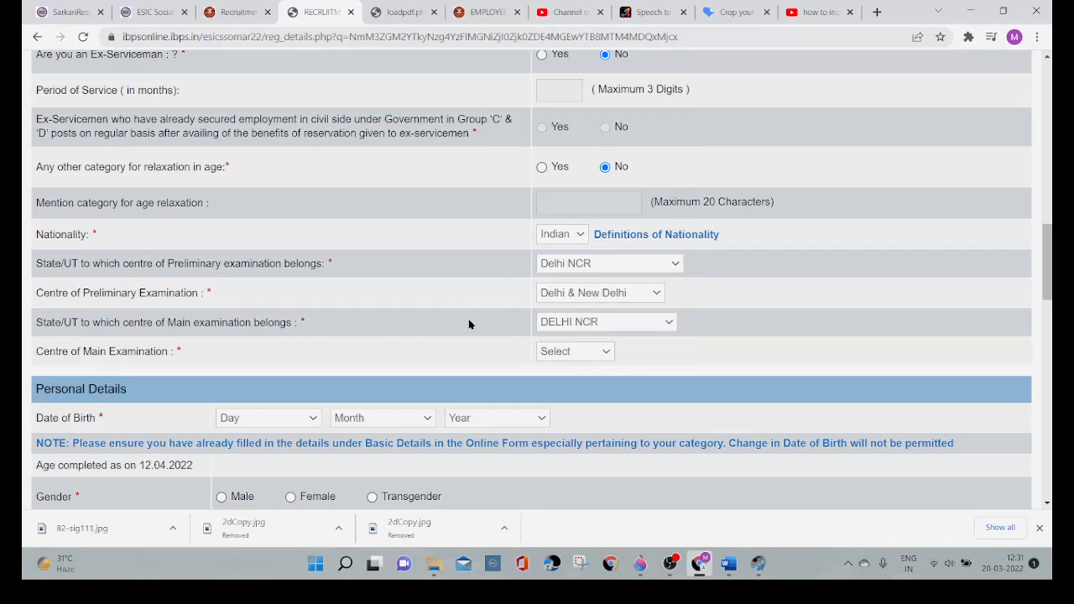
click(606, 355)
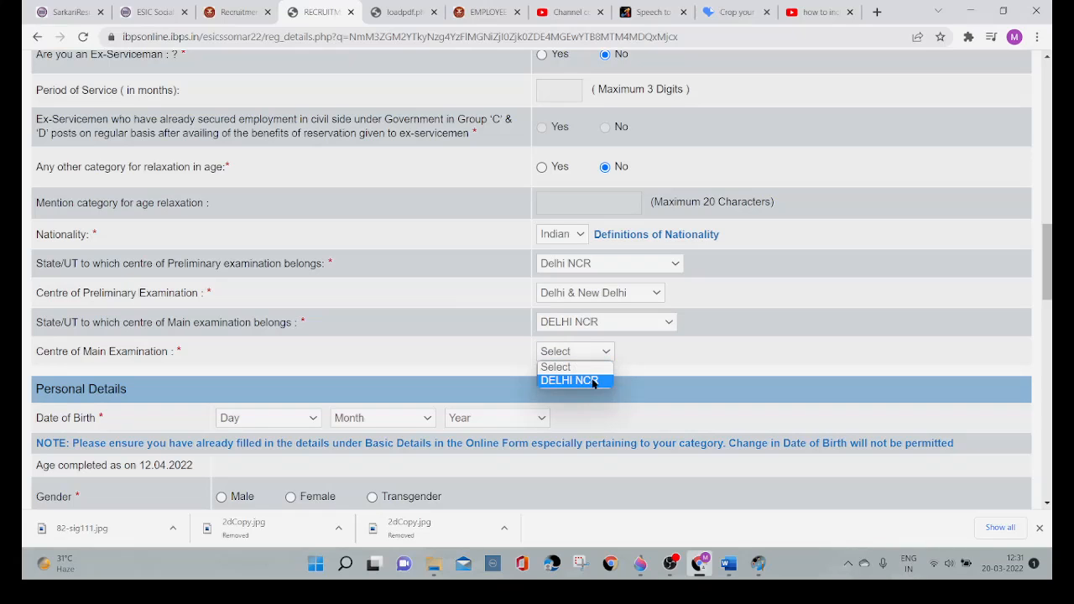
click(595, 381)
Step: Enter the applicant's date of birth by choosing its day, month and year in Personal Details
scroll(457, 350, down, 3)
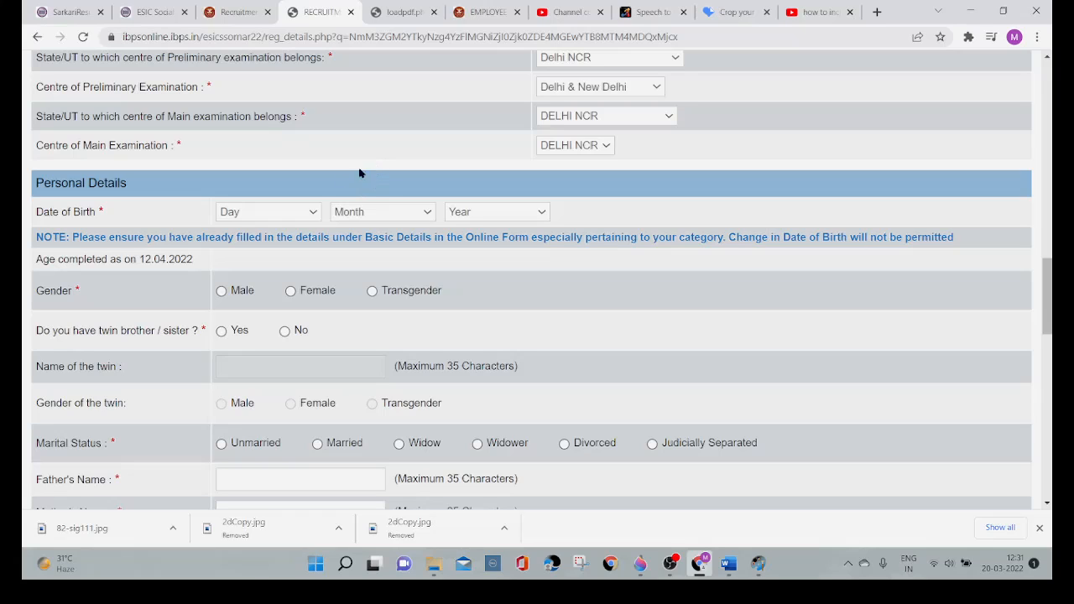
click(312, 218)
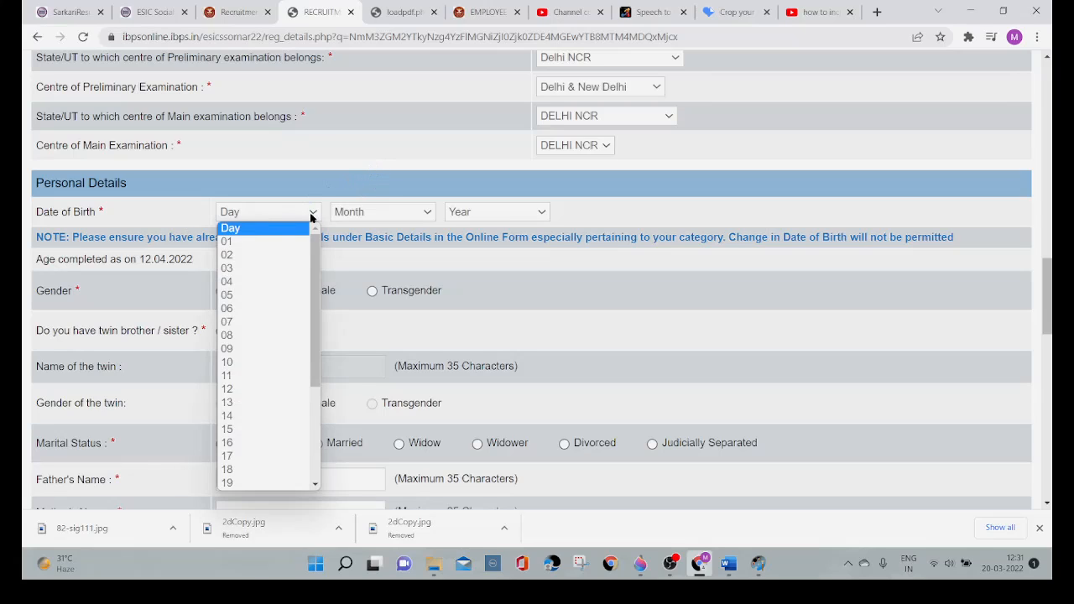
click(280, 255)
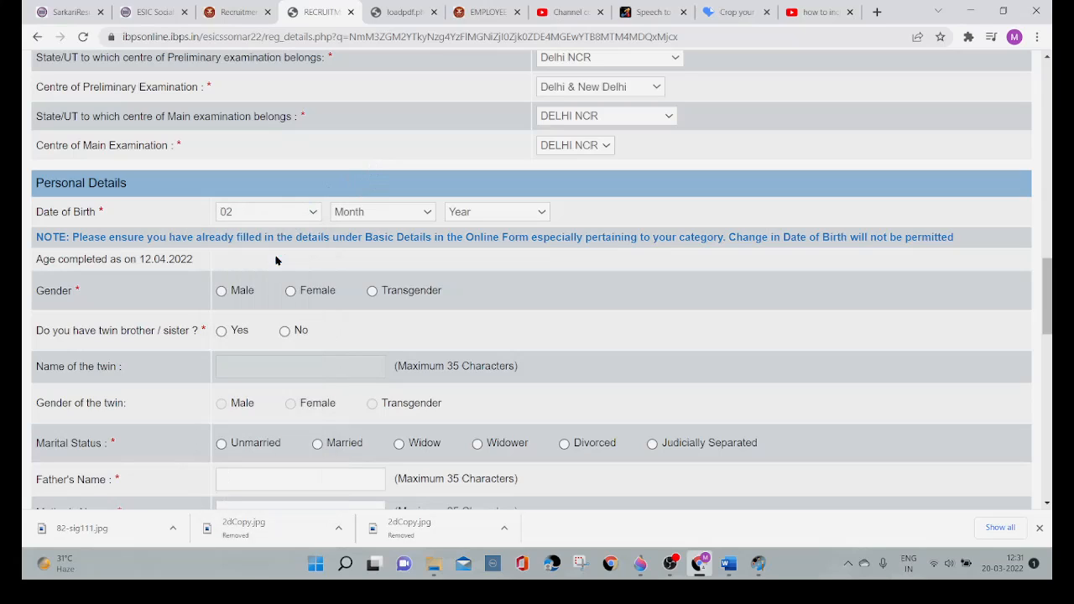
click(428, 217)
click(406, 250)
click(528, 220)
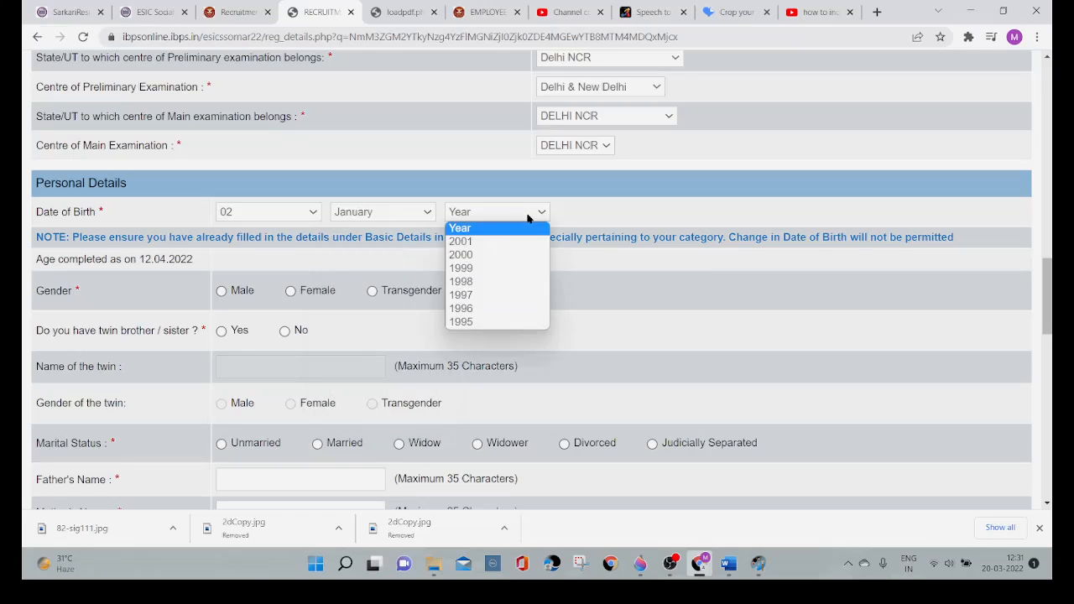
click(486, 282)
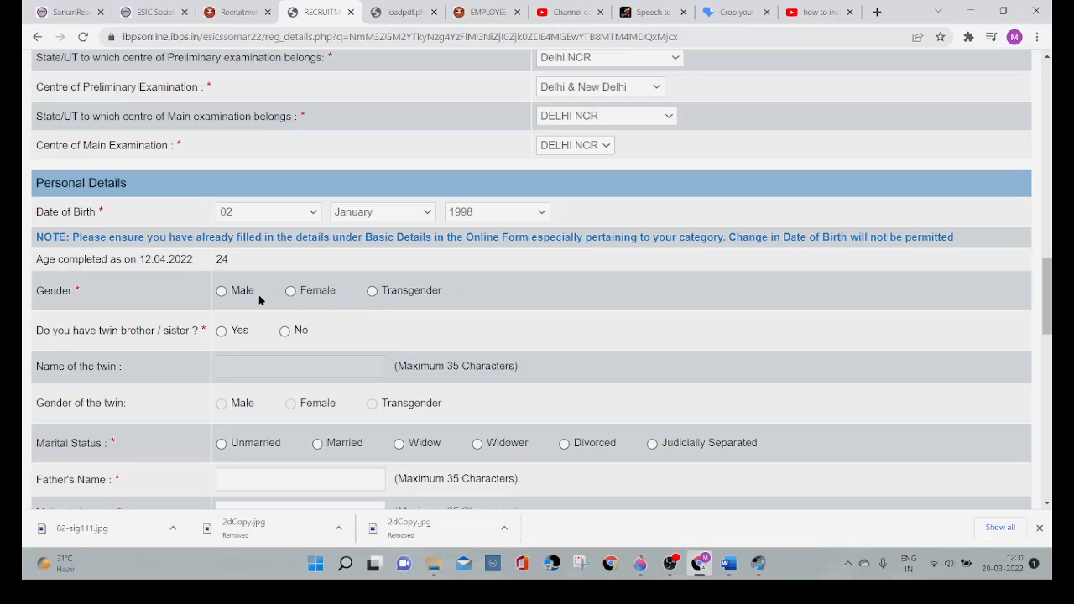
Step: Set the gender to Male and answer No to the twin question, briefly trying Yes to check the twin fields
click(221, 293)
click(221, 333)
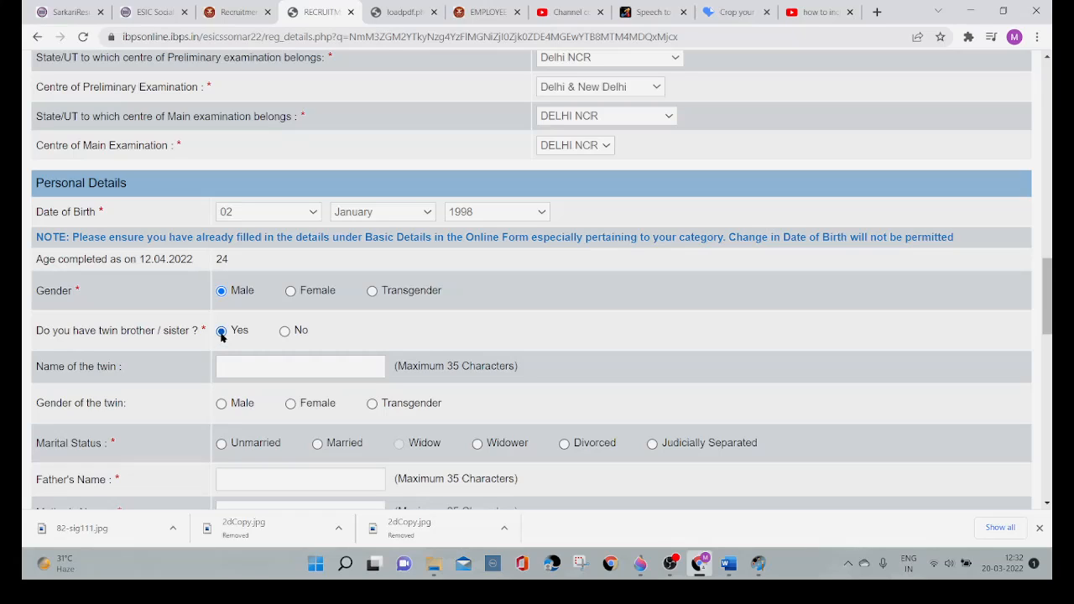
click(286, 332)
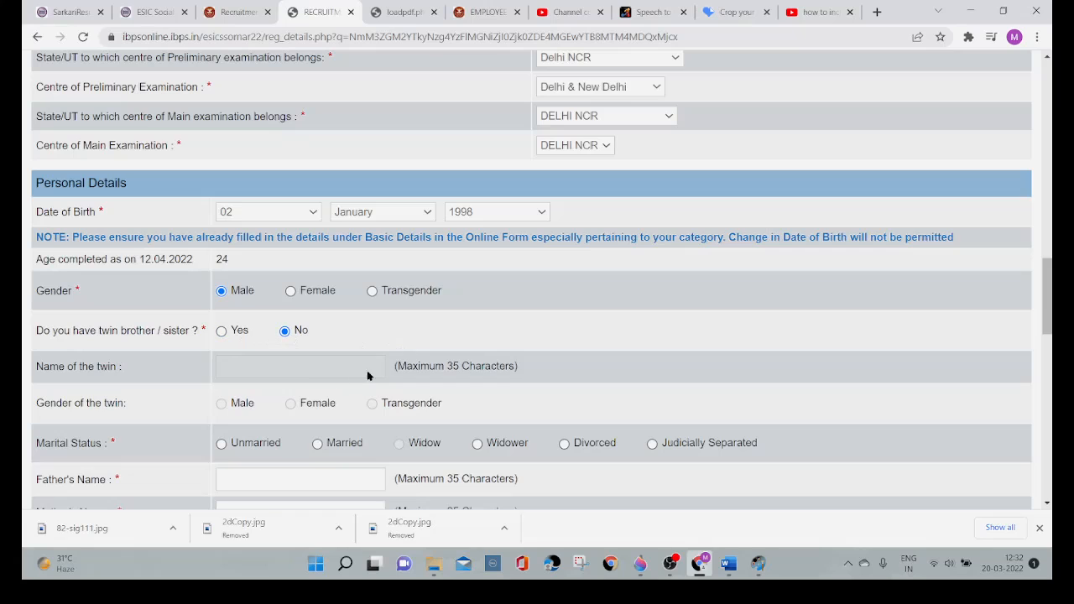
Step: Set the marital status to Unmarried, and try Married to check the Spouse's Name field
scroll(232, 392, down, 1)
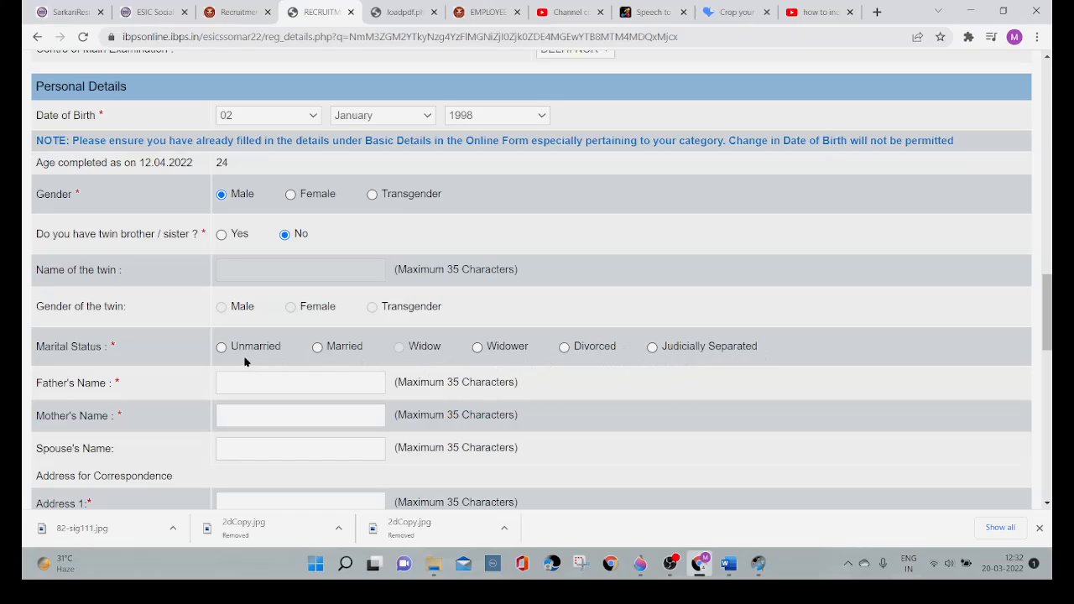
click(223, 351)
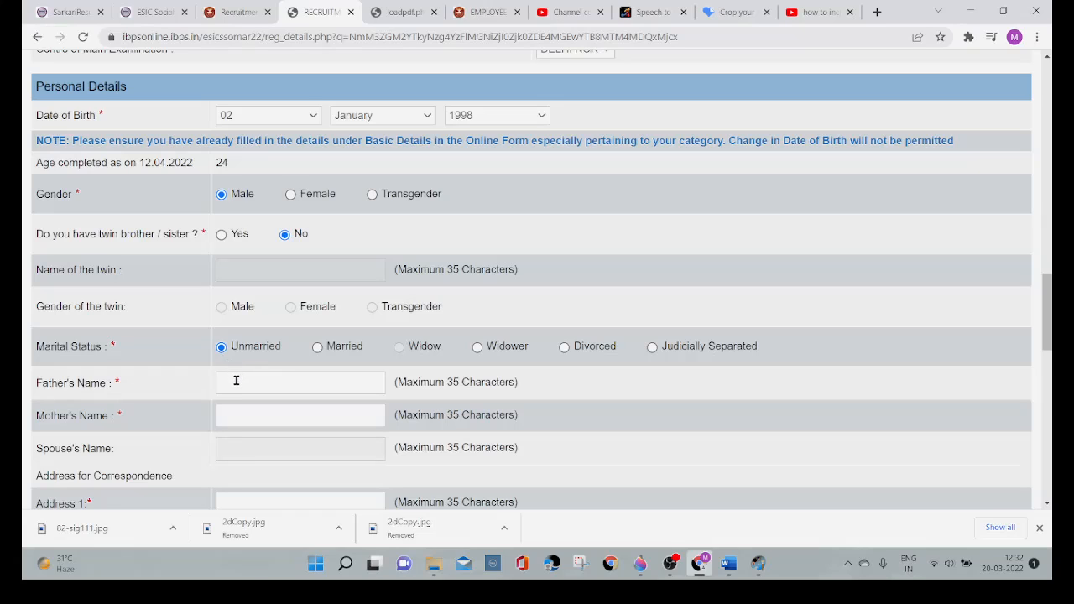
click(236, 381)
scroll(239, 453, down, 1)
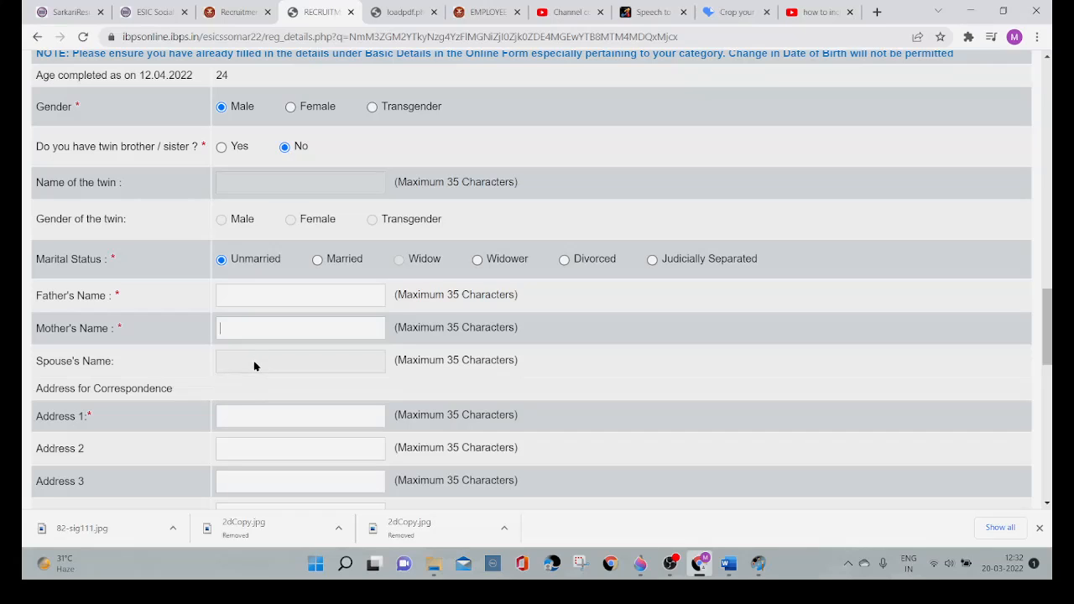
click(320, 261)
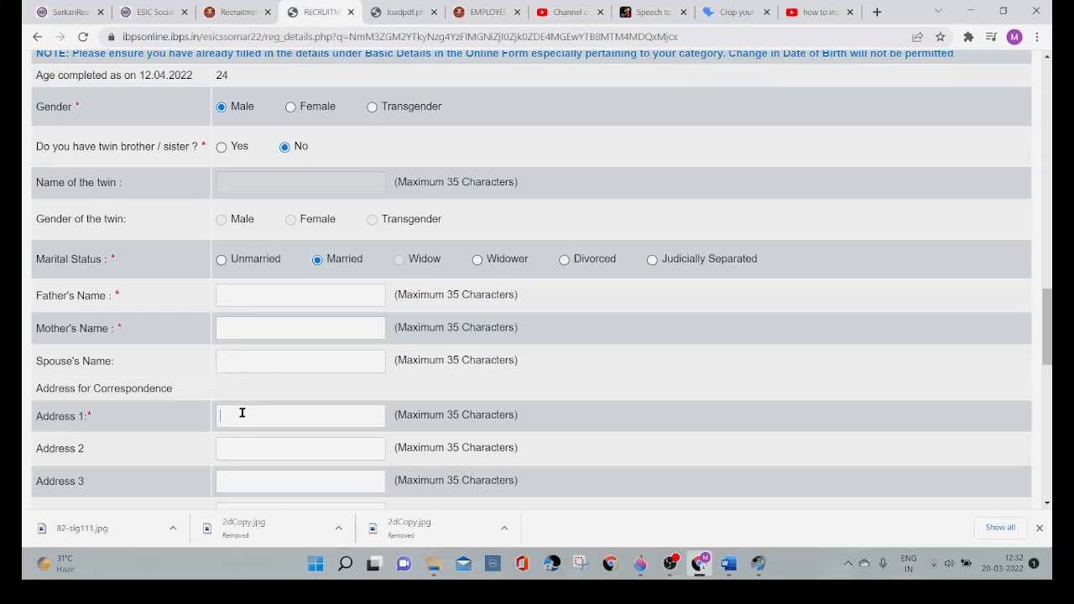
Step: Check the correspondence and permanent address fields, switching Same as Address for Correspondence on and back off
scroll(242, 450, down, 1)
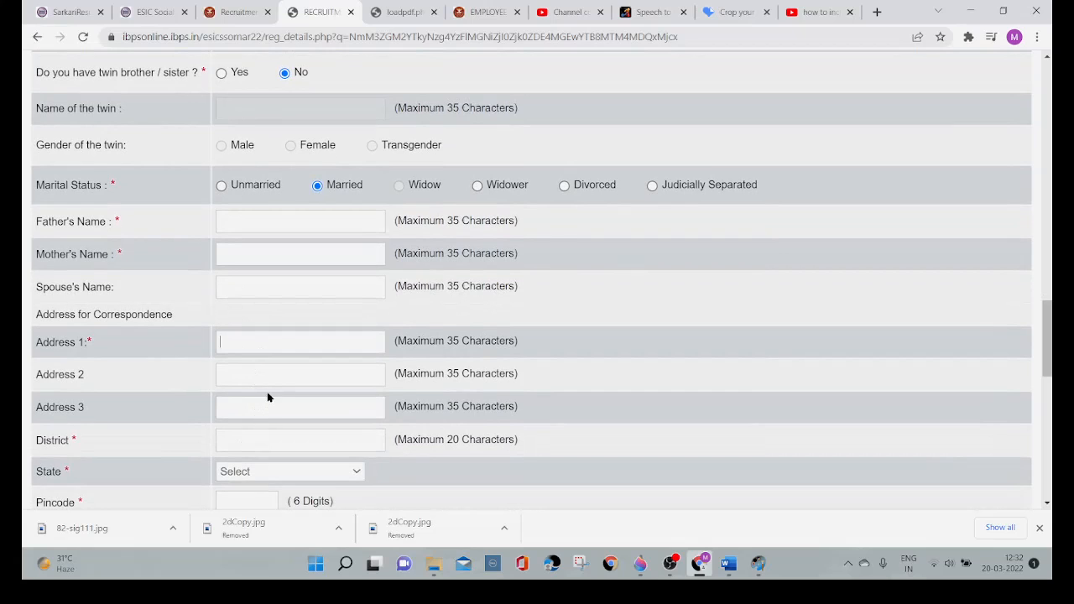
scroll(265, 426, down, 2)
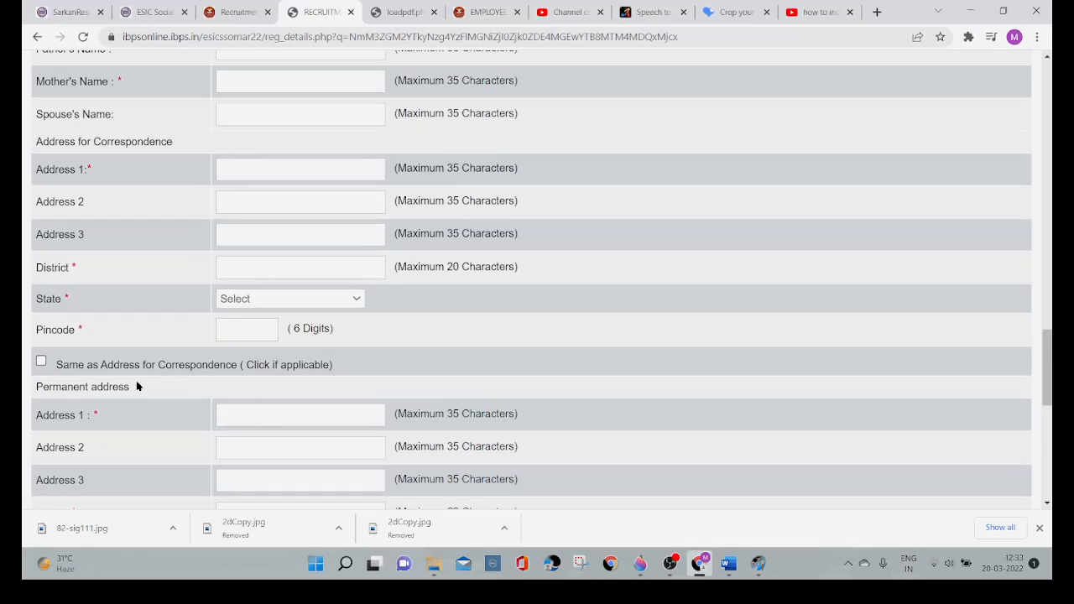
scroll(137, 386, down, 2)
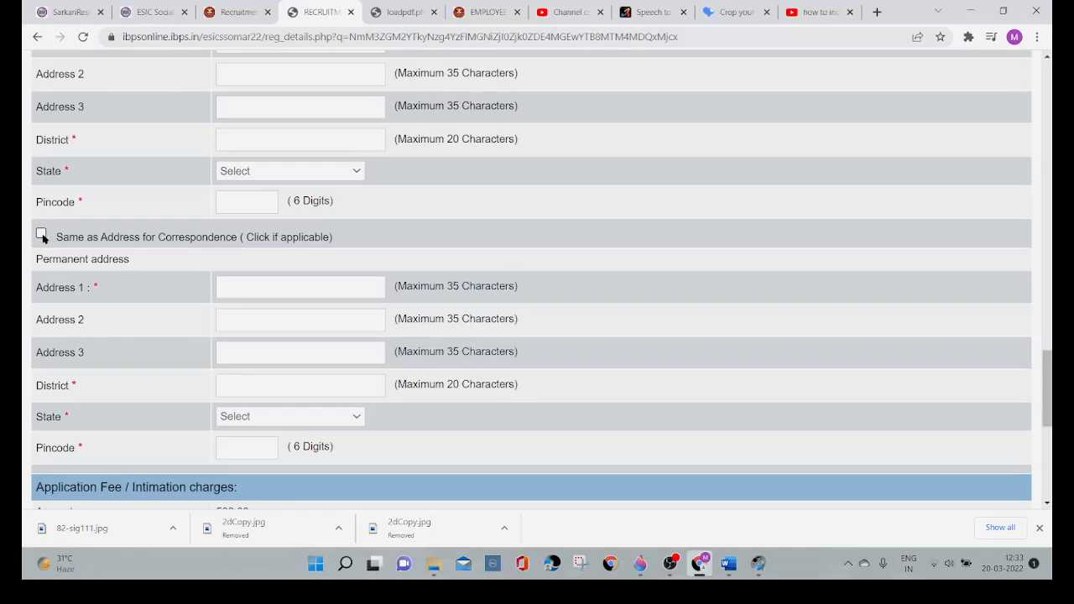
click(42, 235)
click(42, 235)
Step: Examine the Application Fee / Intimation charges section, including the refund question and bank account fields
scroll(163, 312, down, 2)
scroll(163, 314, down, 2)
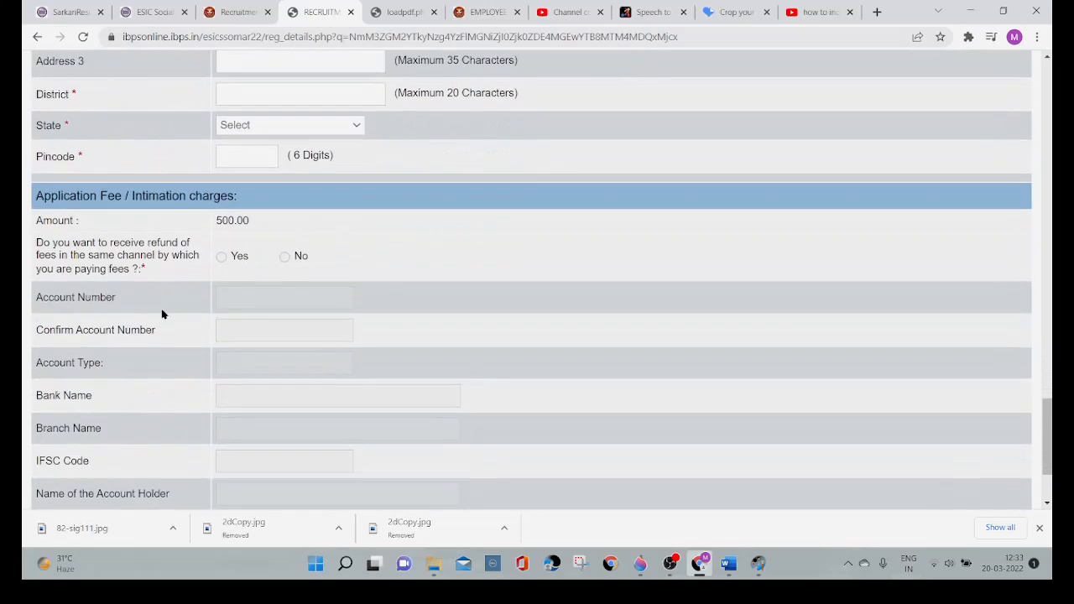
scroll(163, 314, down, 2)
scroll(163, 314, up, 1)
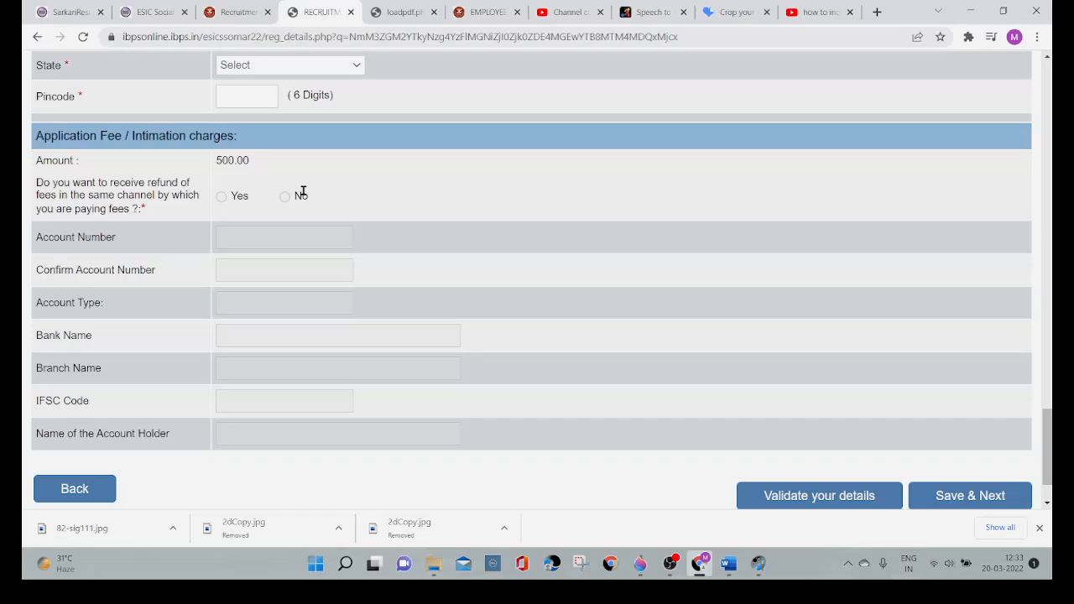
scroll(303, 192, up, 2)
Step: Mark the permanent address as the same as the address for correspondence
scroll(303, 192, down, 3)
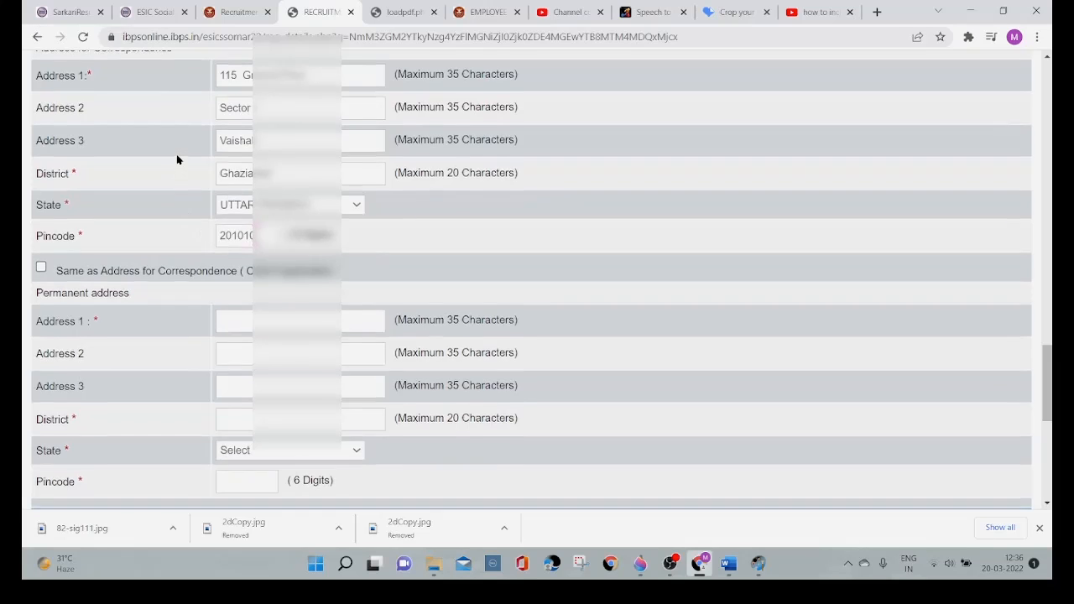
scroll(178, 172, up, 1)
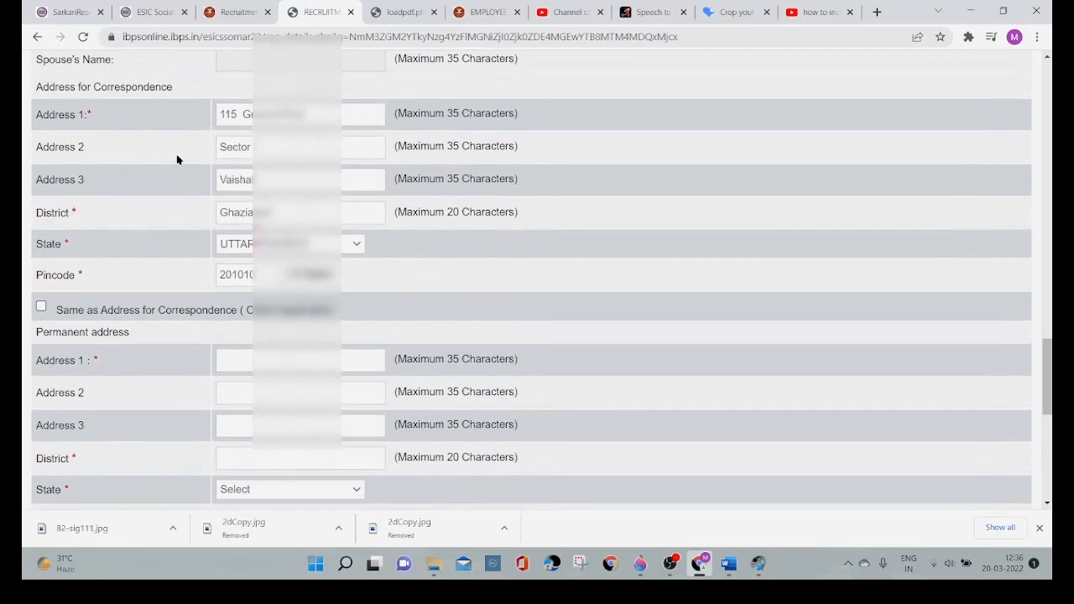
click(41, 308)
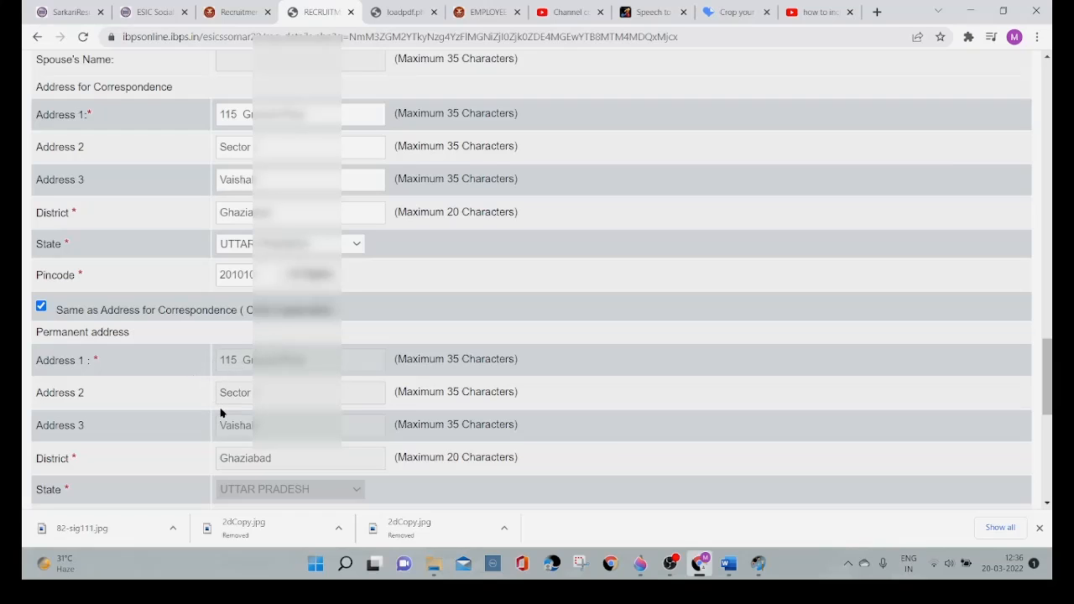
Step: Check the copied permanent address and fee section, and save the Basic details to continue to Qualification / Experience / Languages
scroll(210, 415, down, 3)
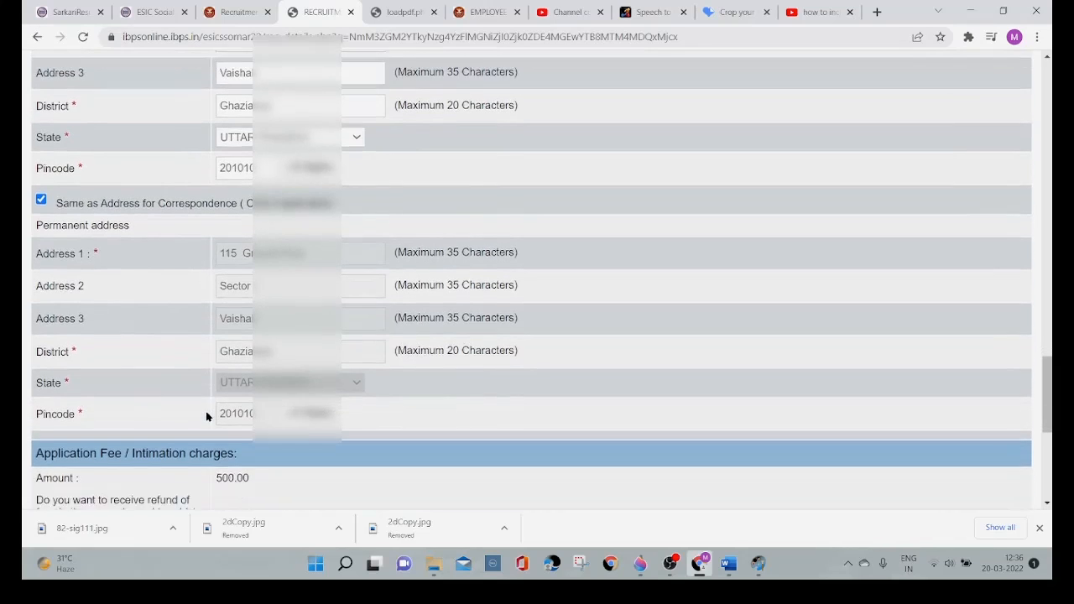
scroll(206, 417, down, 3)
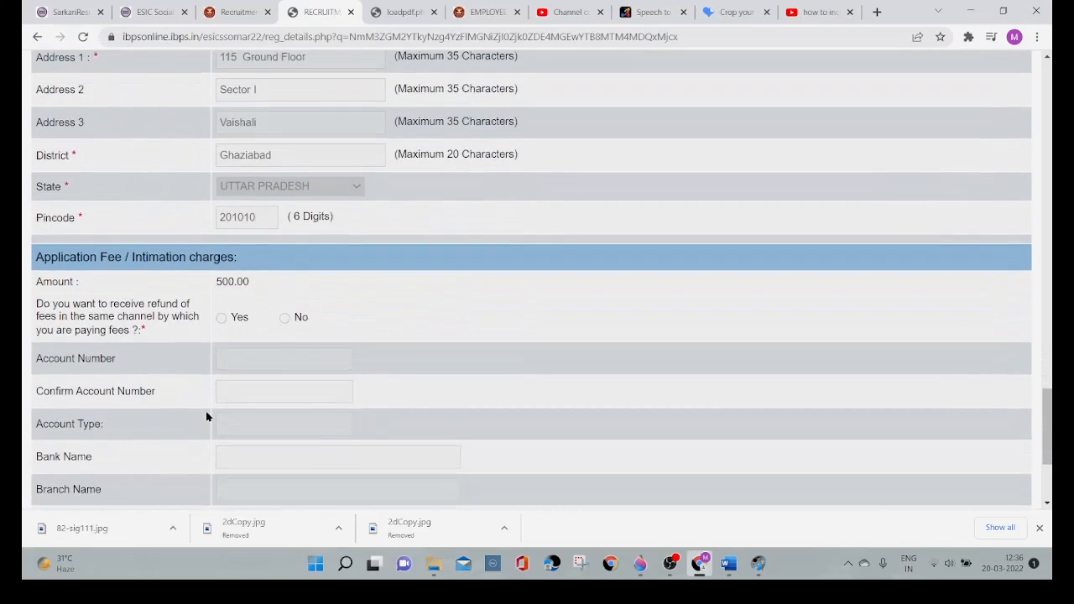
scroll(206, 418, down, 2)
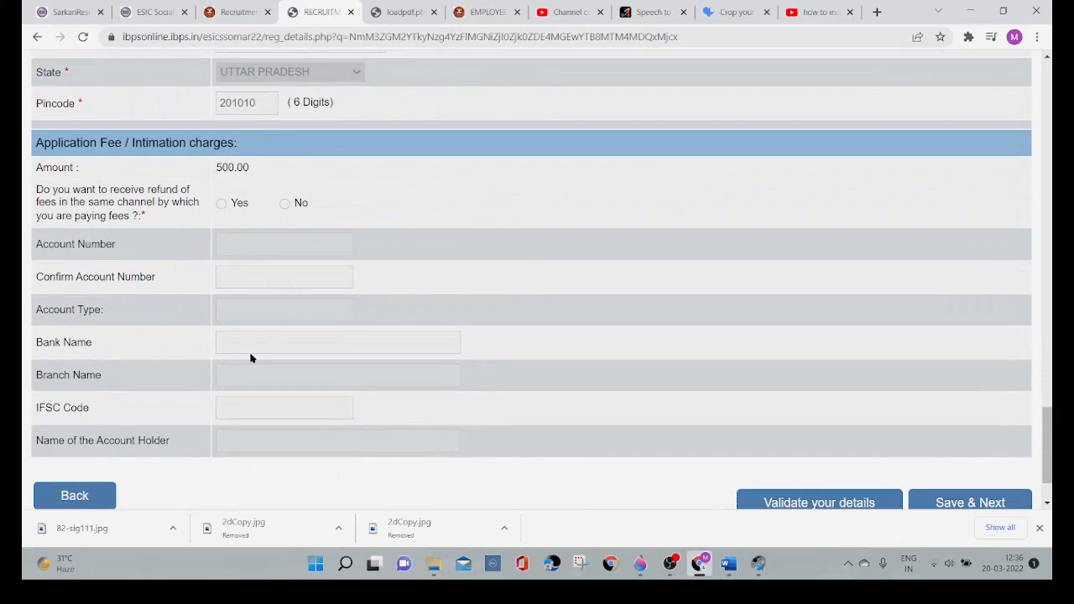
scroll(300, 344, down, 2)
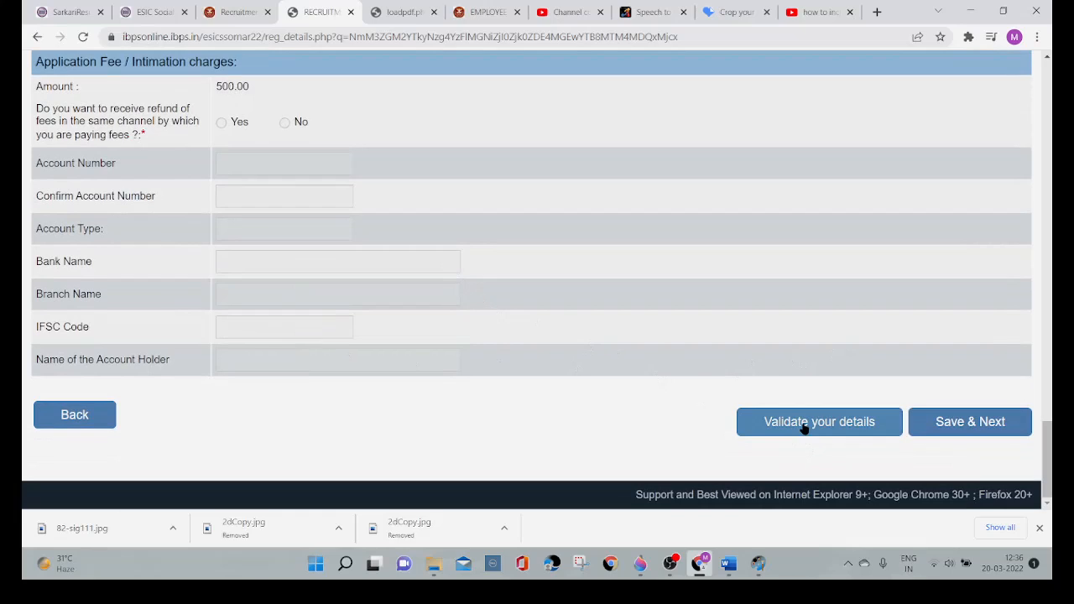
click(967, 424)
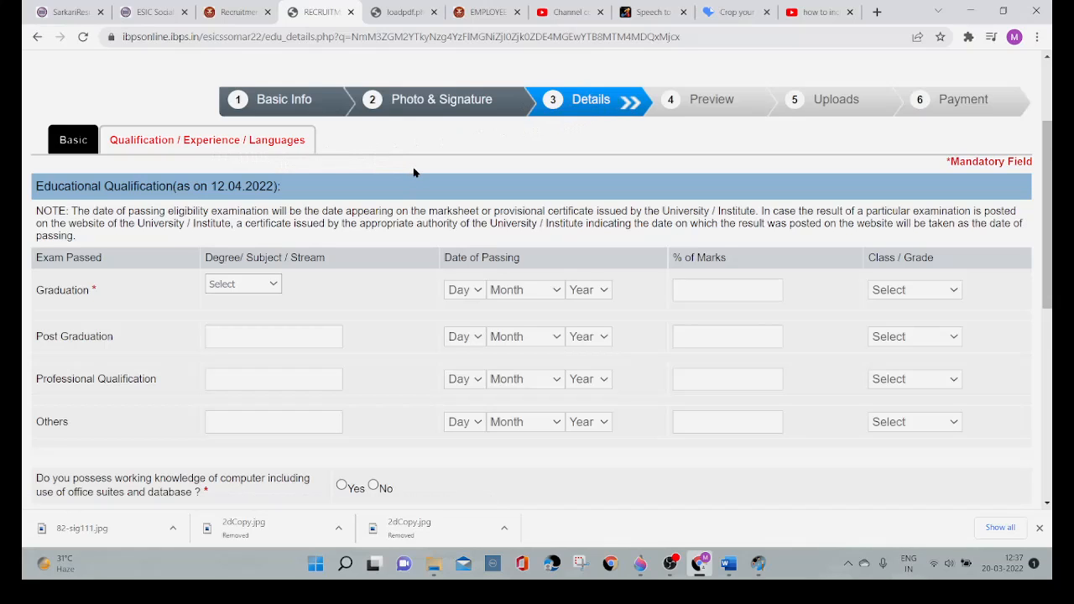
Step: Set the Graduation stream to Arts with 04 May 2019 as the date of passing
scroll(413, 172, down, 2)
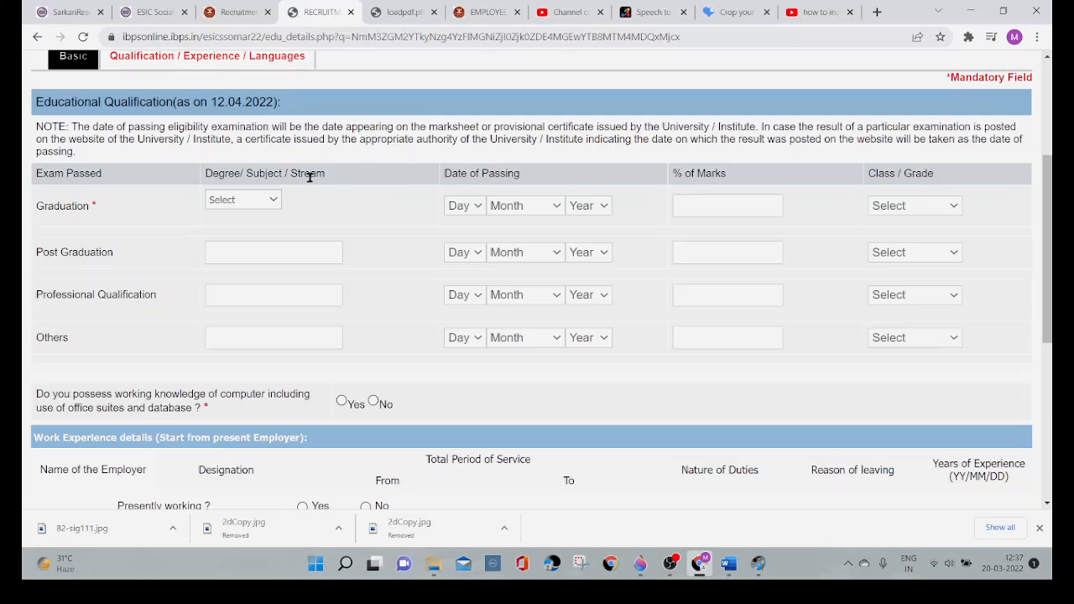
click(274, 203)
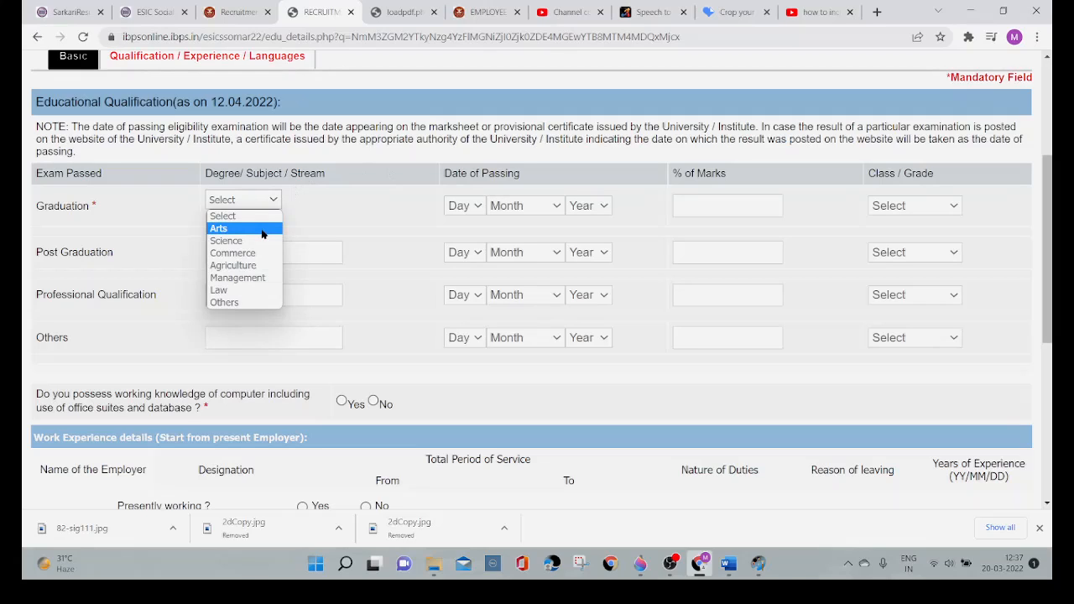
click(262, 234)
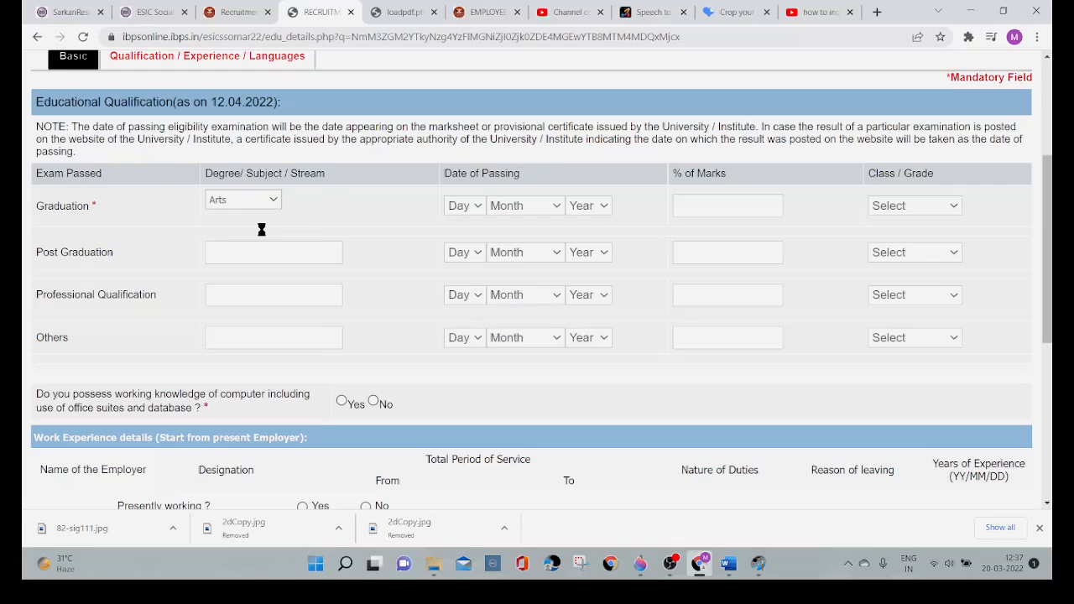
click(475, 209)
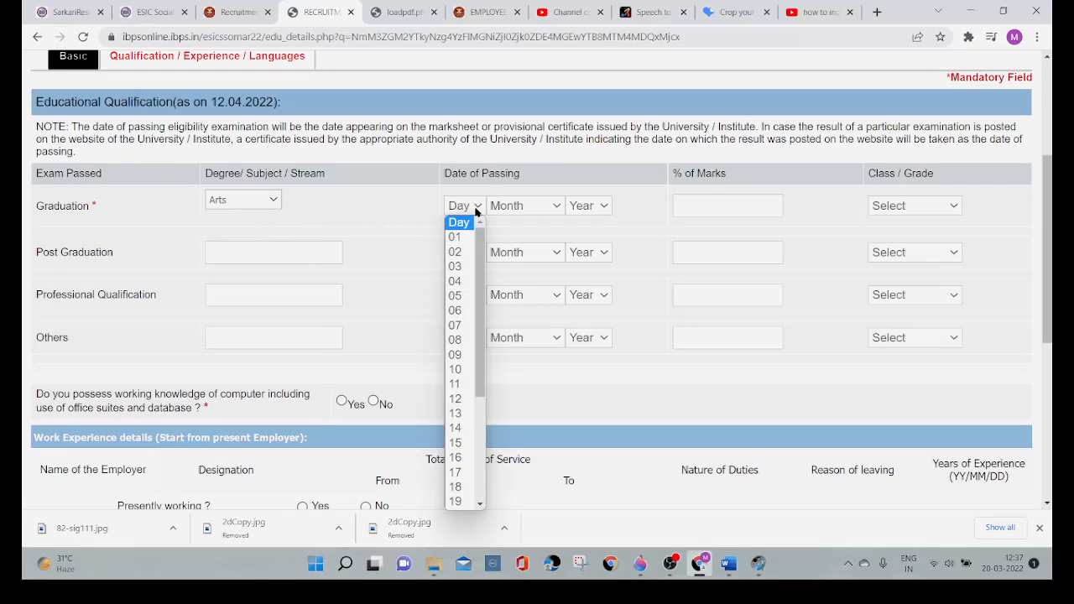
click(460, 283)
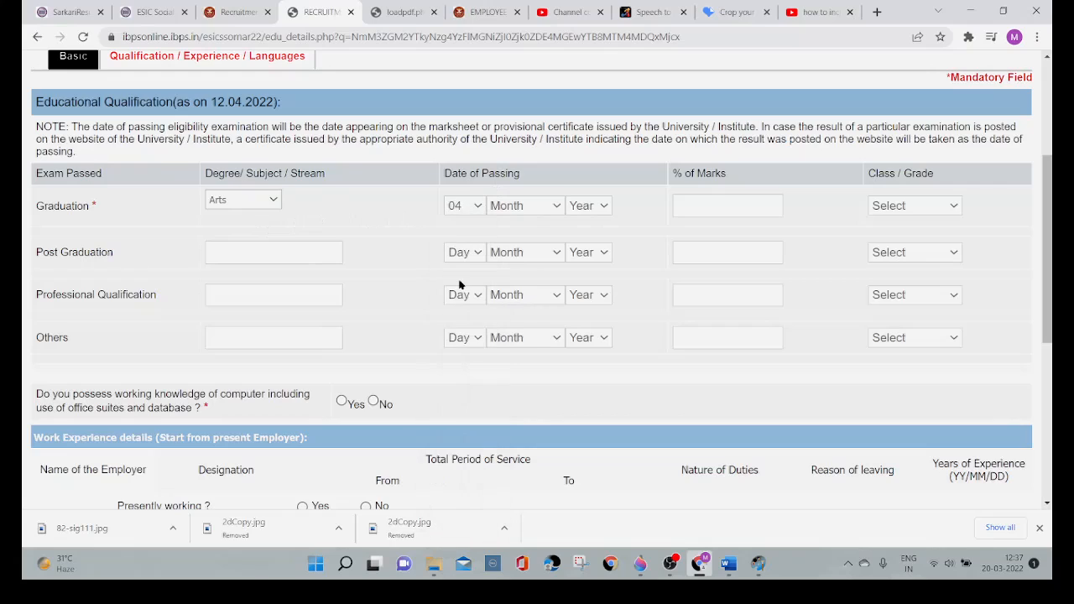
click(558, 210)
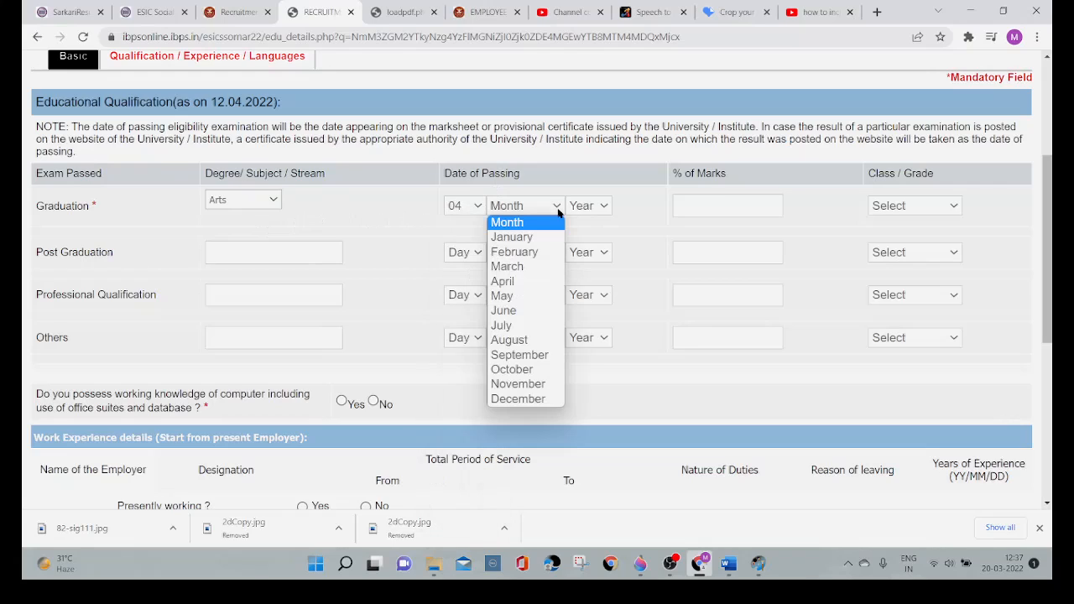
click(529, 300)
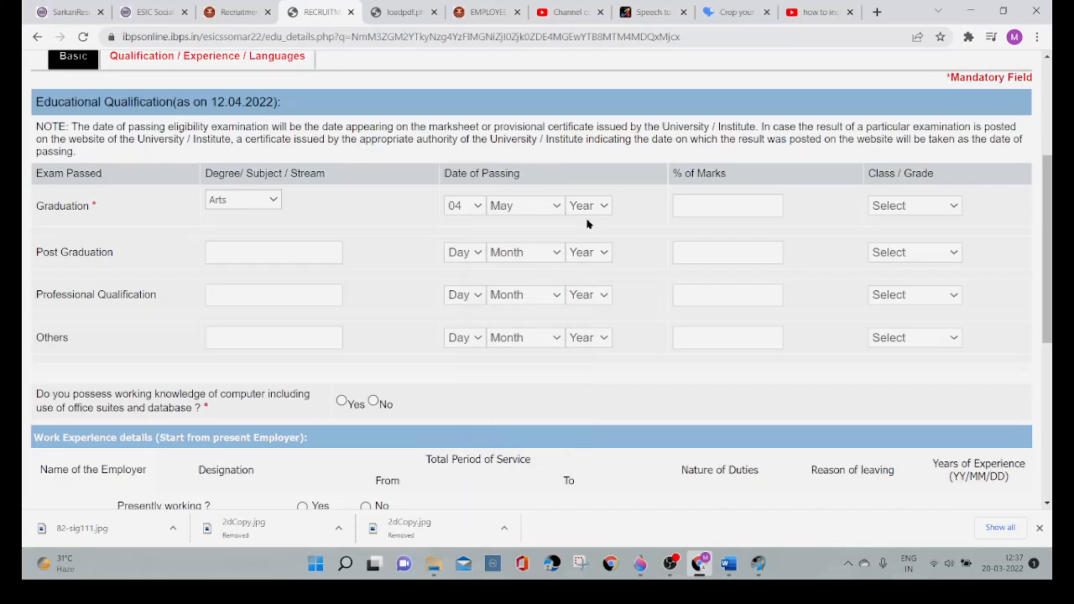
click(597, 208)
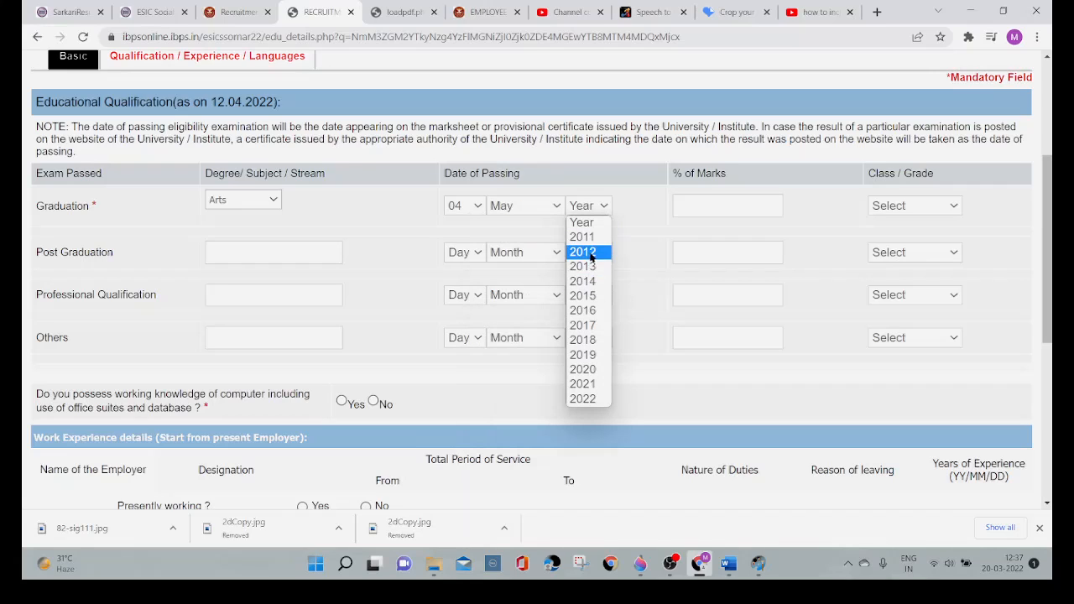
click(591, 356)
Step: Enter 80 as the Graduation percentage of marks and choose First Class as the grade
click(687, 201)
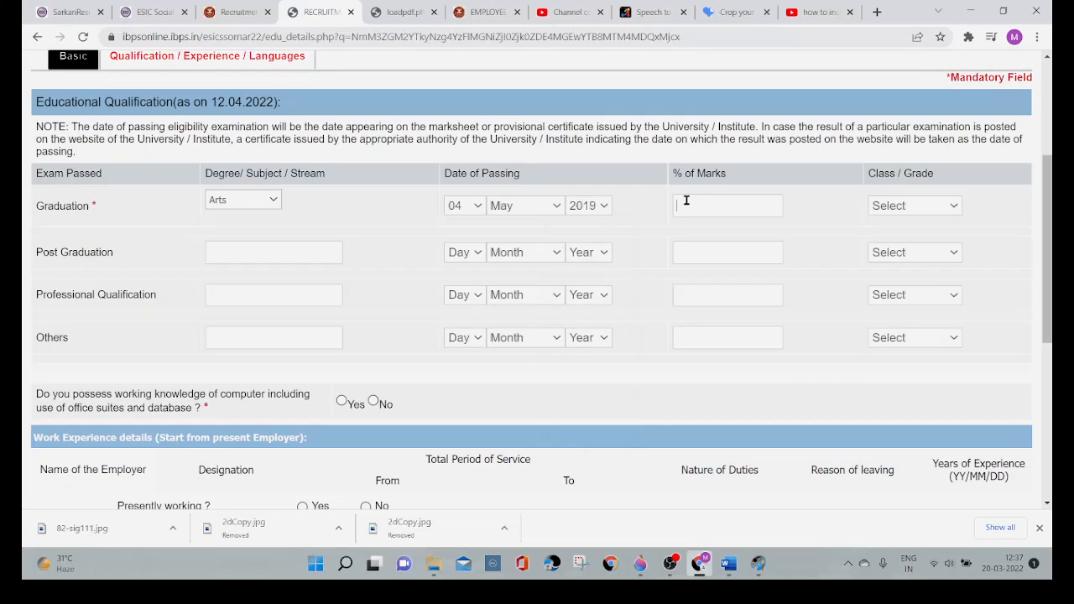
text(80)
click(931, 209)
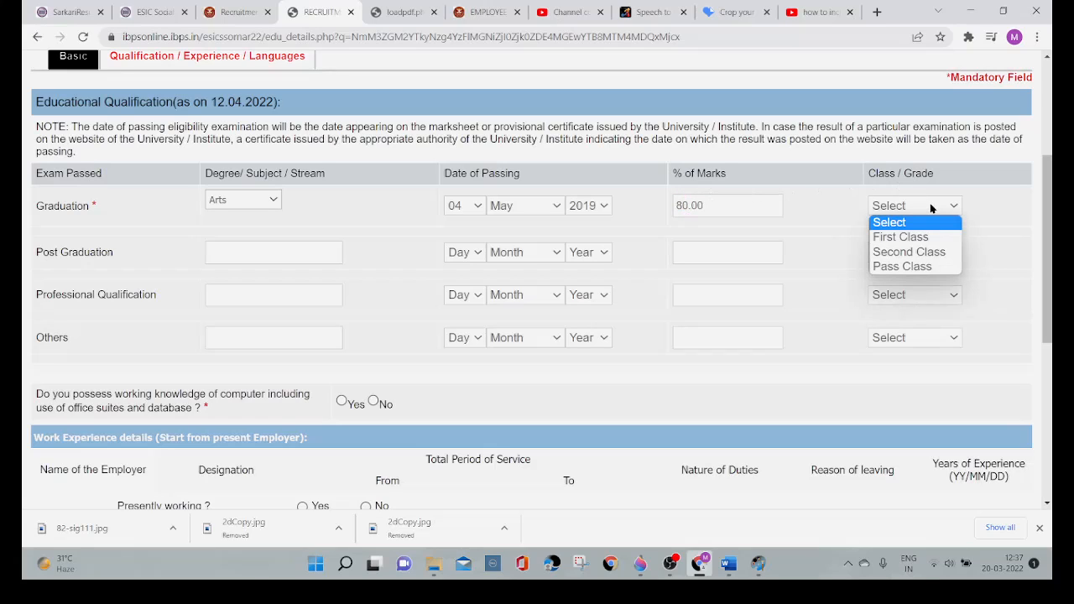
click(932, 238)
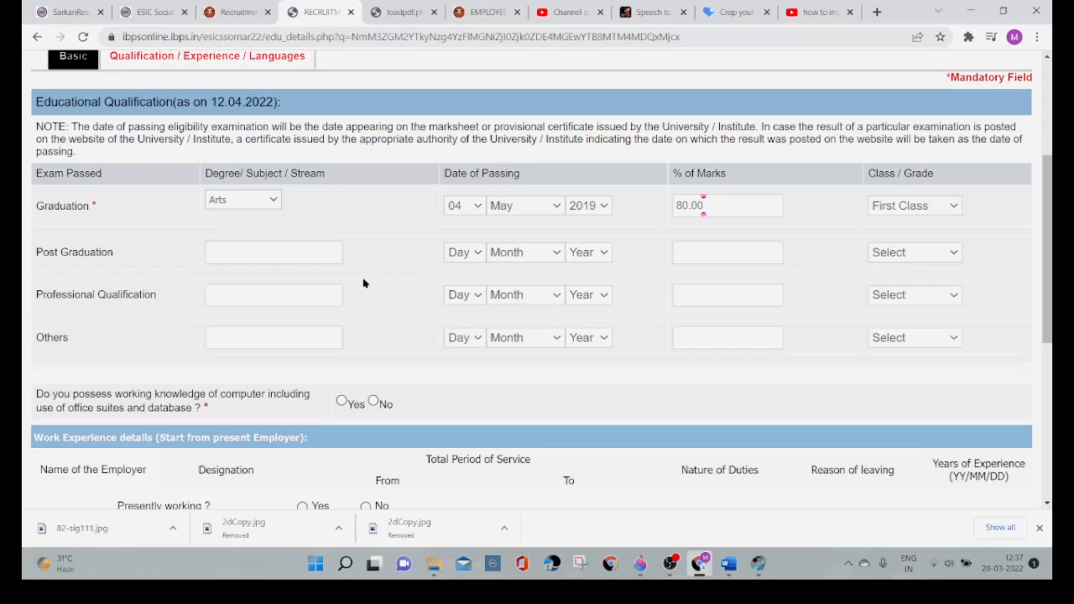
Step: Enter MA hindi as the Post Graduation degree with 03 June 2021 as the date of passing
click(267, 246)
text(MA hindi)
click(478, 259)
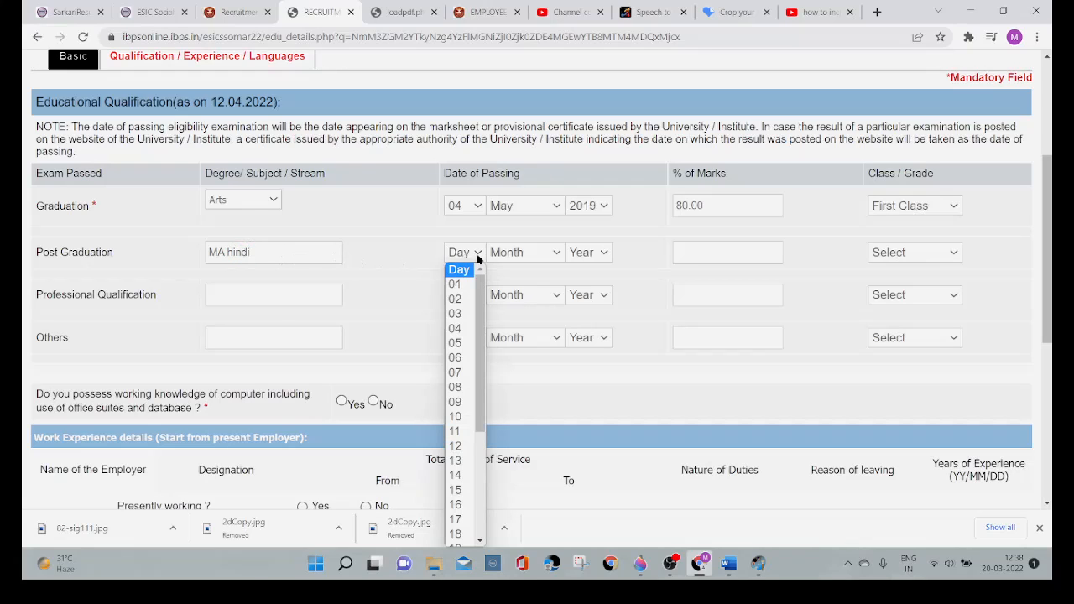
click(457, 320)
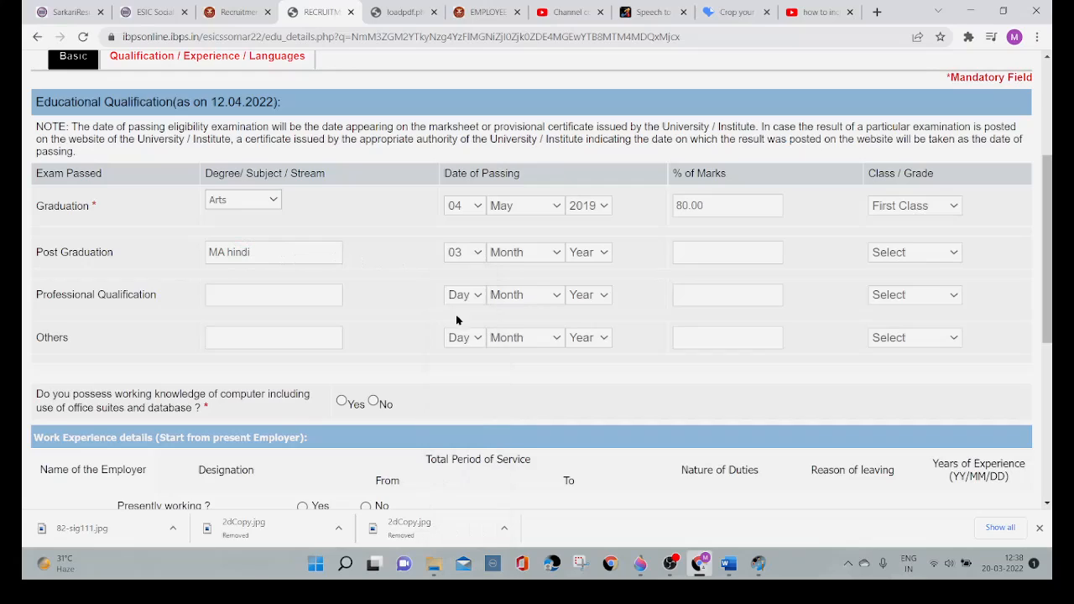
click(556, 262)
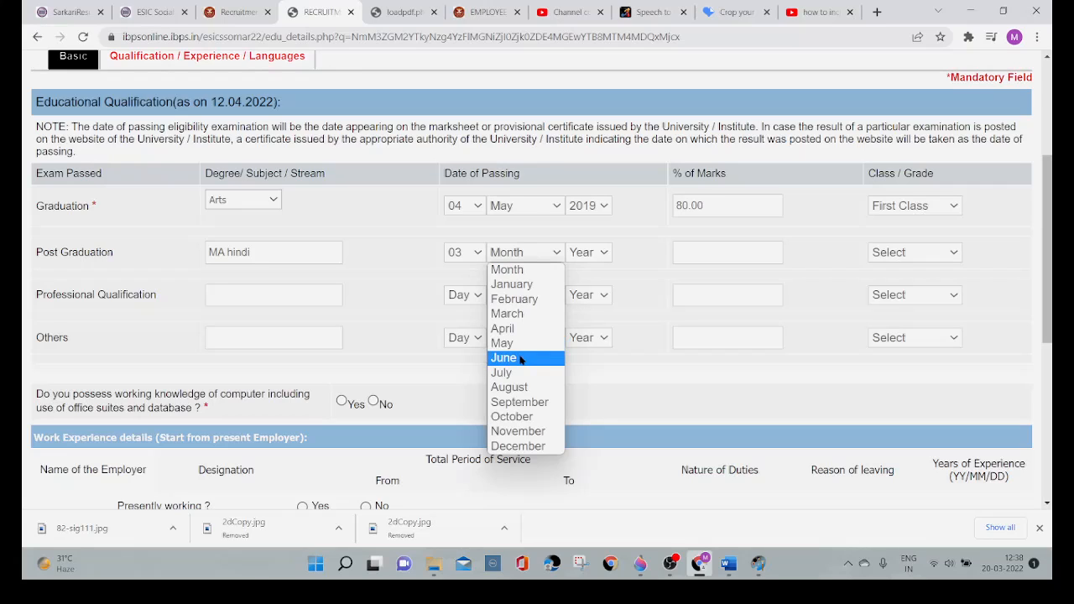
click(519, 357)
click(602, 256)
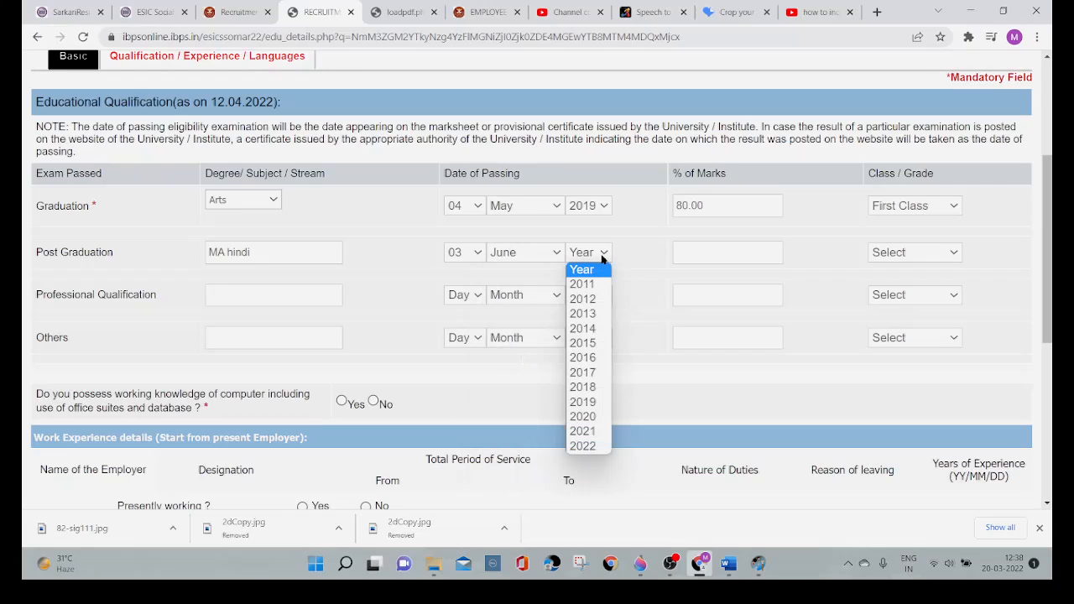
click(592, 431)
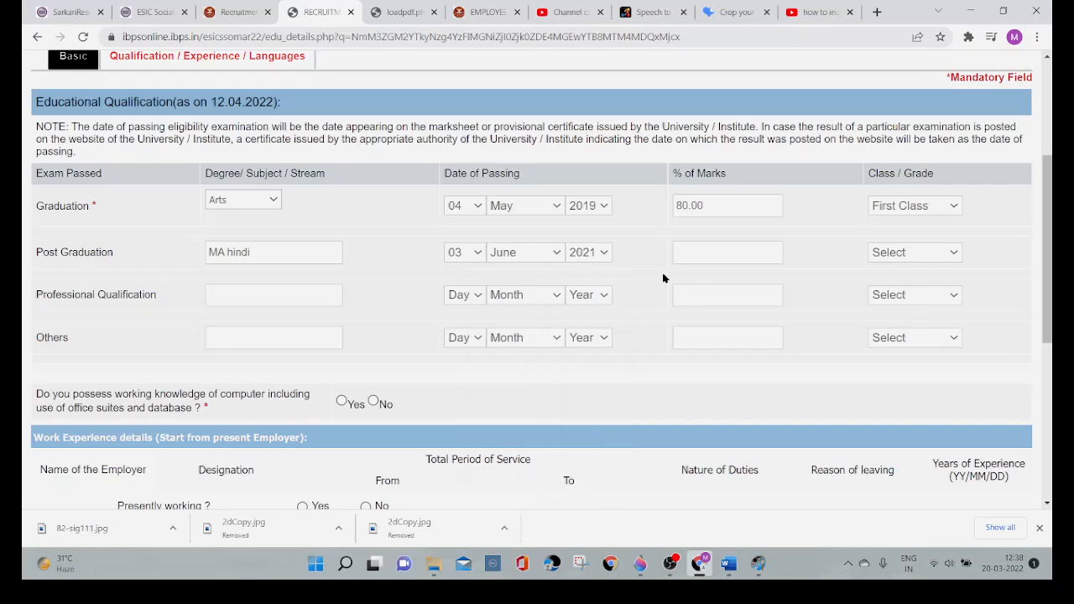
Step: Enter 65 as the Post Graduation percentage of marks and choose First Class as the grade
click(693, 257)
text(65)
click(931, 253)
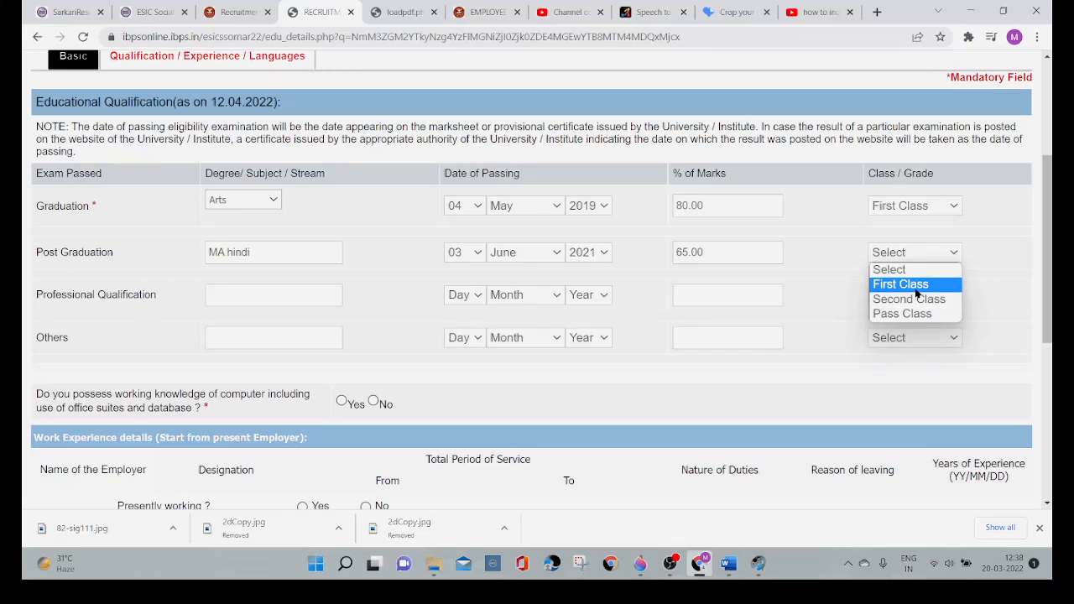
click(917, 286)
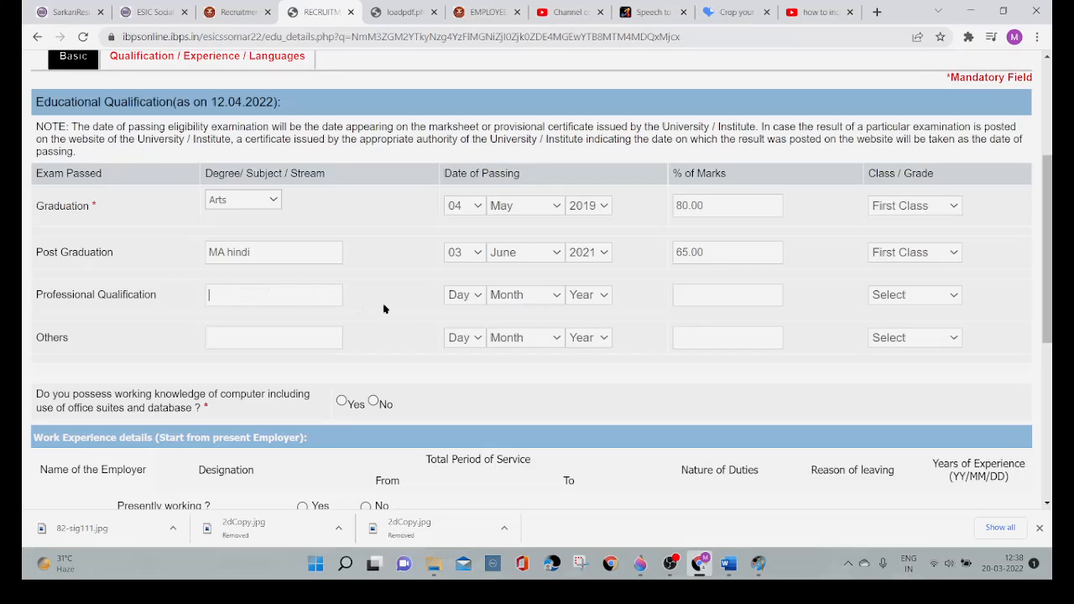
Step: Answer Yes to possessing working knowledge of computer including office suites and database
scroll(409, 317, down, 2)
scroll(407, 317, down, 1)
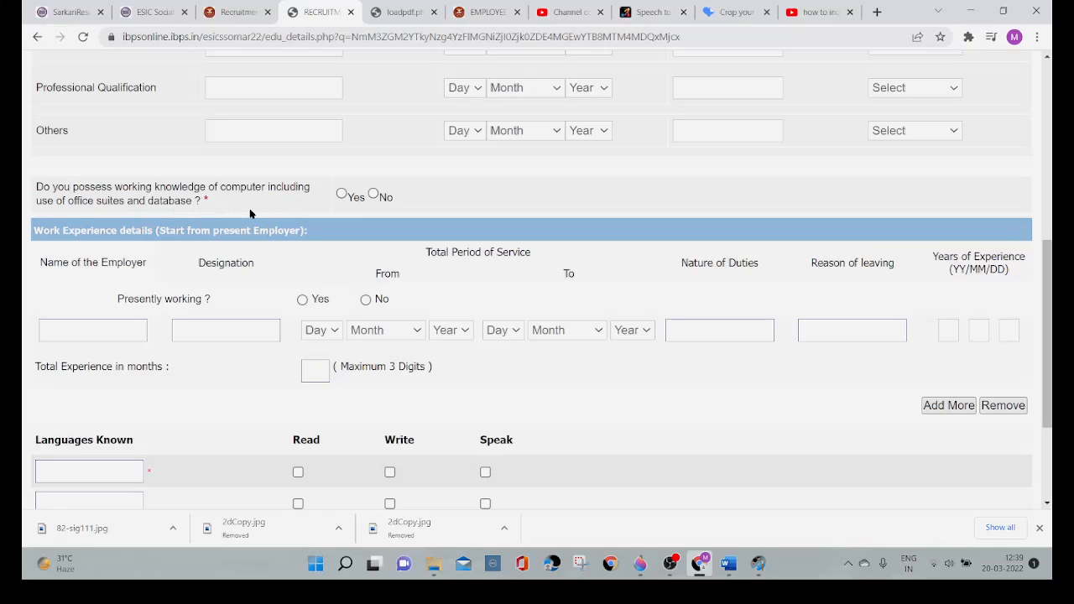
click(342, 194)
Step: Check the employer and designation fields under Work Experience details, and mark Presently working as Yes
scroll(524, 199, down, 3)
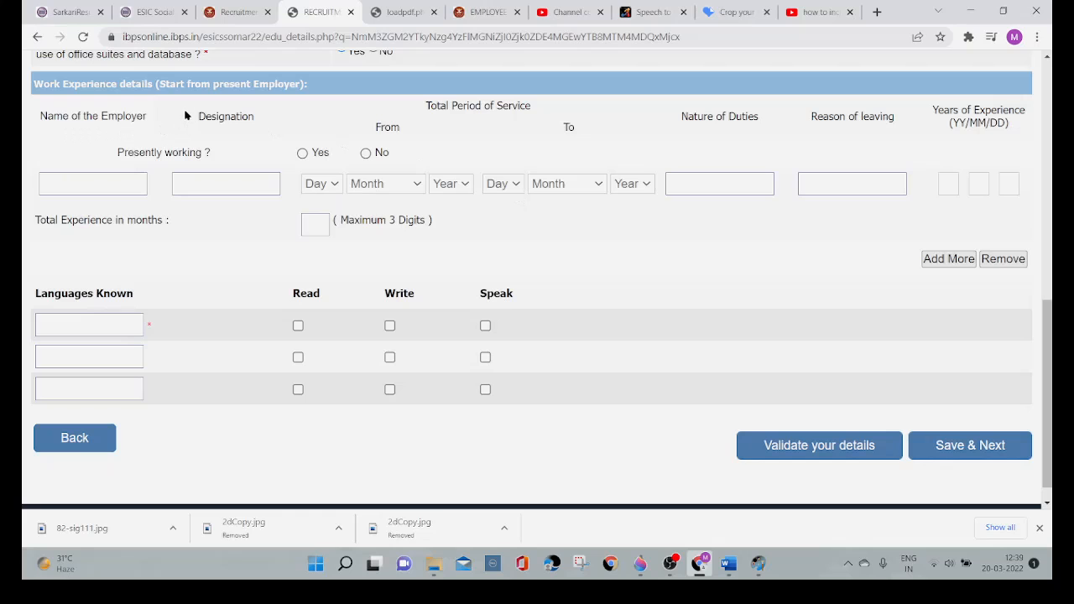
scroll(330, 133, down, 1)
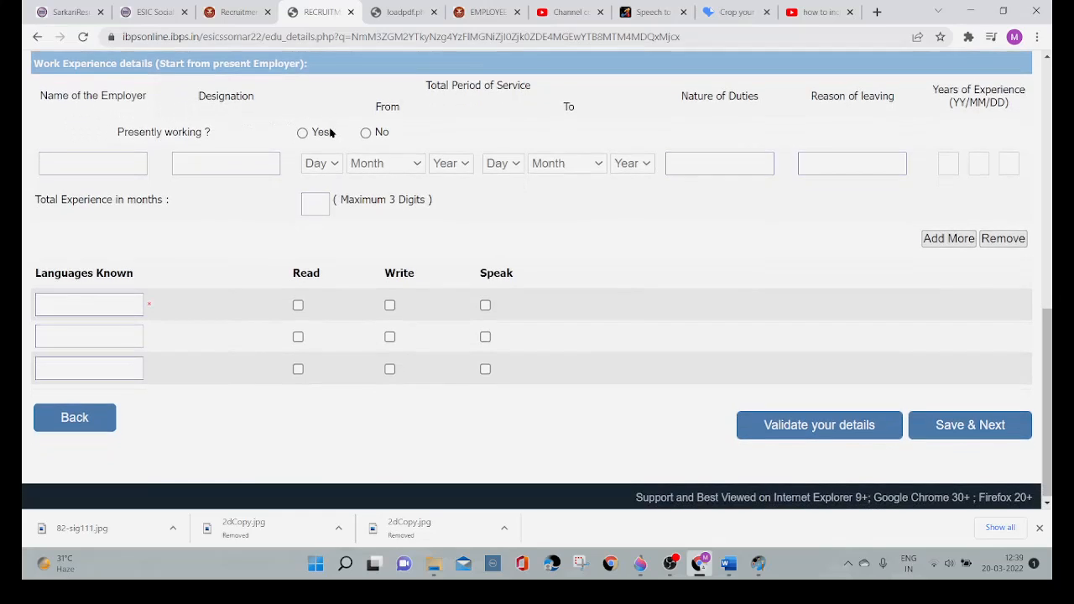
scroll(330, 133, up, 1)
scroll(330, 133, down, 1)
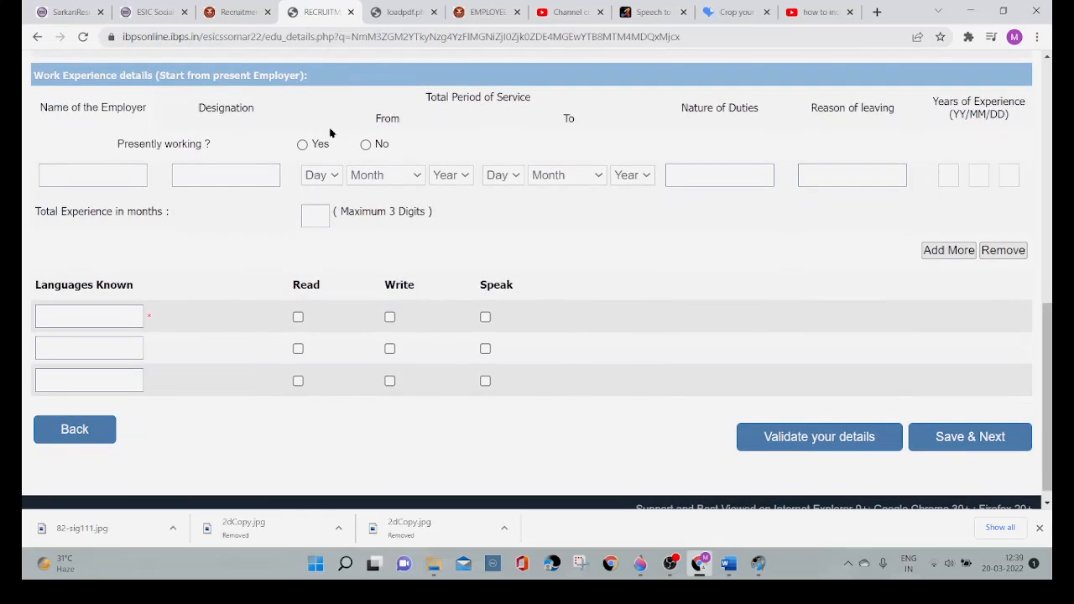
click(72, 174)
click(202, 176)
click(302, 146)
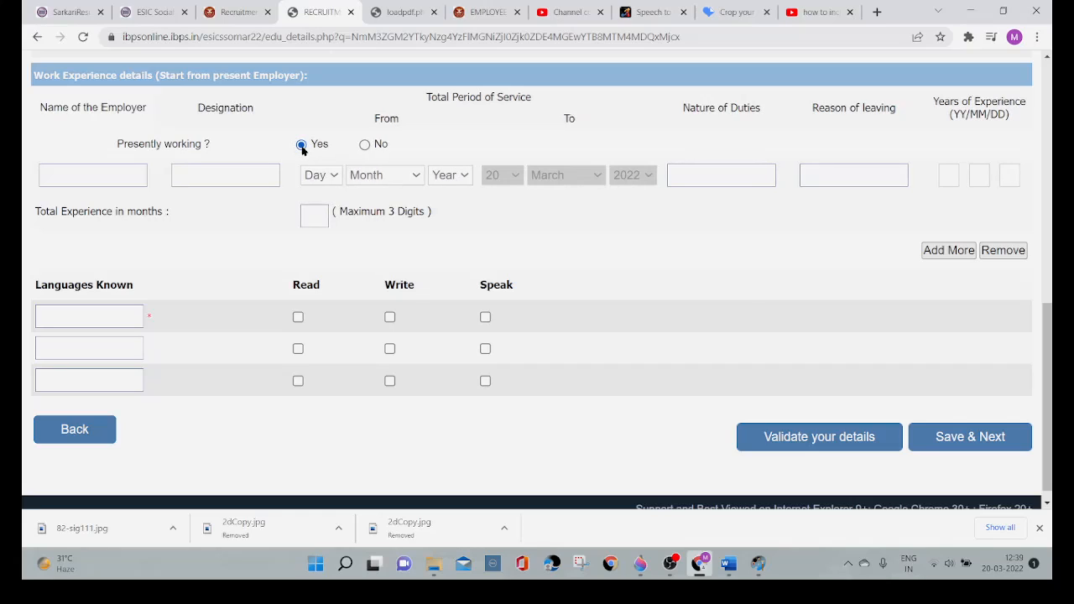
Step: Set the work experience start date to 03 April 2020, and change its year to 2021
click(335, 178)
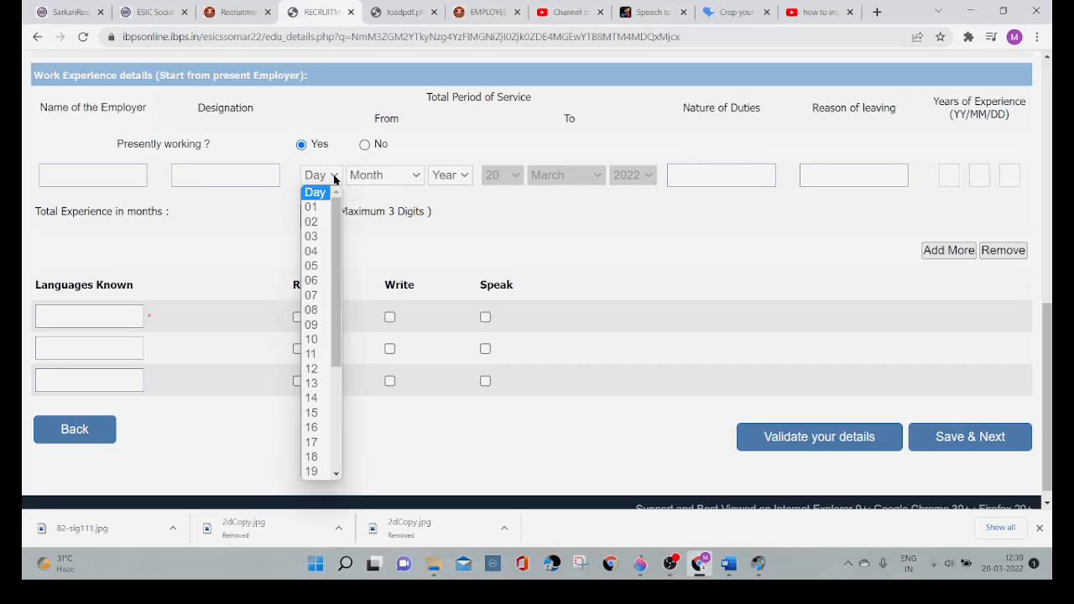
click(315, 236)
click(416, 178)
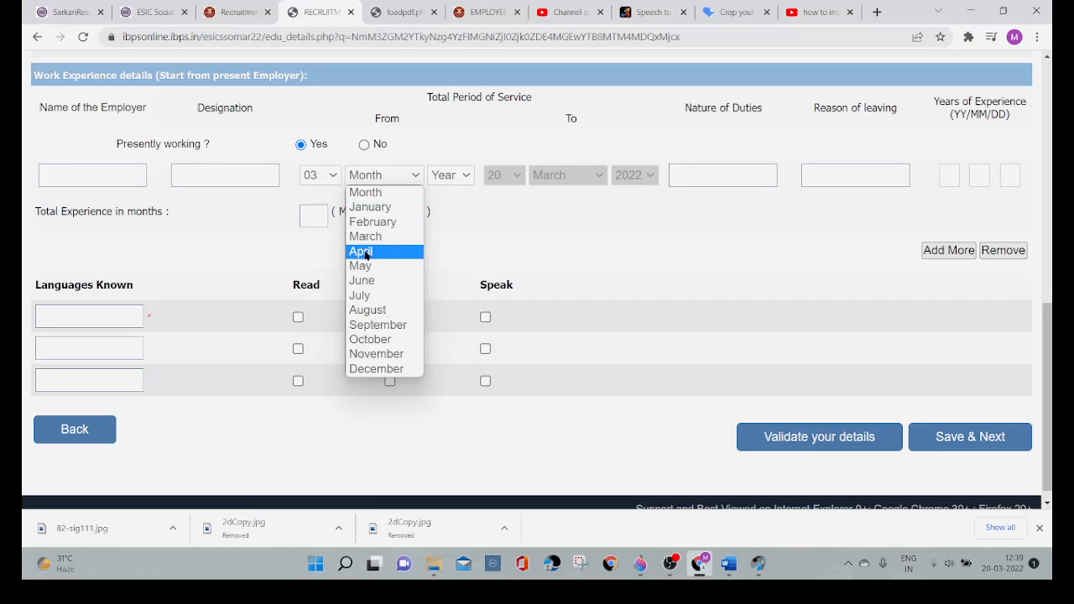
click(366, 253)
click(468, 178)
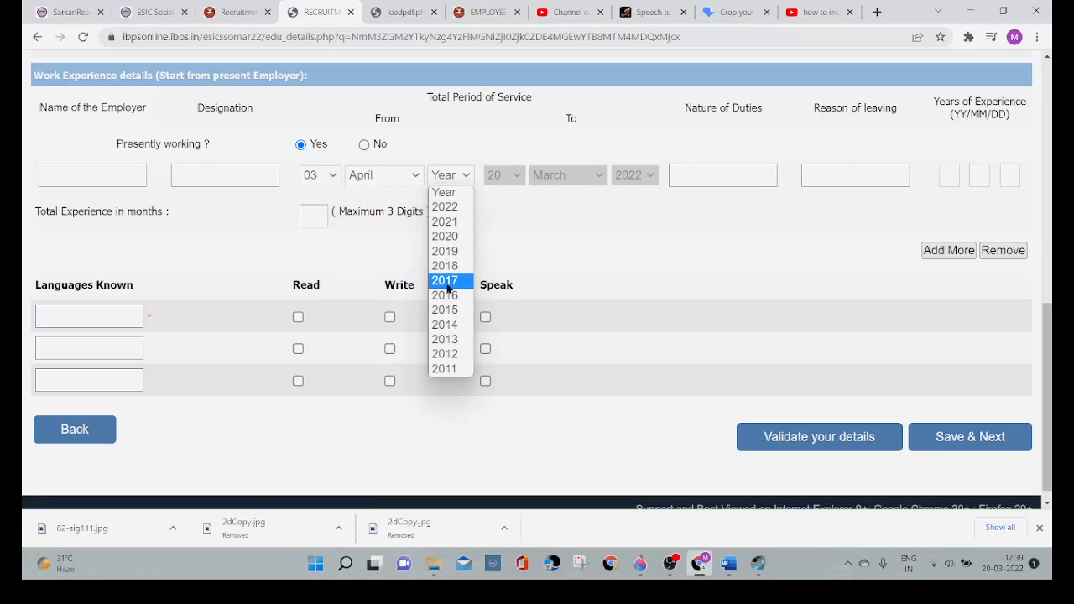
click(454, 239)
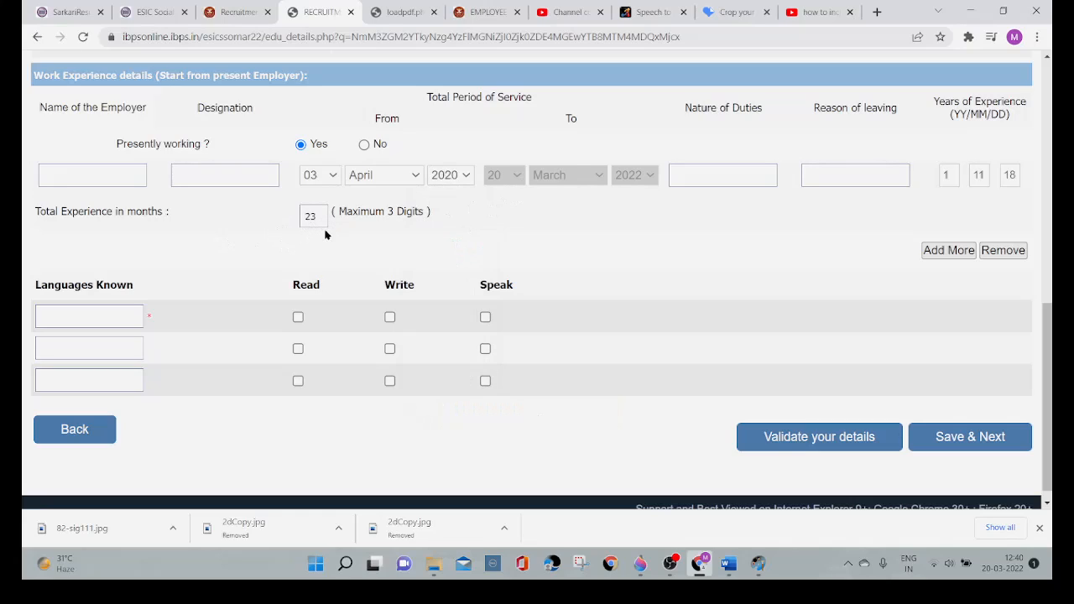
click(468, 182)
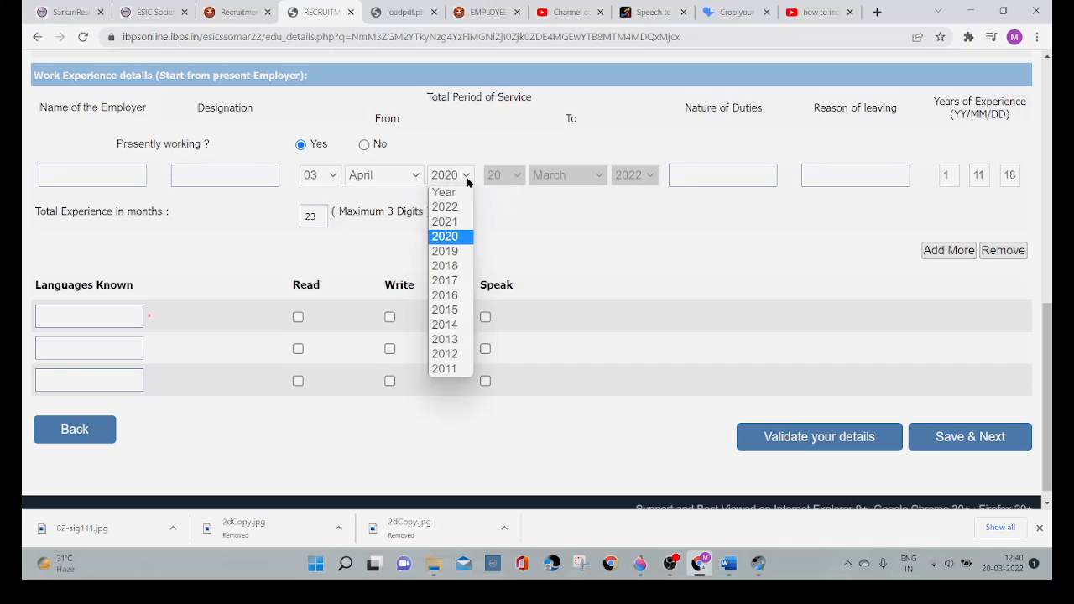
click(457, 223)
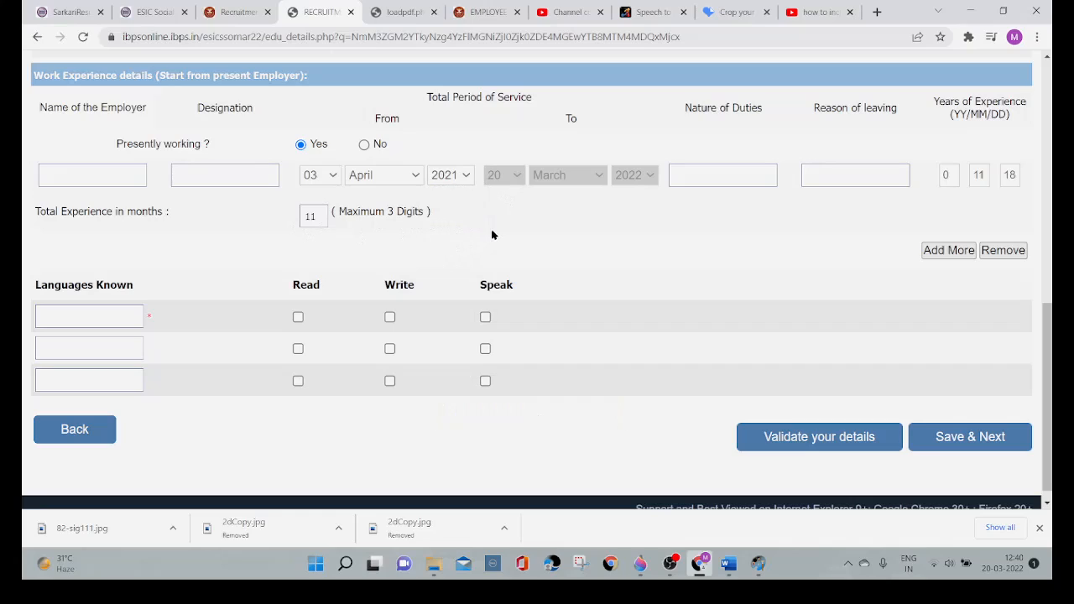
click(708, 176)
Step: Add Hindi as the first known language, marked for Read, Write and Speak
scroll(773, 216, down, 1)
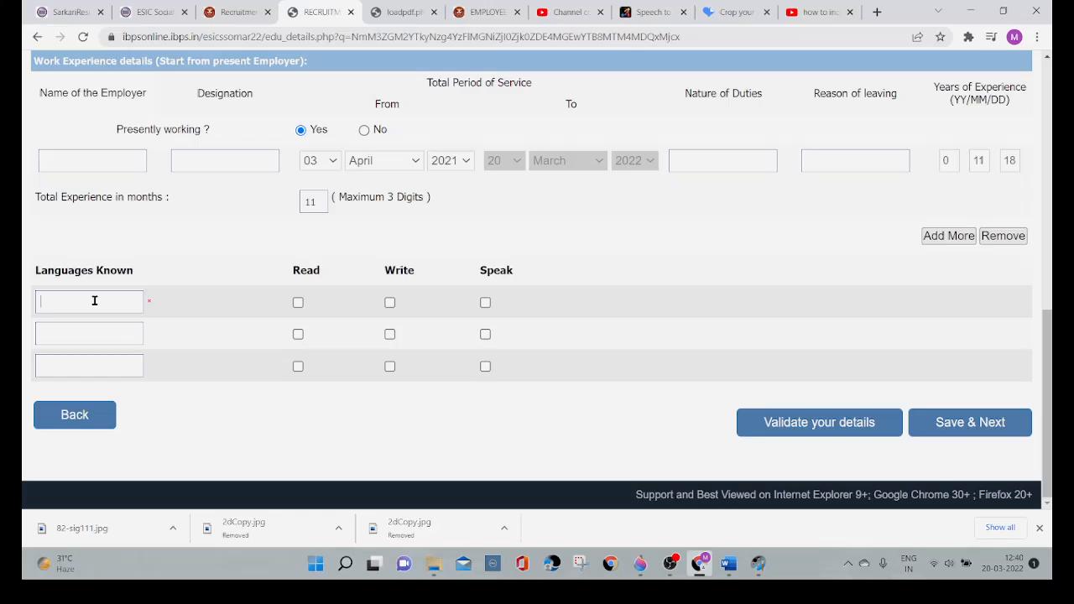
text(Hindi)
click(296, 305)
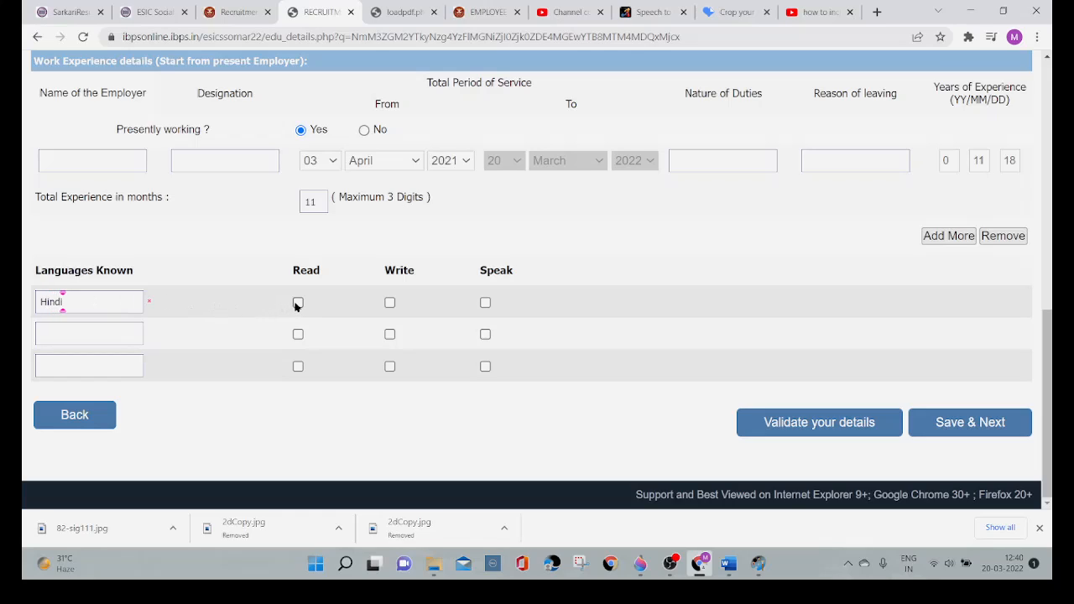
click(389, 302)
click(485, 303)
Step: Add English as the second known language, marked for Read, Write and Speak
click(66, 338)
text(Englis)
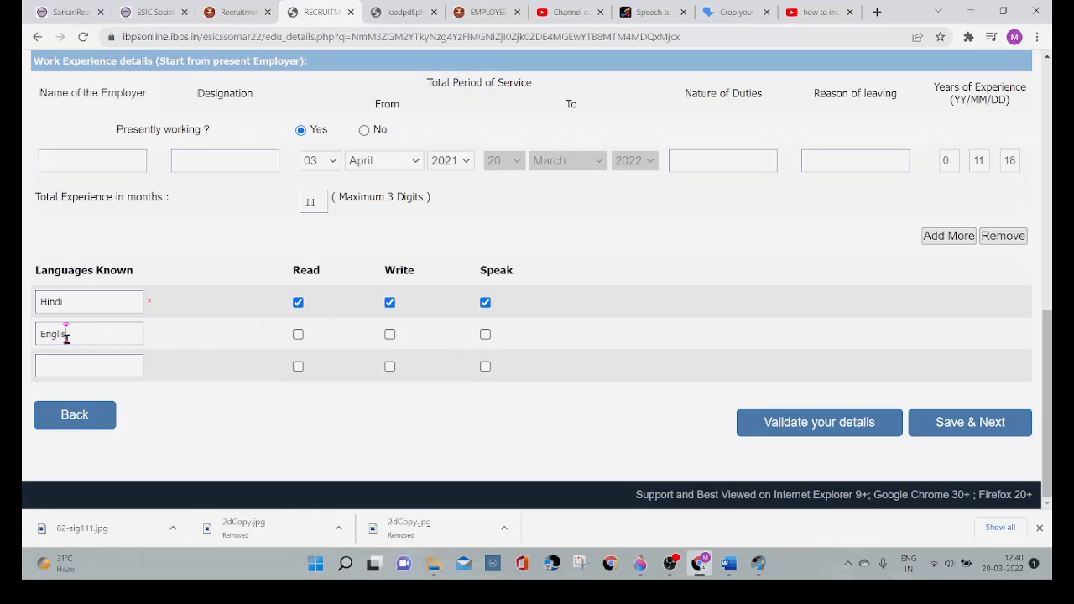
text(h)
click(298, 335)
click(390, 335)
click(487, 335)
Step: Add sanskrit as the third known language, marked for Read, Write and Speak
text(san)
text(skrit)
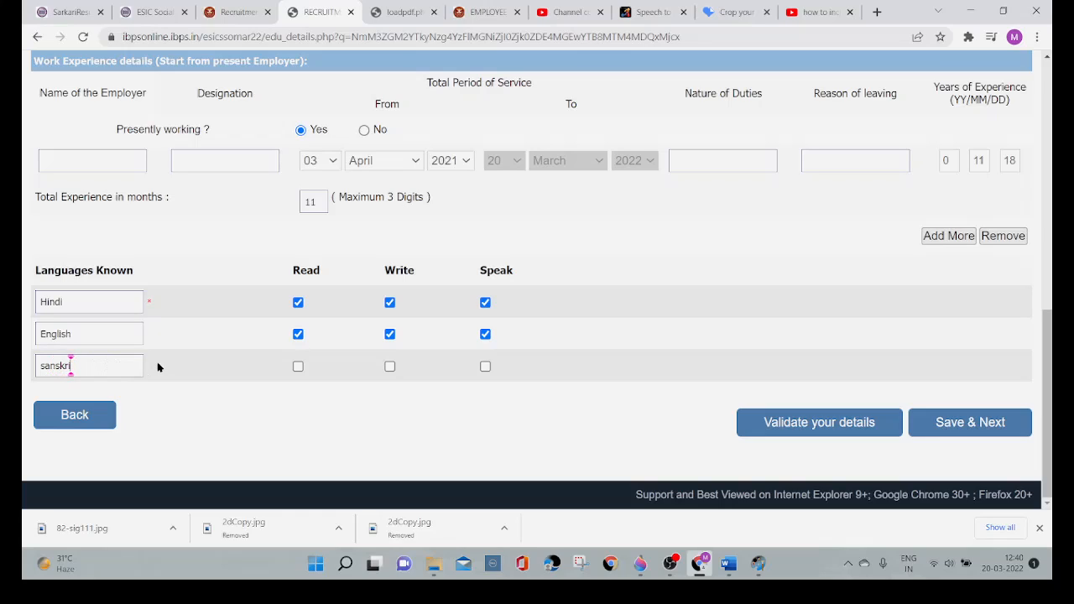
click(298, 367)
click(391, 367)
click(485, 367)
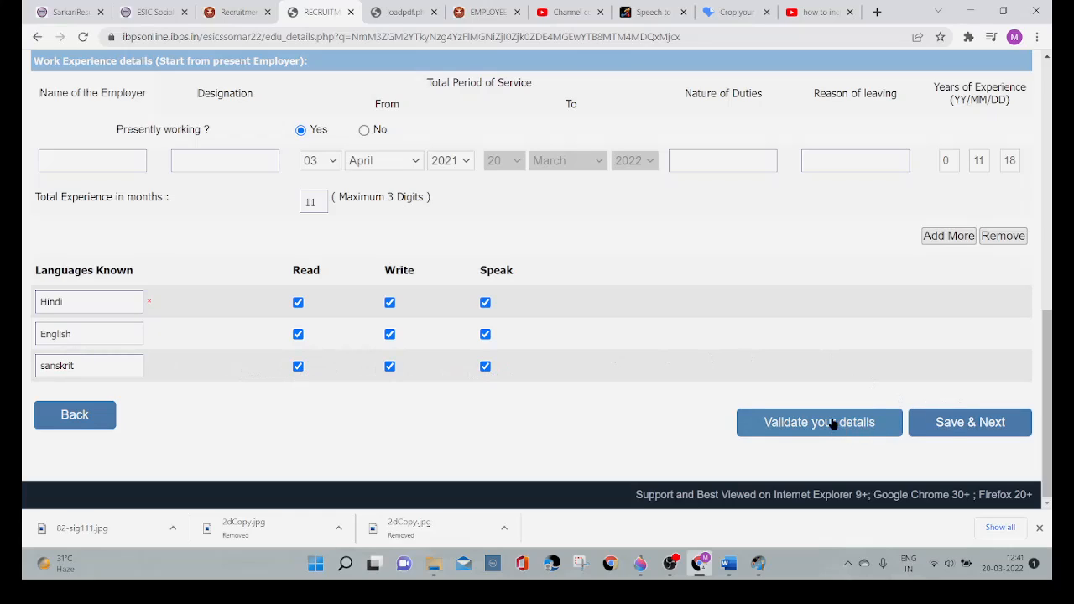
Step: Try to save the qualification details, and change Presently working to No
click(959, 424)
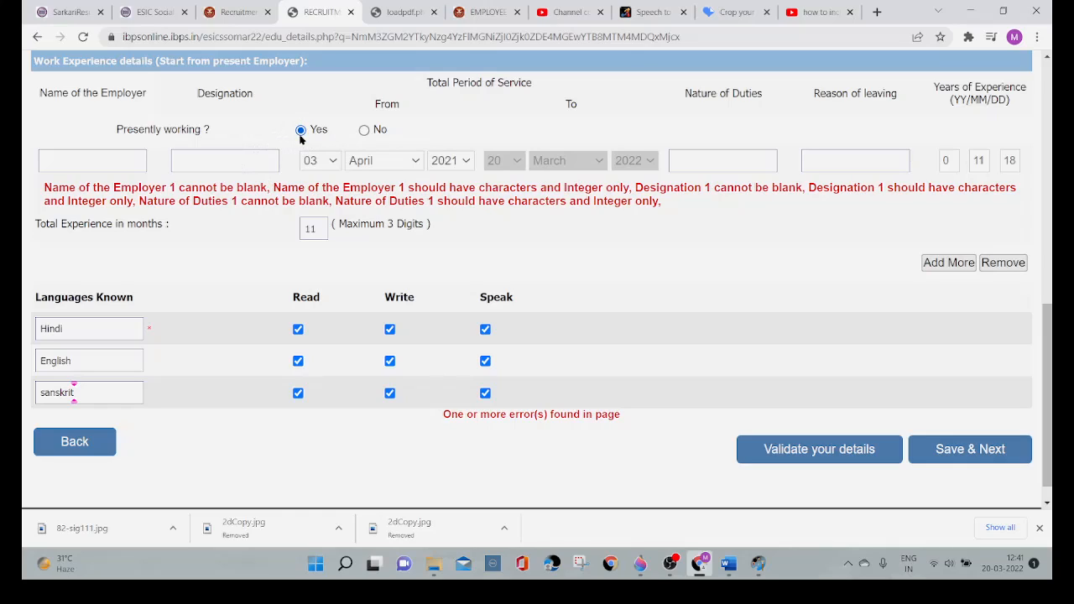
click(364, 132)
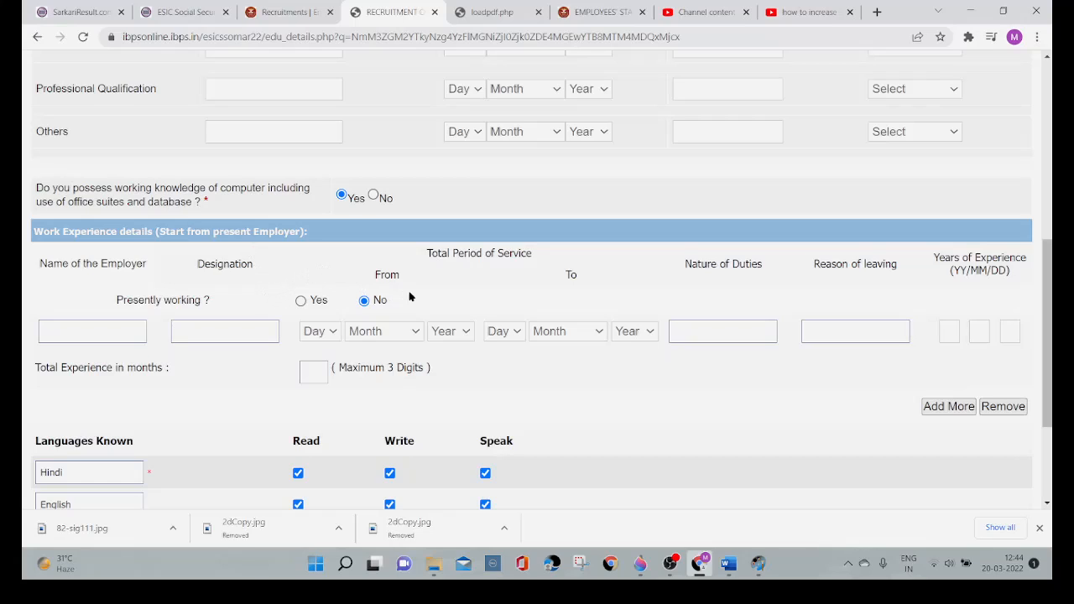
Step: Save the qualification, work experience and language details and continue to the registration preview
scroll(434, 305, down, 2)
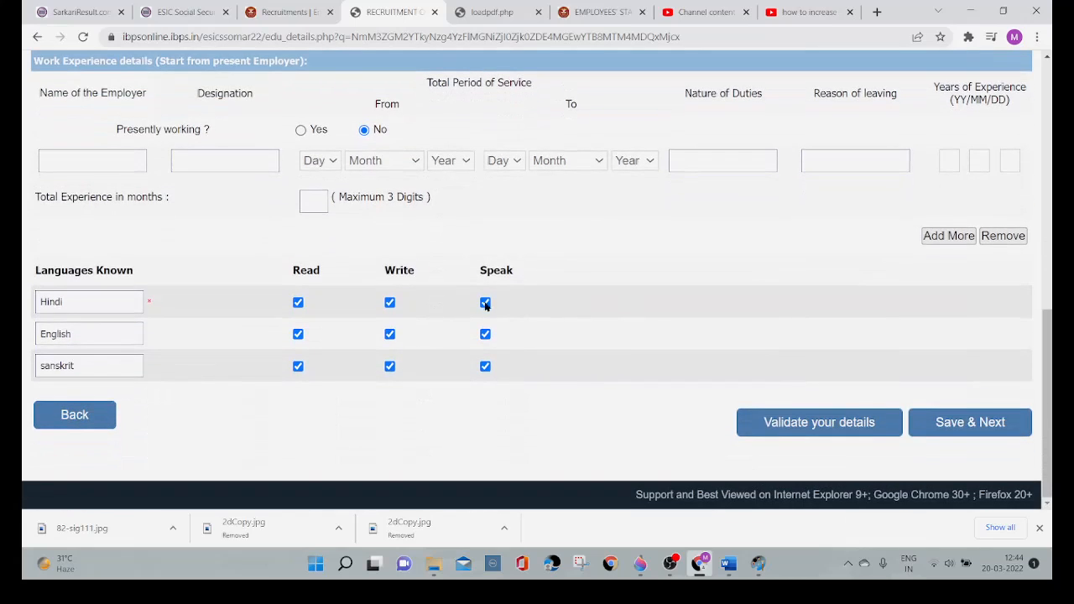
click(965, 424)
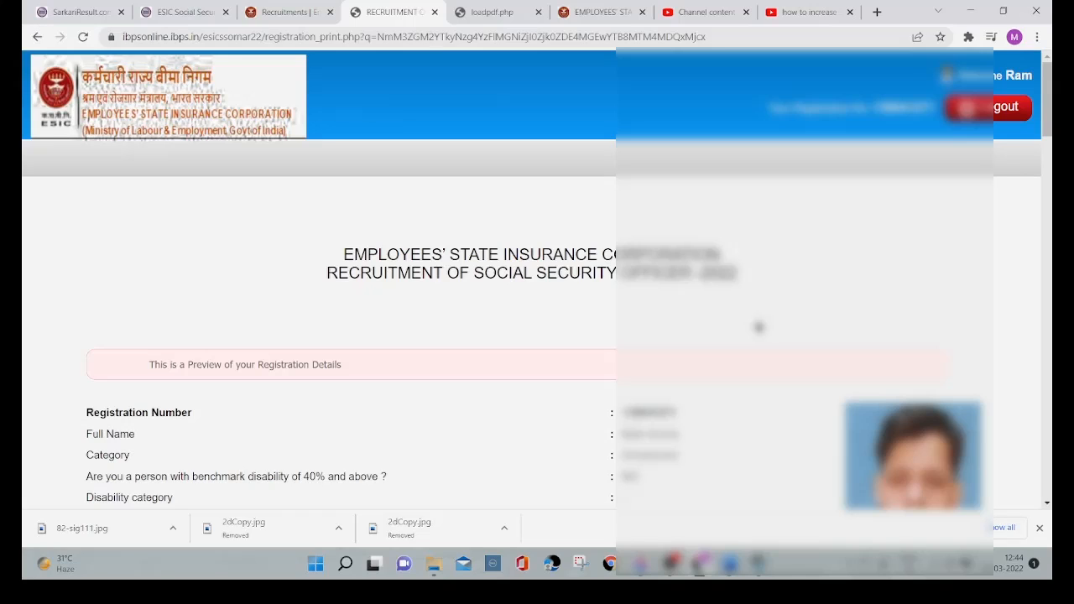
Step: Review the registration preview from the basic and fee details through the qualifications and known languages to the declaration
scroll(759, 327, down, 2)
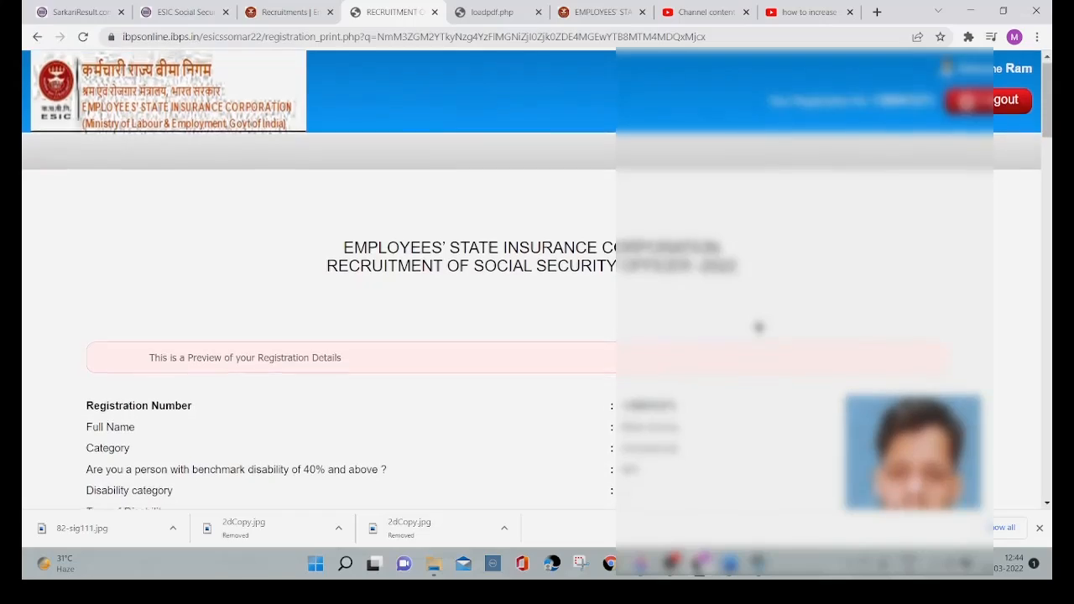
scroll(759, 327, down, 5)
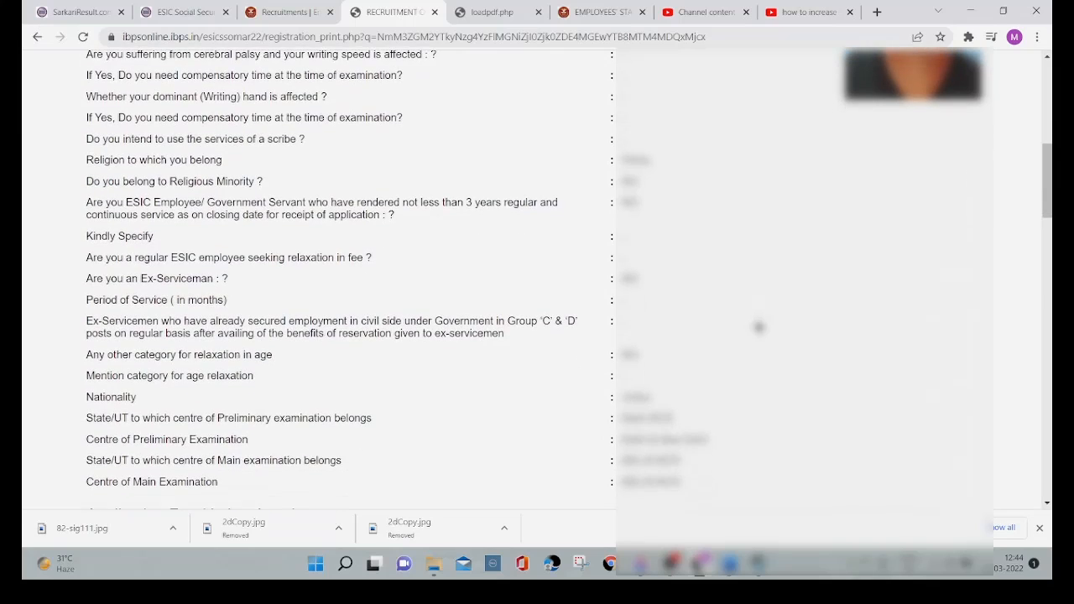
scroll(759, 328, down, 1)
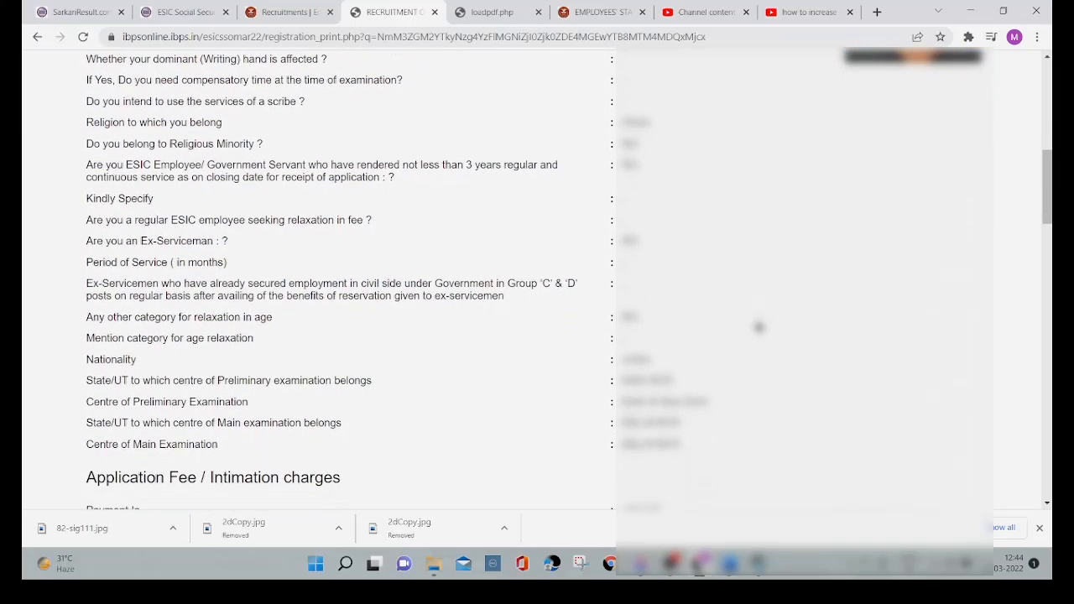
scroll(759, 328, down, 5)
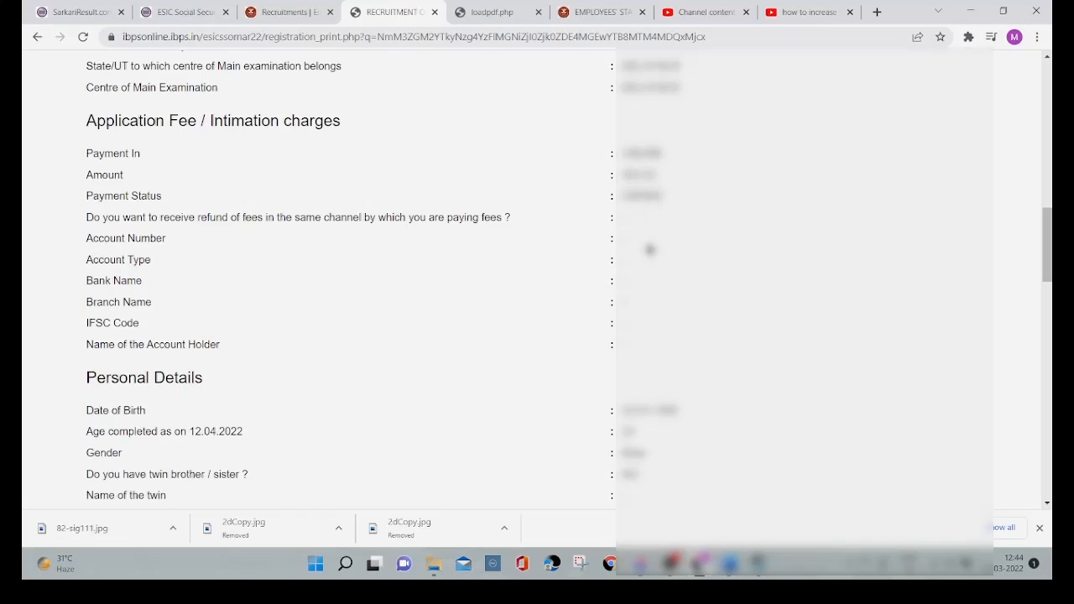
scroll(659, 334, down, 1)
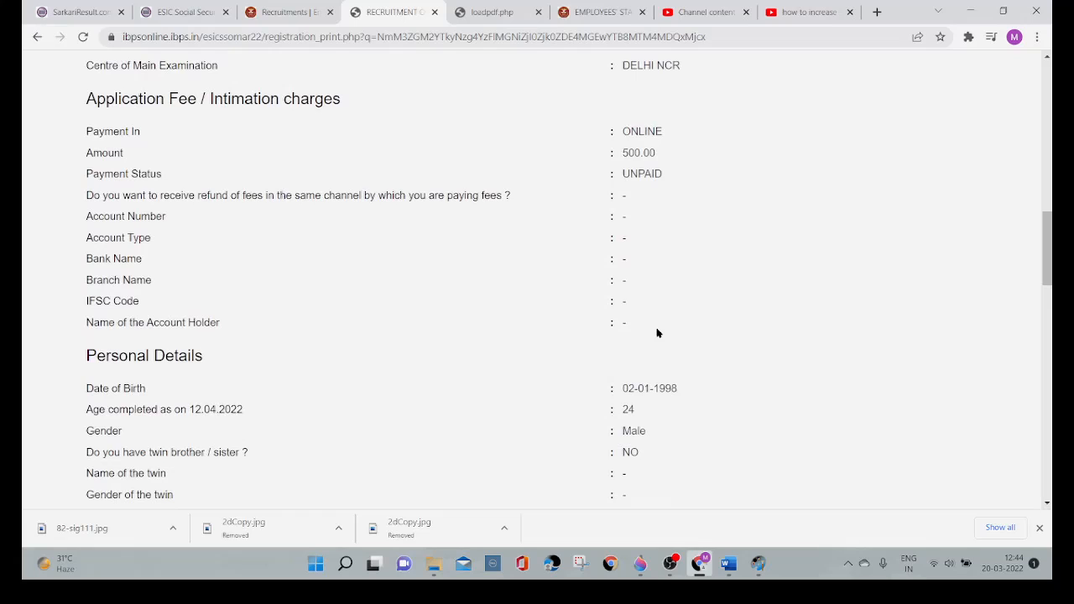
scroll(658, 333, down, 10)
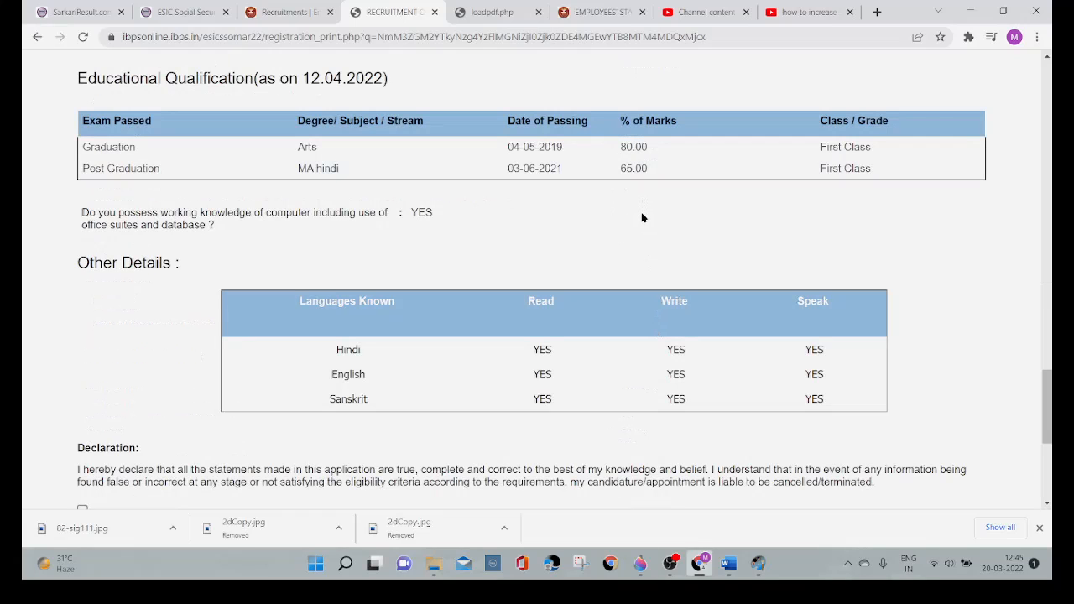
scroll(642, 218, down, 1)
scroll(642, 218, down, 2)
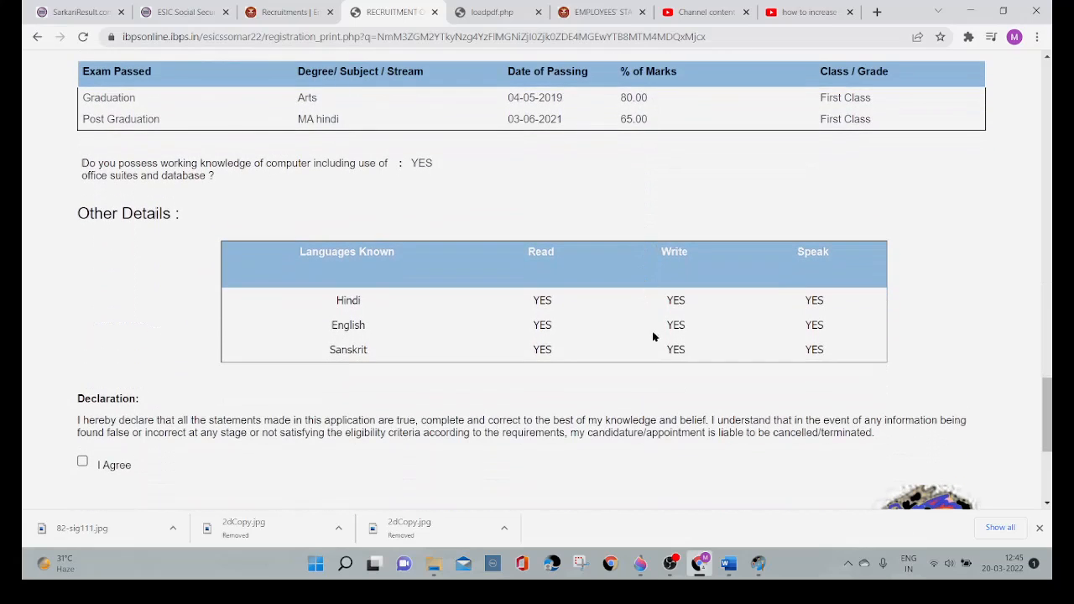
scroll(654, 340, down, 3)
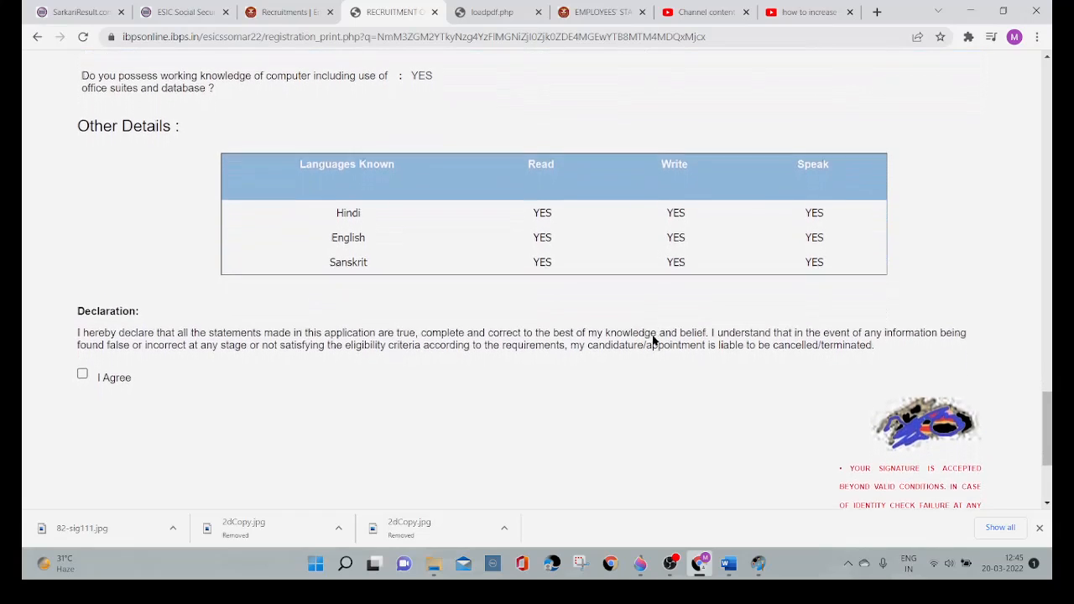
scroll(654, 341, down, 1)
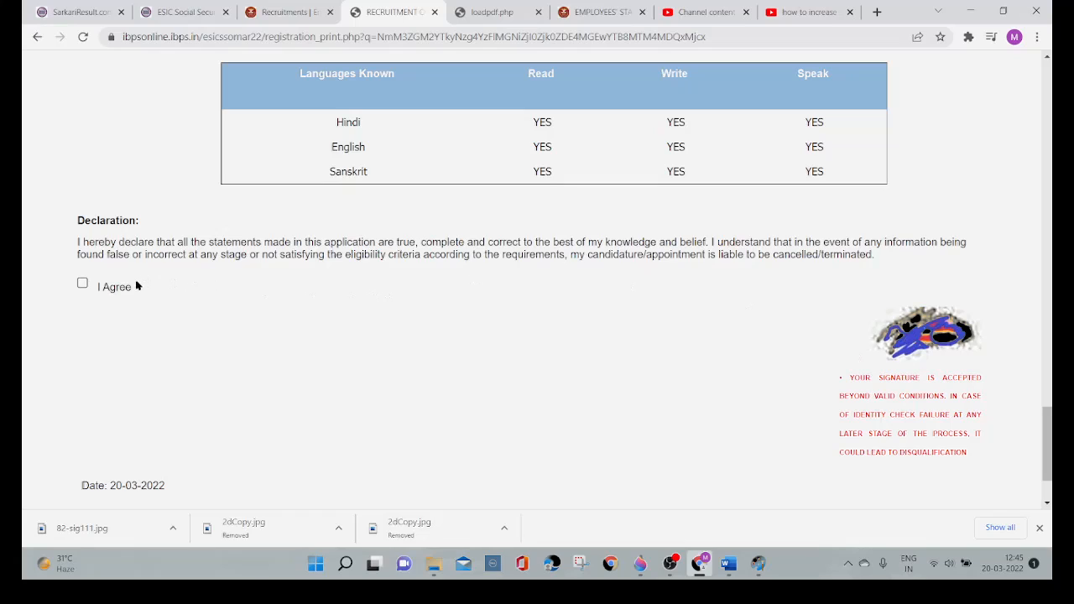
Step: Agree to the declaration and complete the registration, accepting both confirmations
click(83, 284)
scroll(439, 340, down, 2)
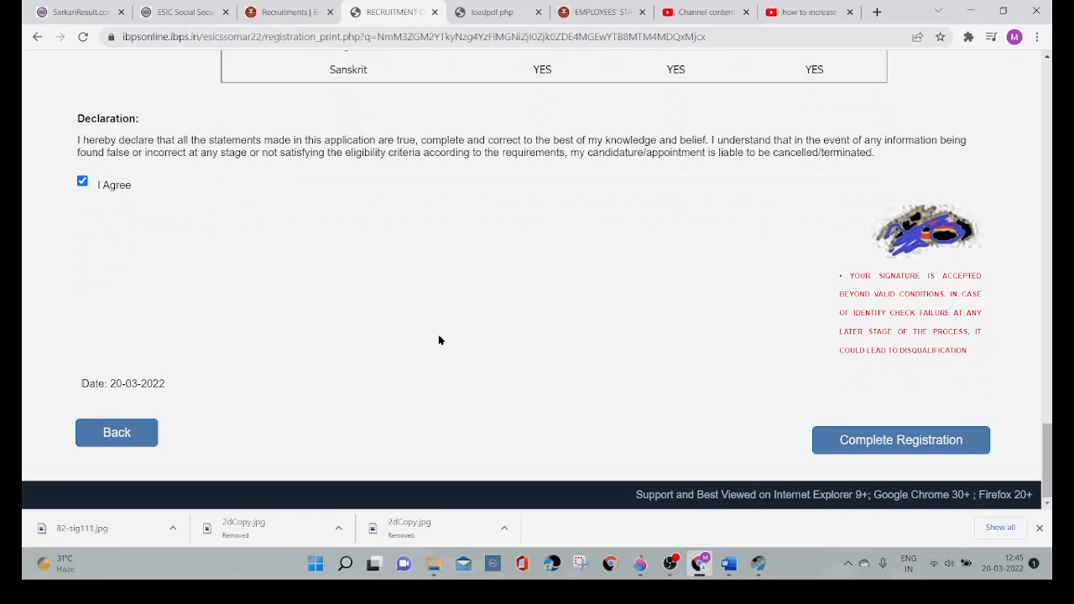
click(877, 443)
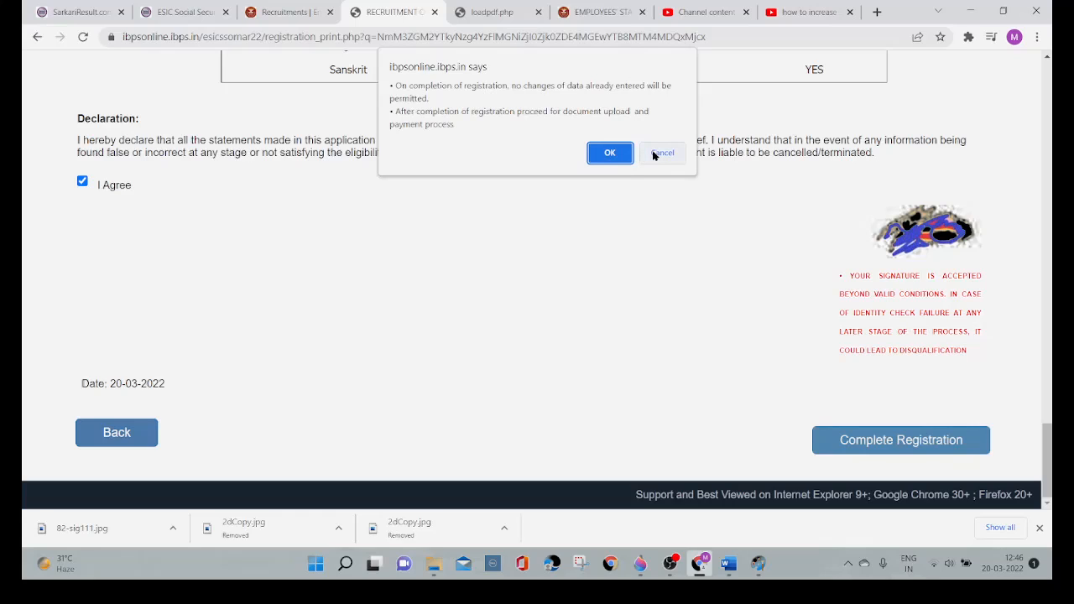
click(599, 157)
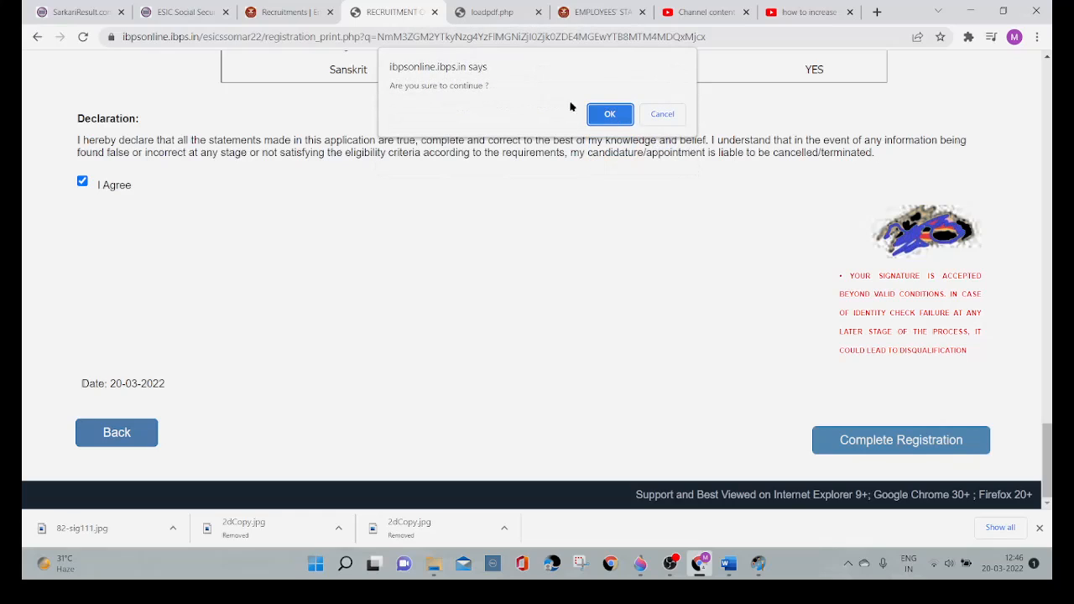
click(609, 116)
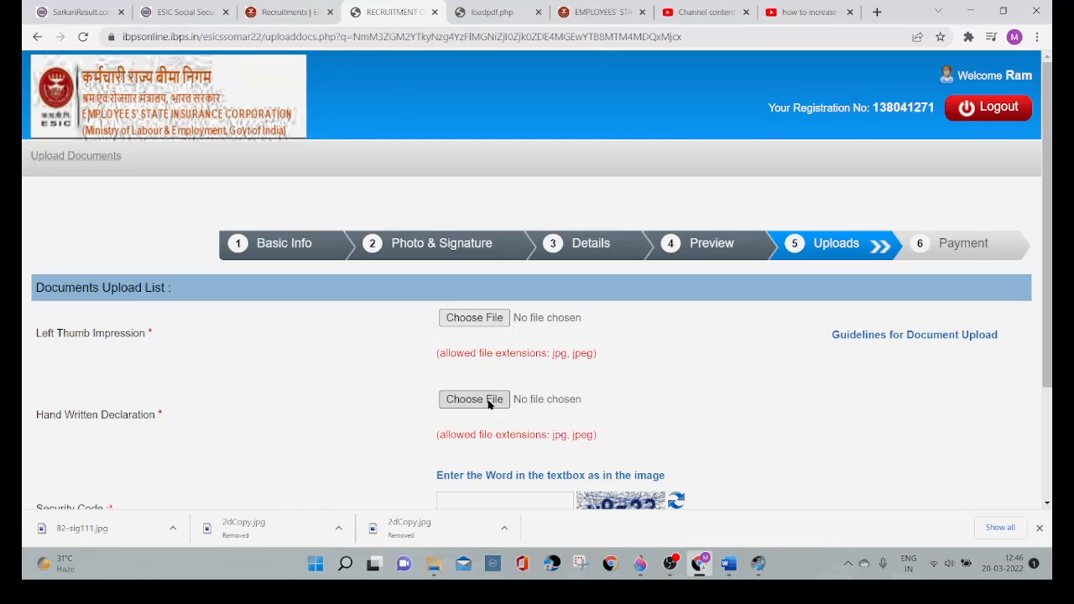
Step: Enter the security code shown in the image on the document upload page
scroll(638, 391, down, 1)
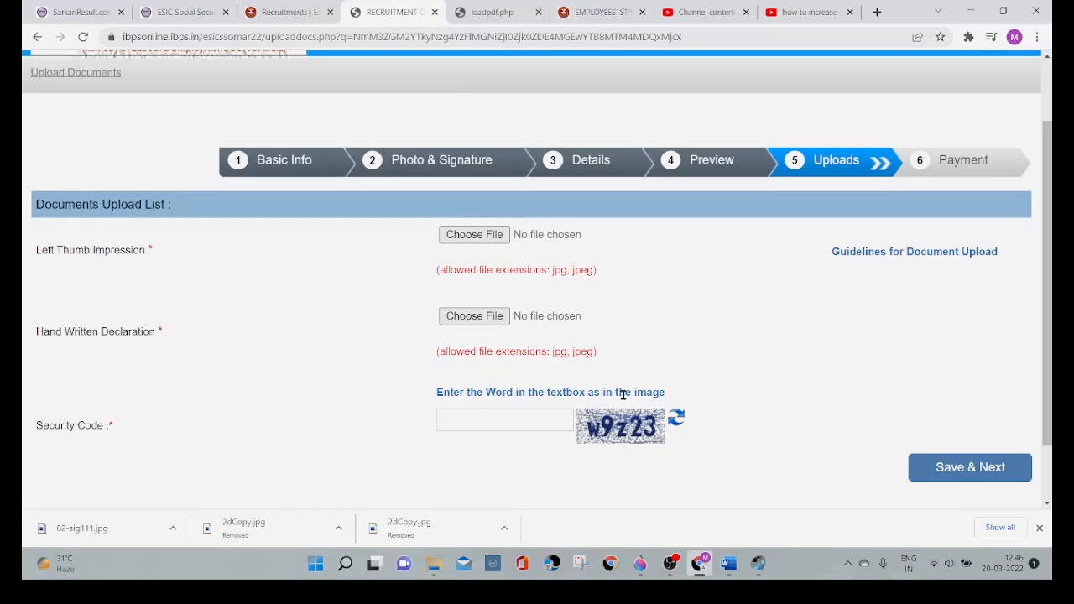
click(496, 421)
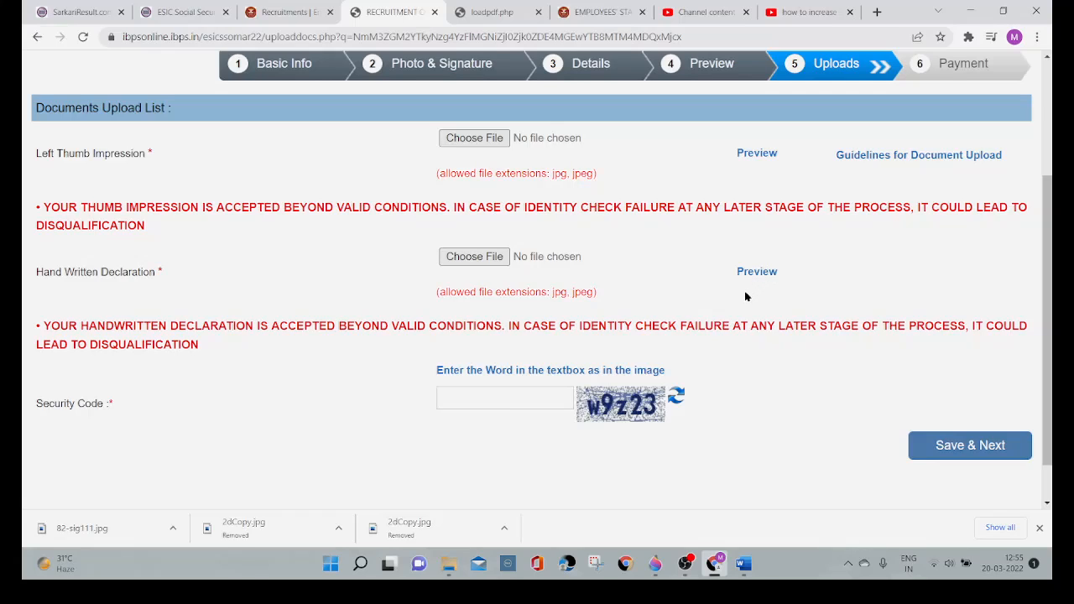
click(494, 395)
text(w9)
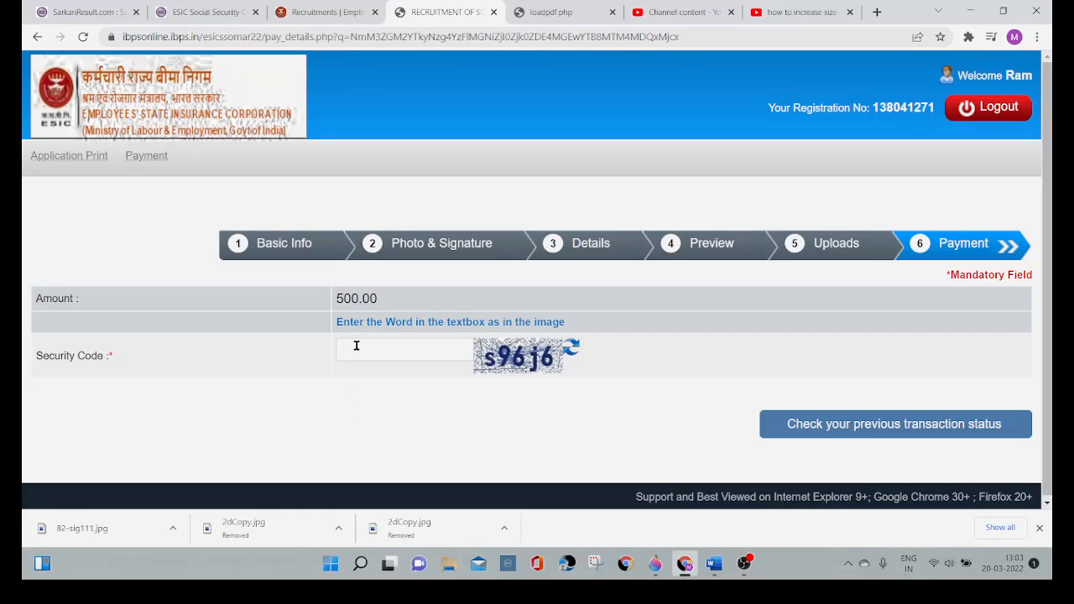
Step: Enter the payment page's security code and submit the check of the previous transaction status
click(356, 346)
text(s96j)
key(BackSpace)
text(j6)
click(827, 426)
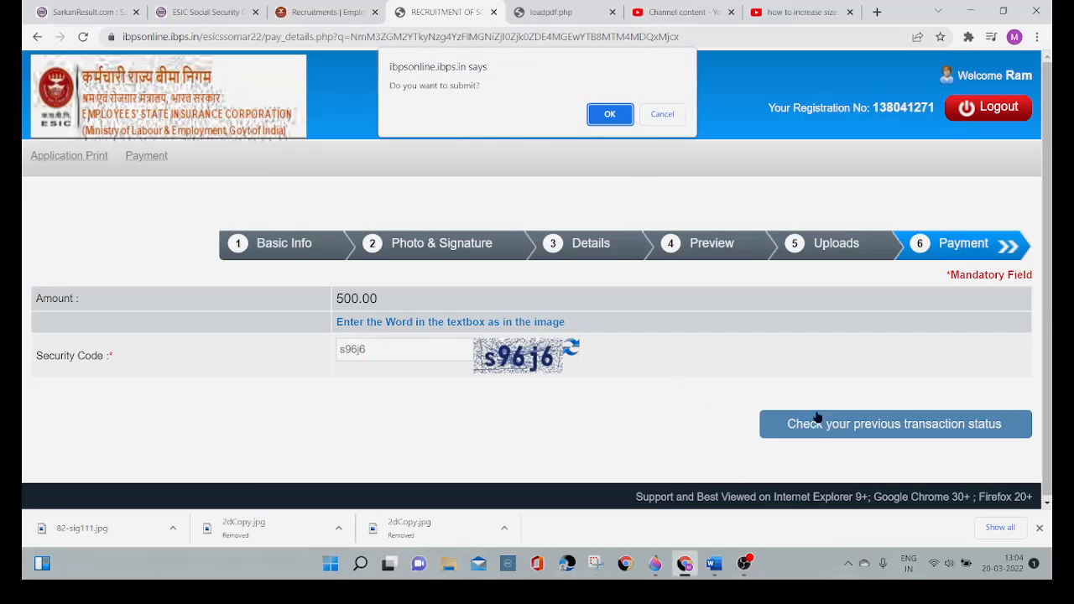
click(601, 120)
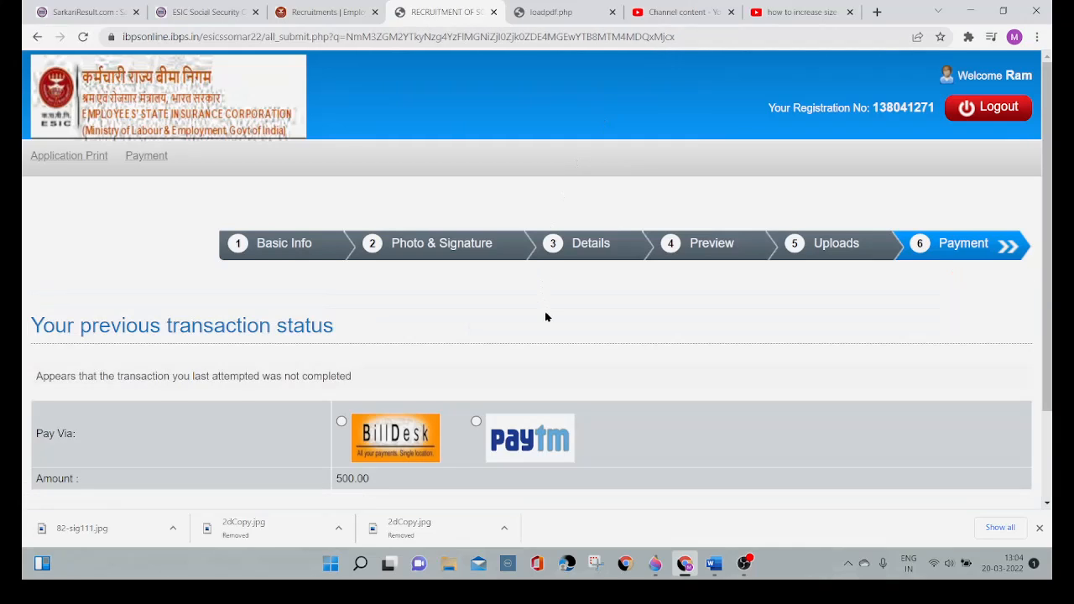
Step: Choose BillDesk as the payment gateway for the application fee and proceed to payment
scroll(546, 317, down, 2)
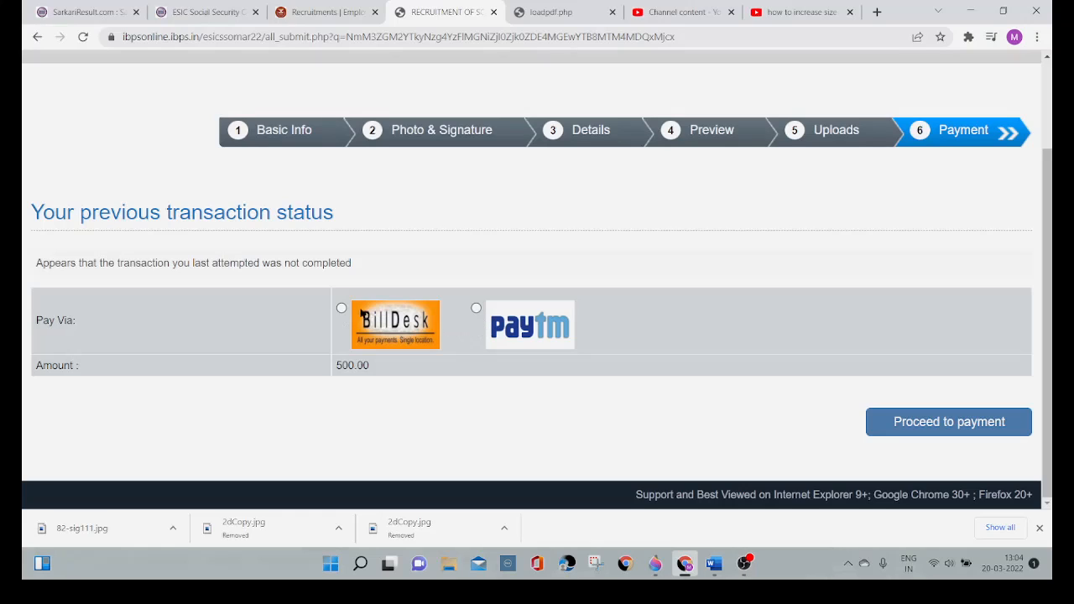
click(342, 309)
click(930, 424)
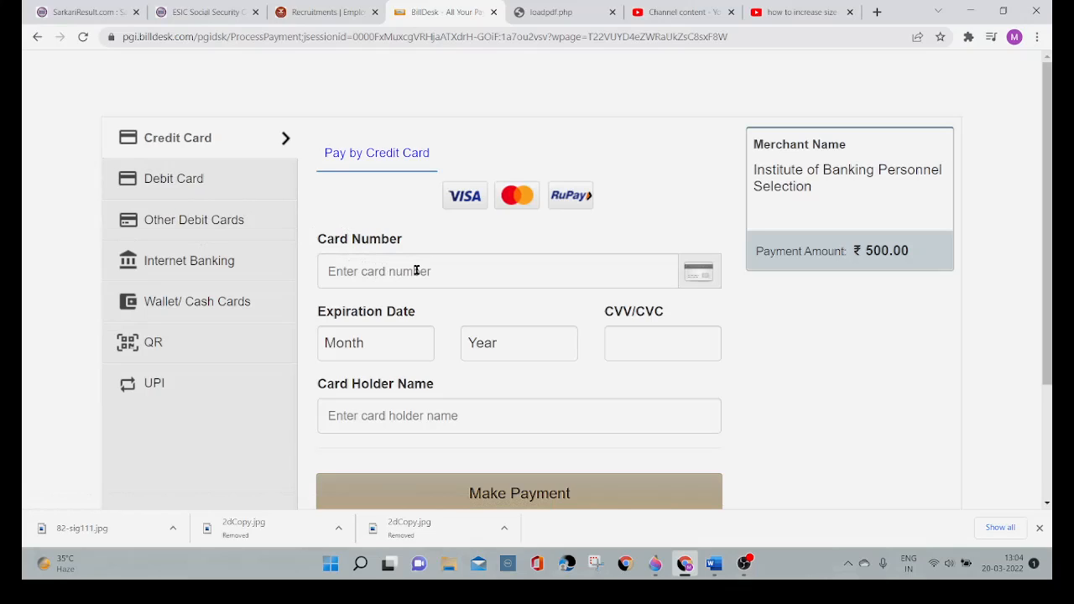
Step: Look over the credit card payment fields and the list of banks offered for other debit cards
click(640, 346)
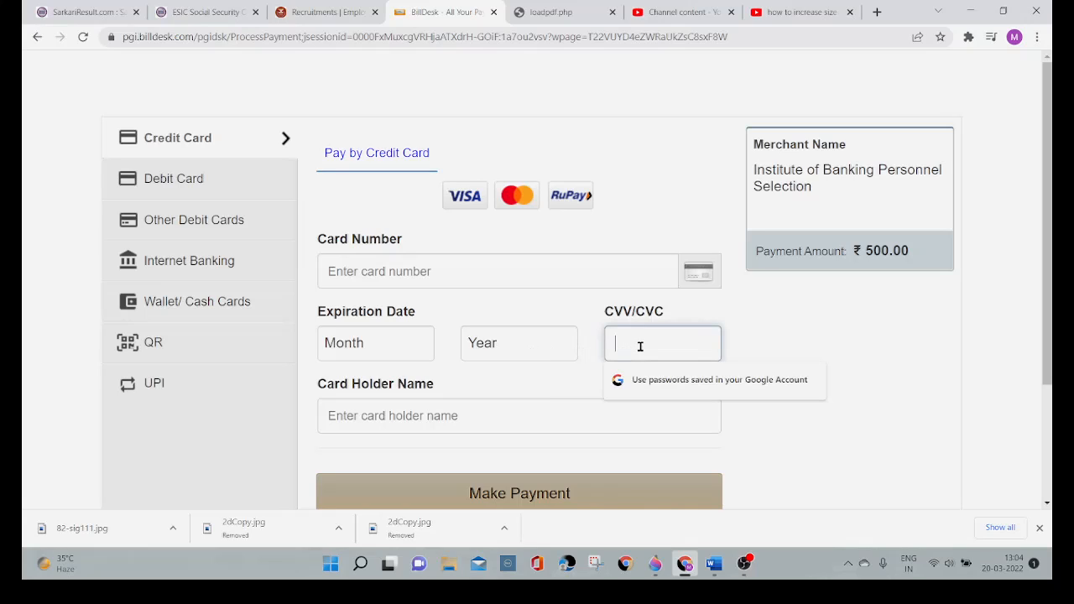
click(423, 416)
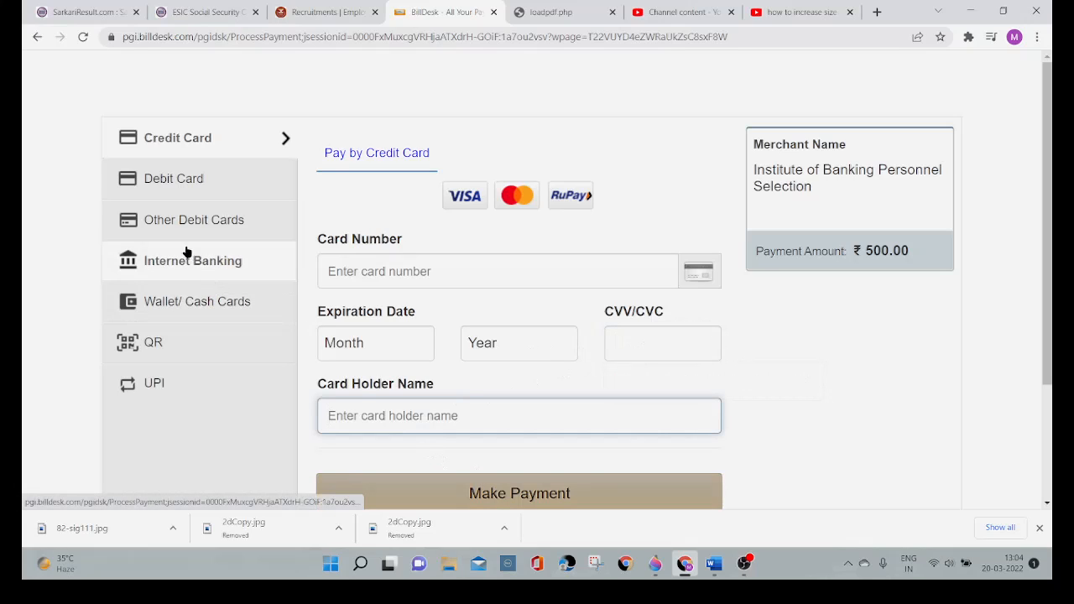
click(204, 229)
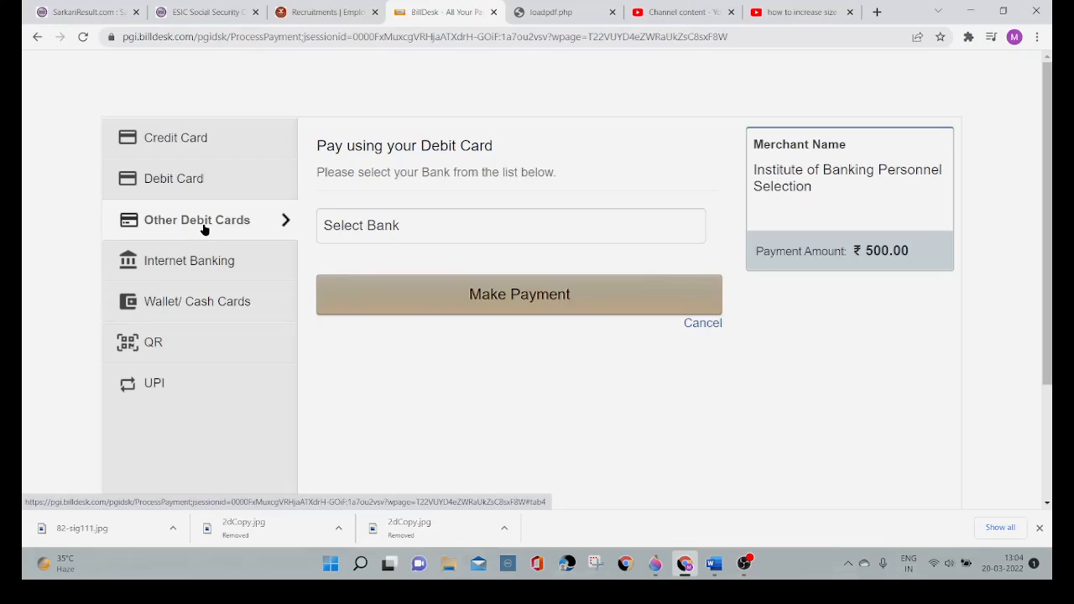
click(372, 224)
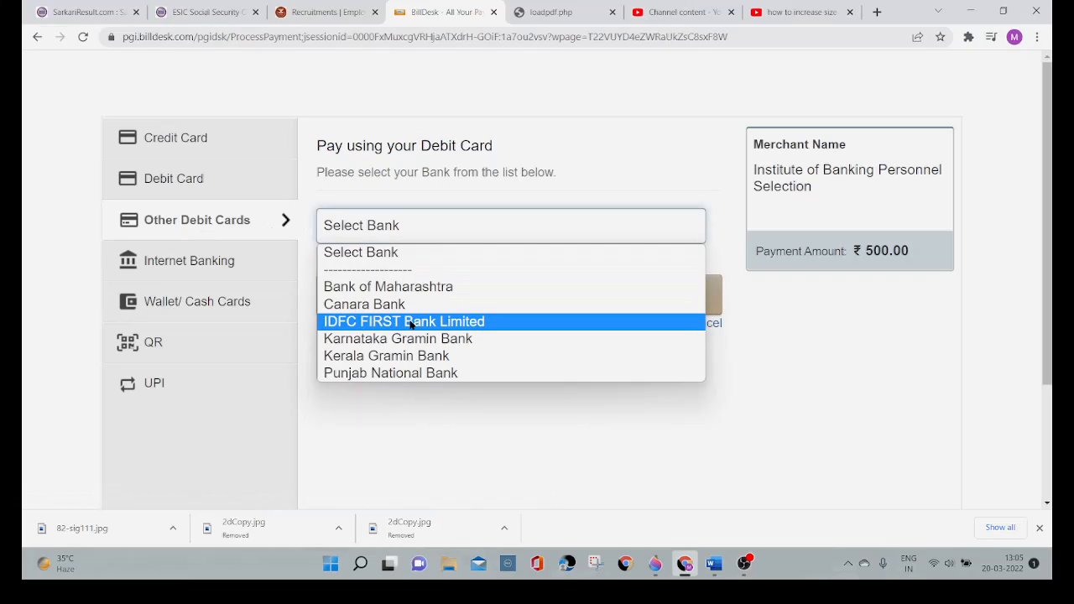
Step: Choose Indian Bank from the full list of banks for internet banking payment
click(210, 268)
click(210, 267)
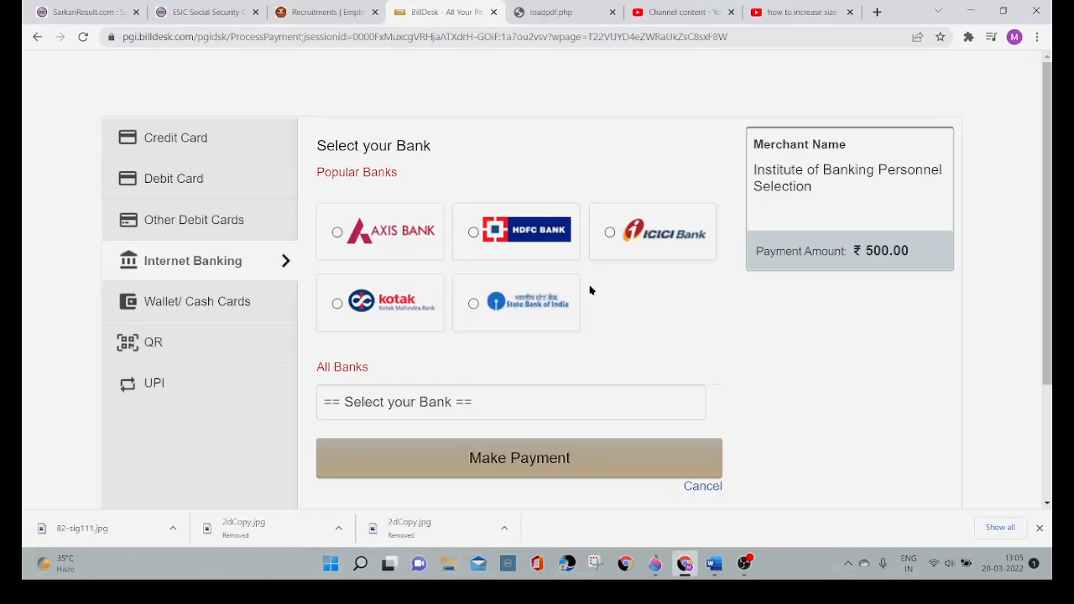
click(409, 402)
scroll(469, 303, down, 6)
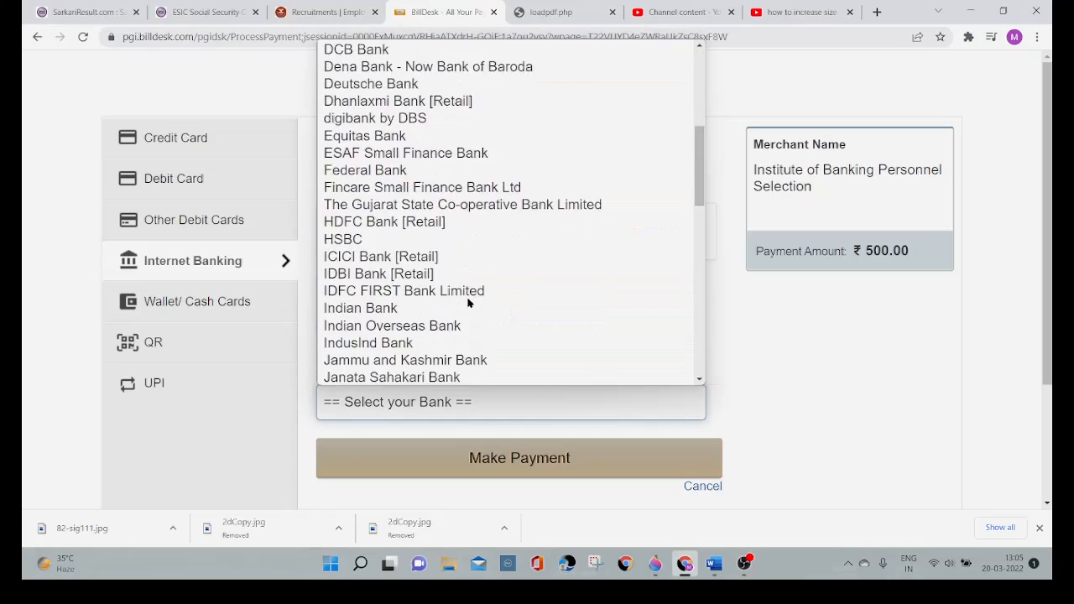
scroll(469, 303, up, 1)
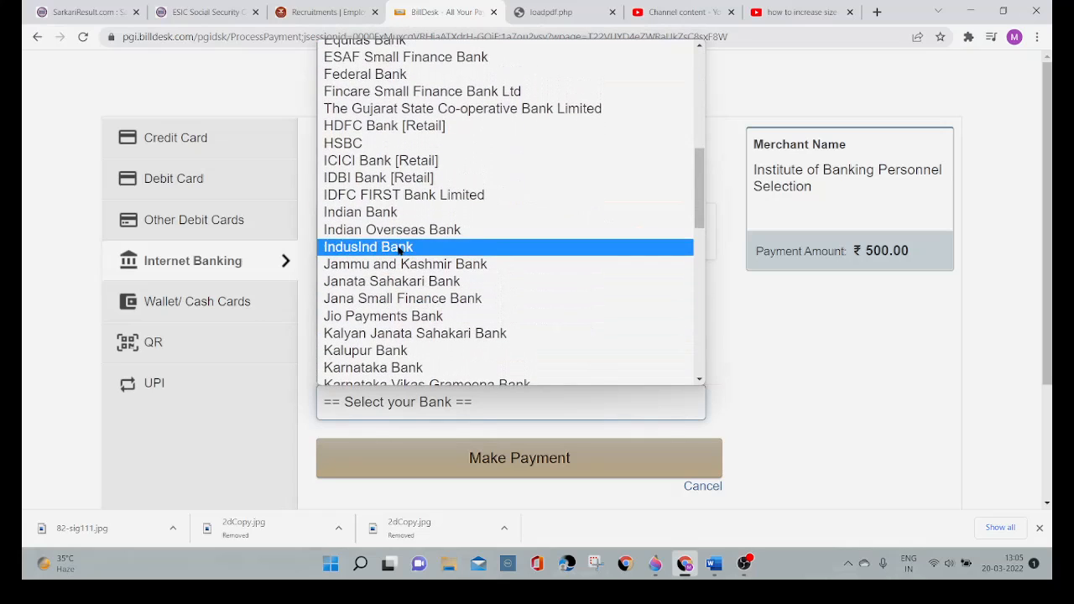
click(404, 216)
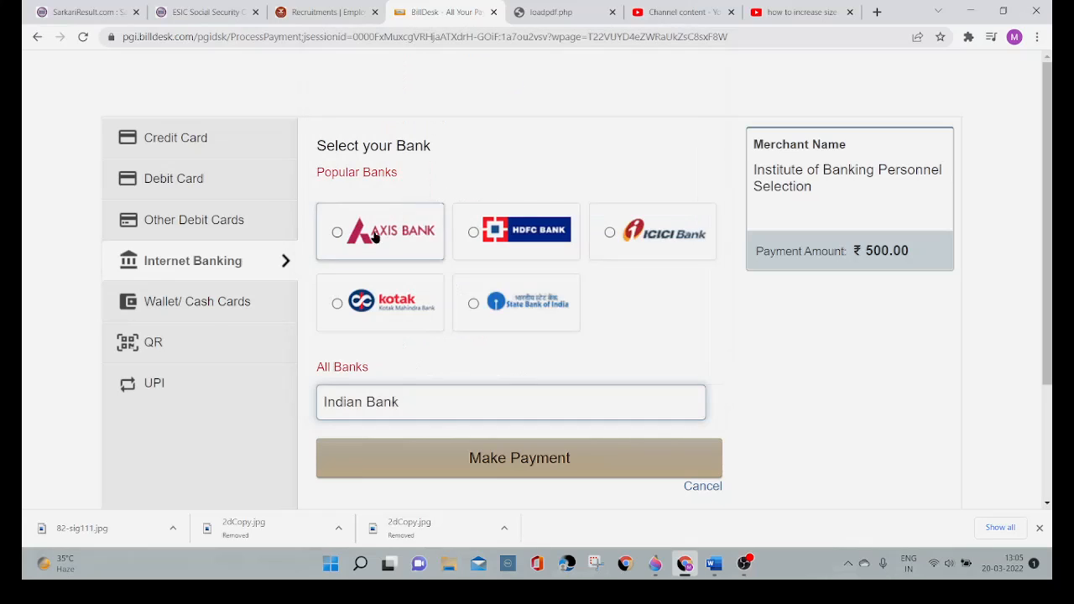
Step: Look at the Wallet/Cash Cards, QR and UPI payment options
click(230, 302)
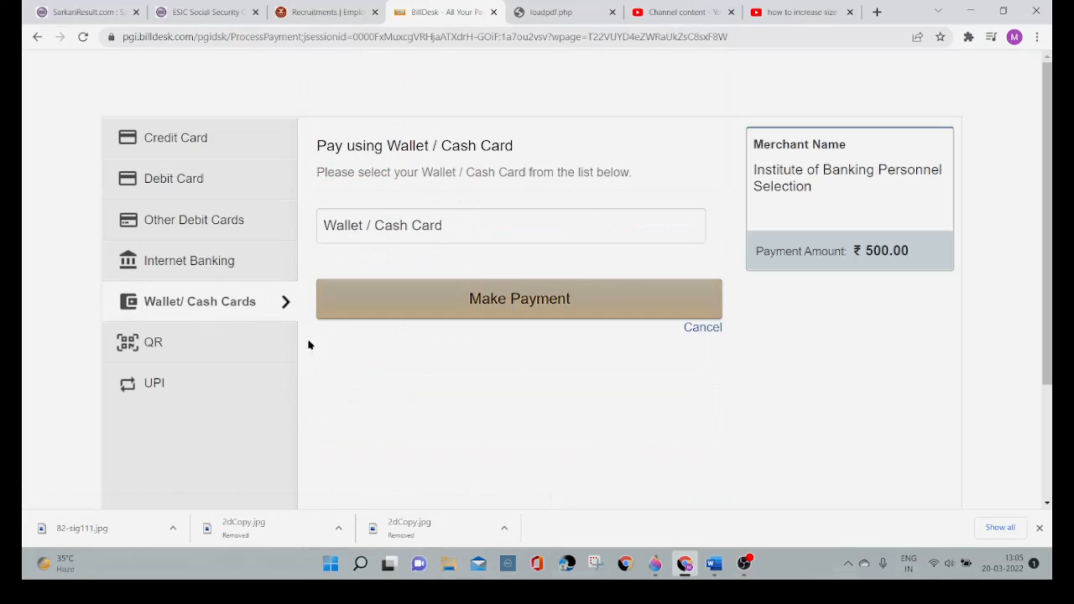
click(174, 348)
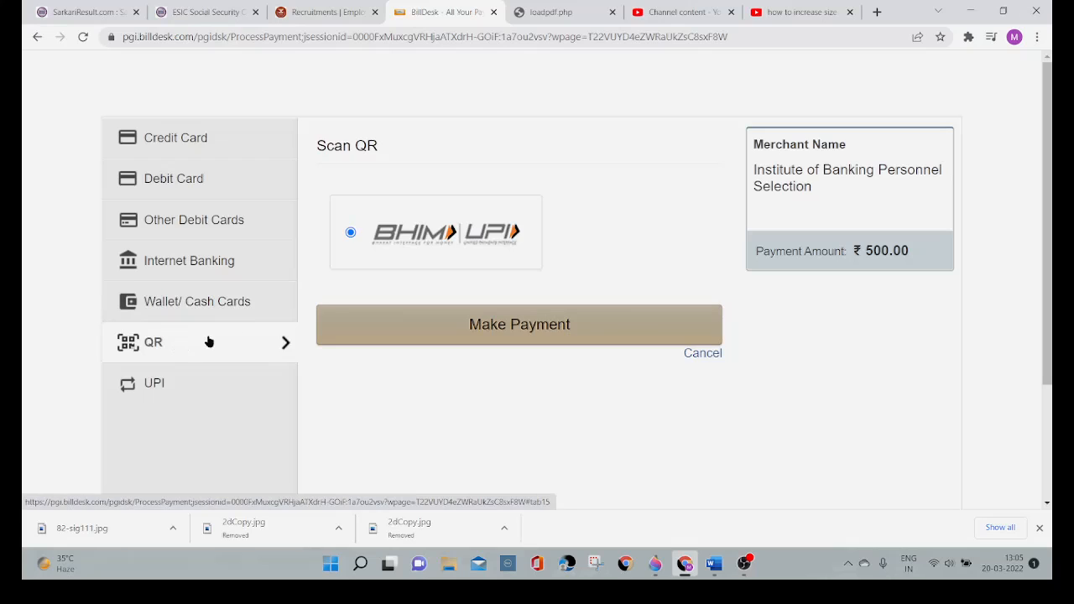
click(166, 387)
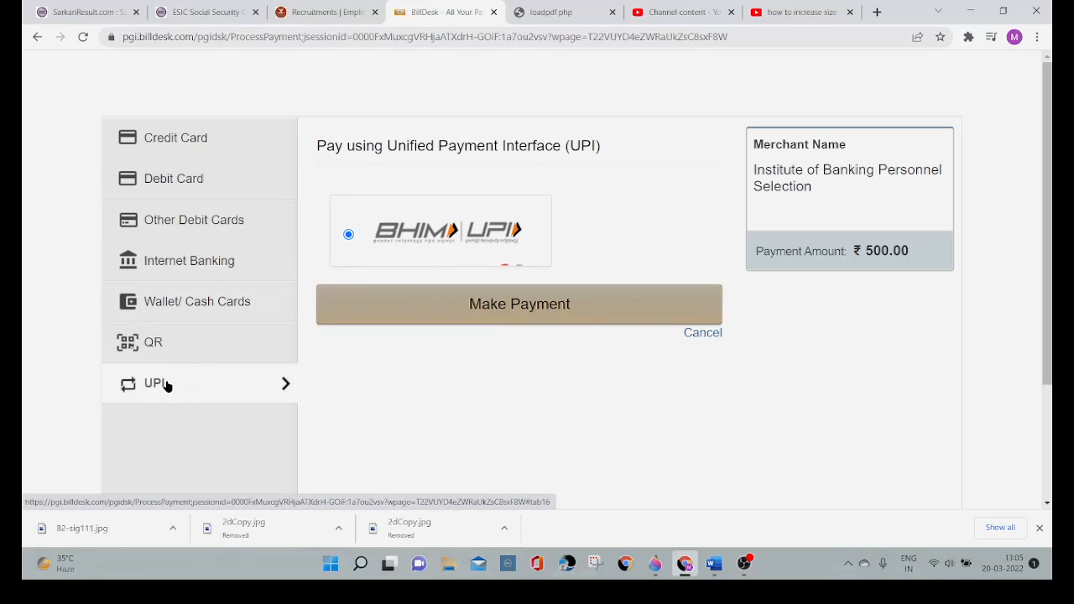
Step: Choose QR payment through BHIM UPI and proceed with the payment past the convenience fee summary
click(194, 343)
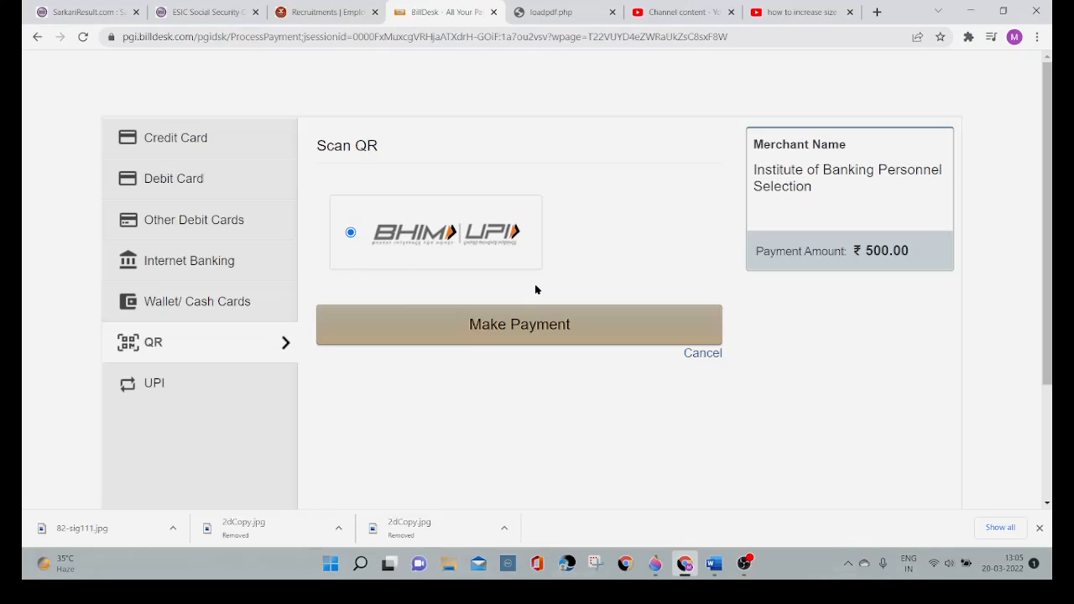
click(504, 326)
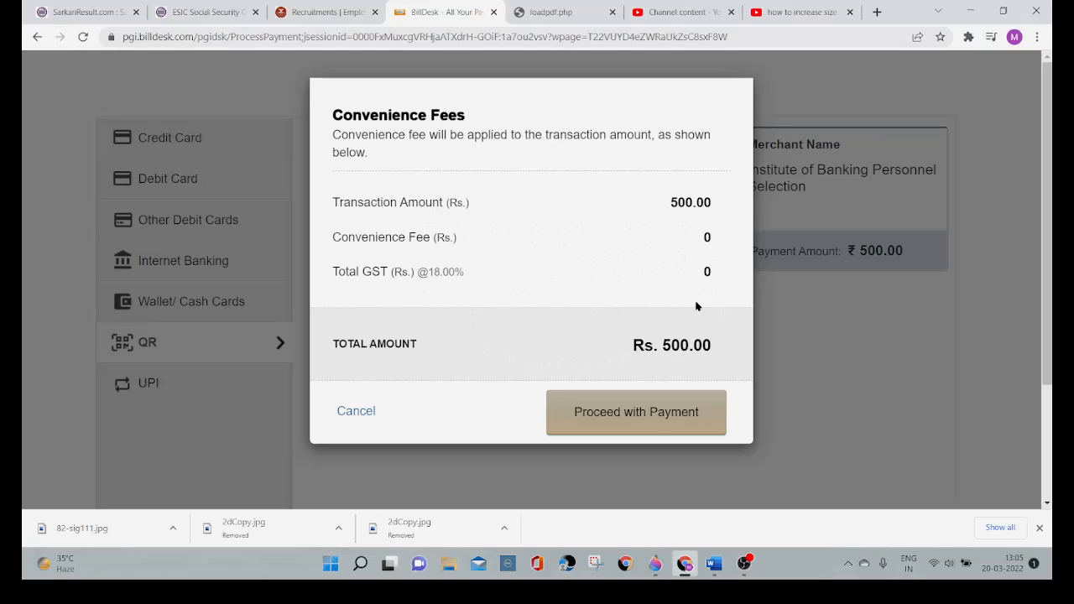
click(622, 419)
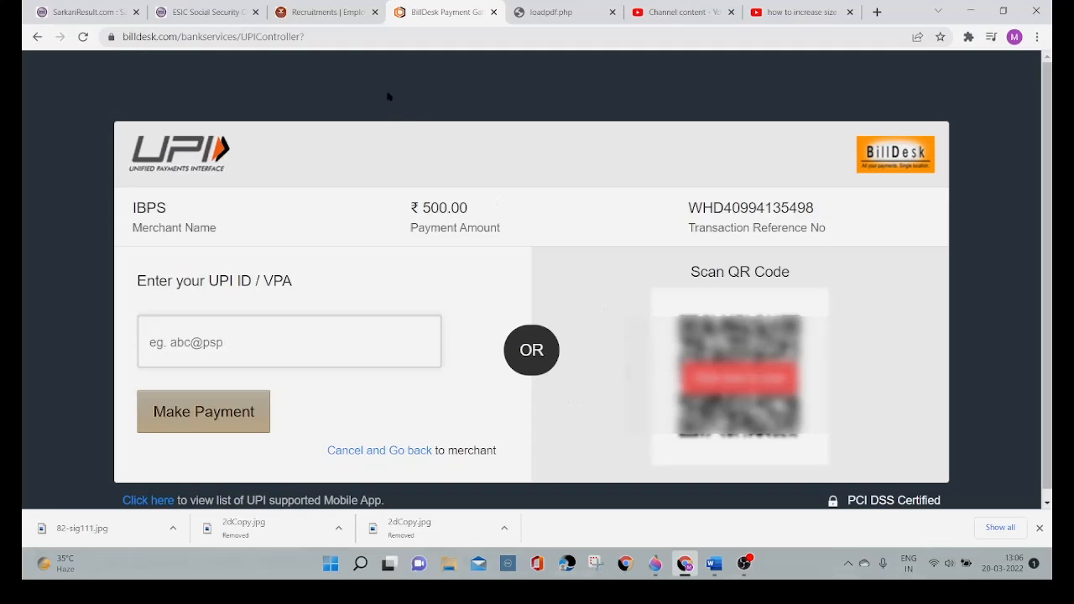
Step: Switch back to the ESIC Recruitments page
click(336, 22)
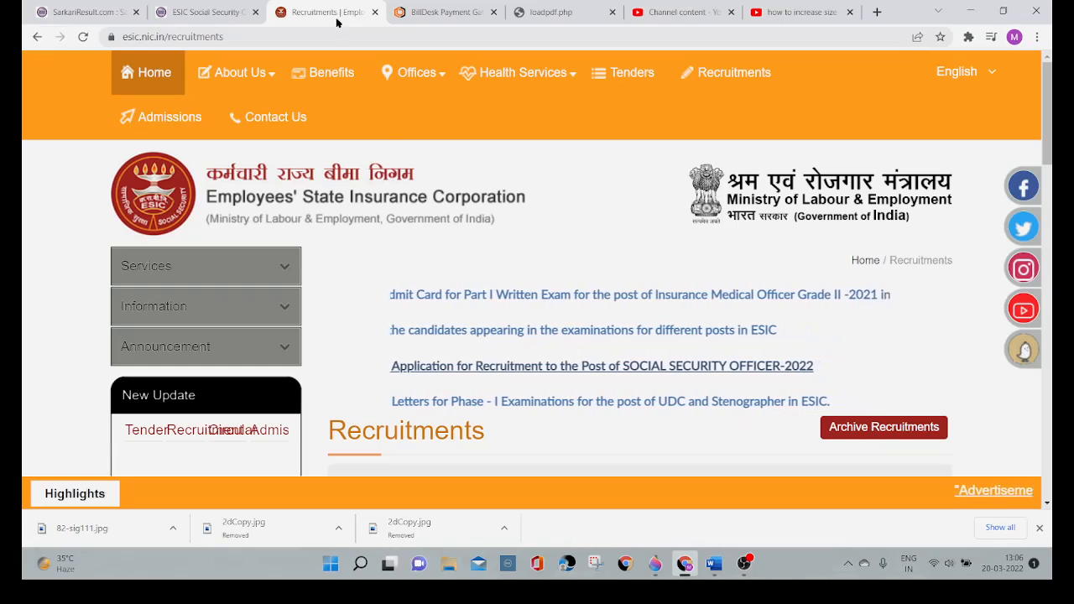